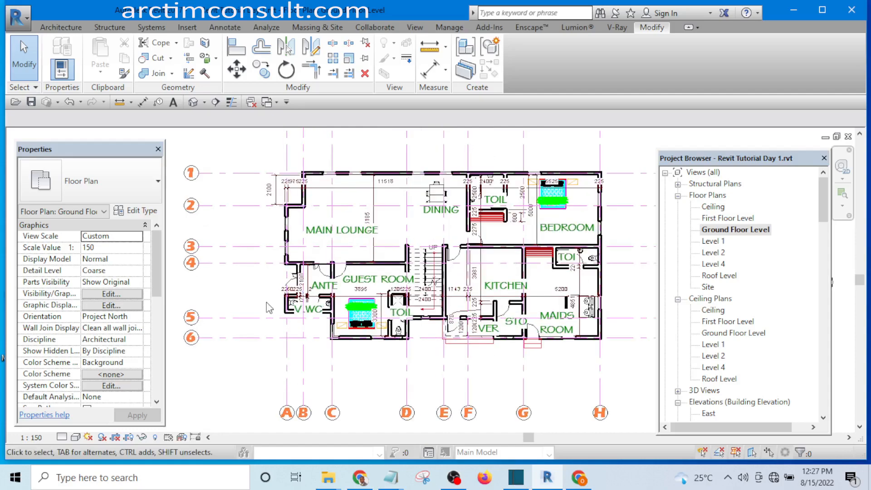
- Examine the completed ground floor plan's grid layout, with lettered bubbles A to H and numbered bubbles 1 to 6
scroll(286, 410, up, 1)
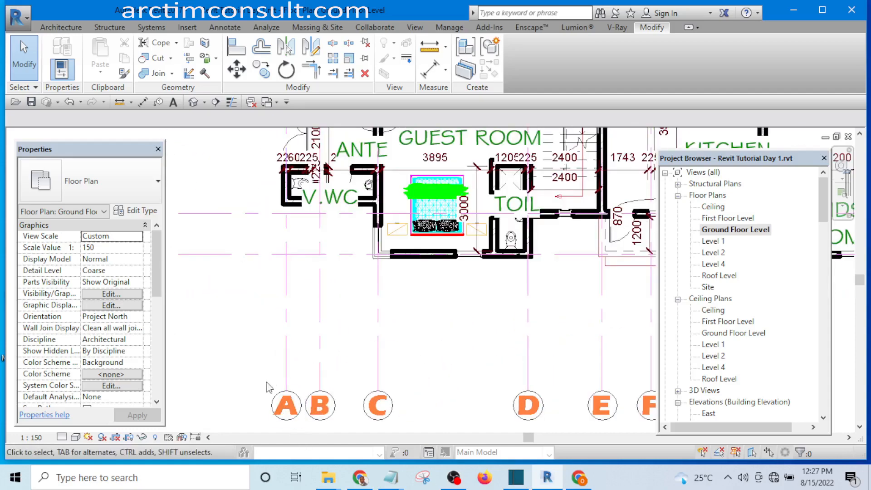
scroll(355, 350, down, 1)
scroll(313, 389, up, 1)
scroll(313, 388, up, 1)
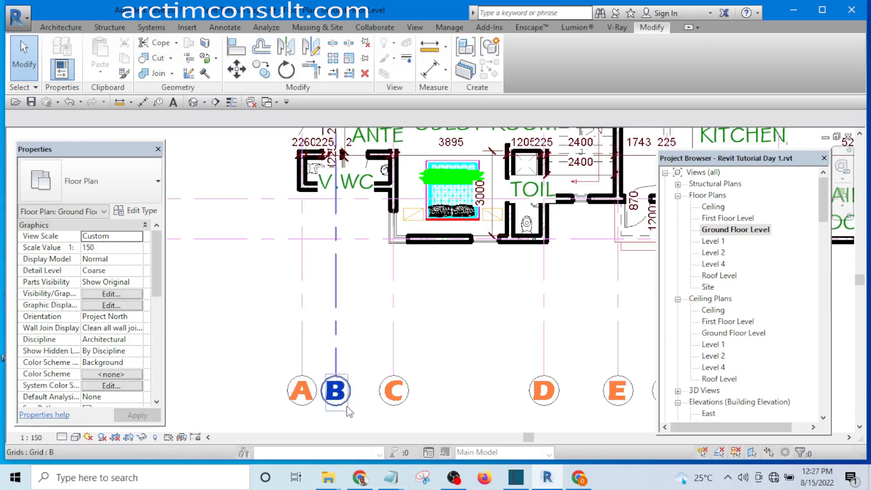
scroll(345, 396, down, 2)
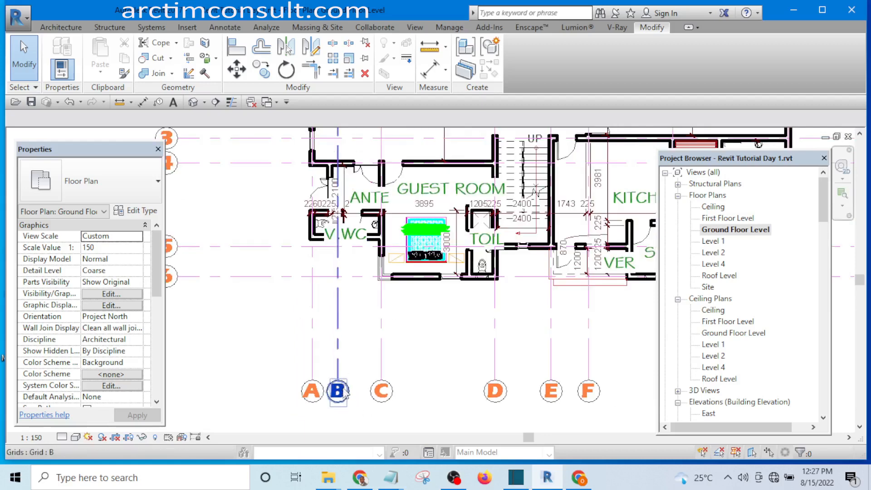
scroll(342, 340, up, 2)
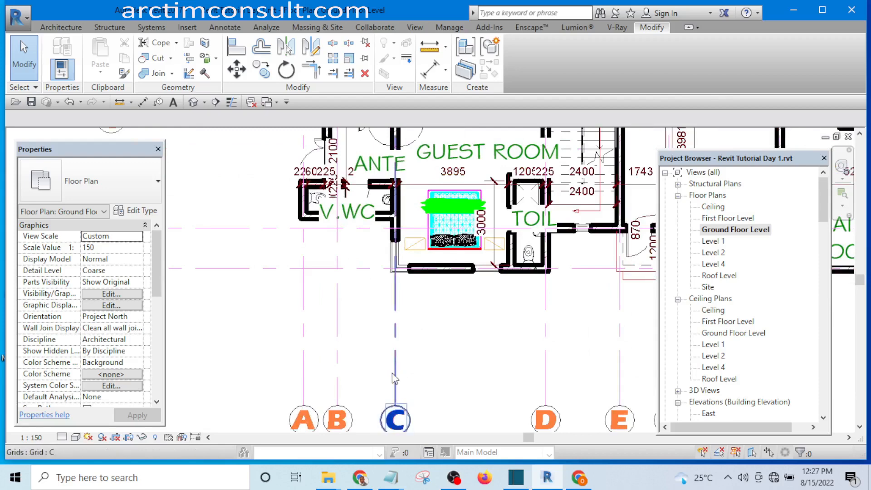
scroll(279, 355, down, 3)
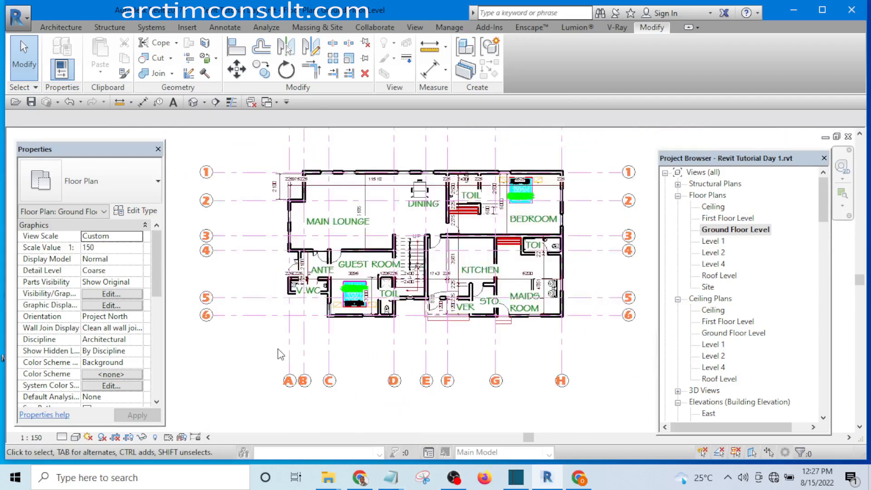
scroll(516, 354, up, 1)
scroll(507, 338, up, 8)
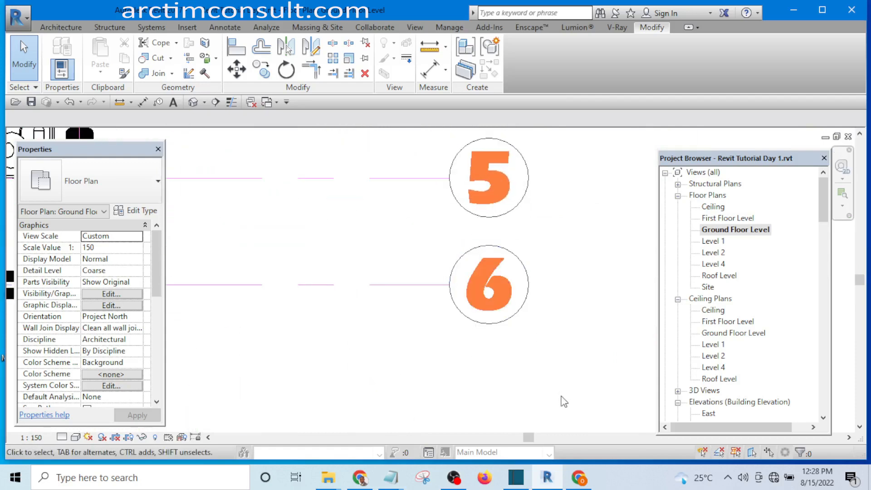
scroll(562, 390, down, 7)
scroll(519, 340, down, 2)
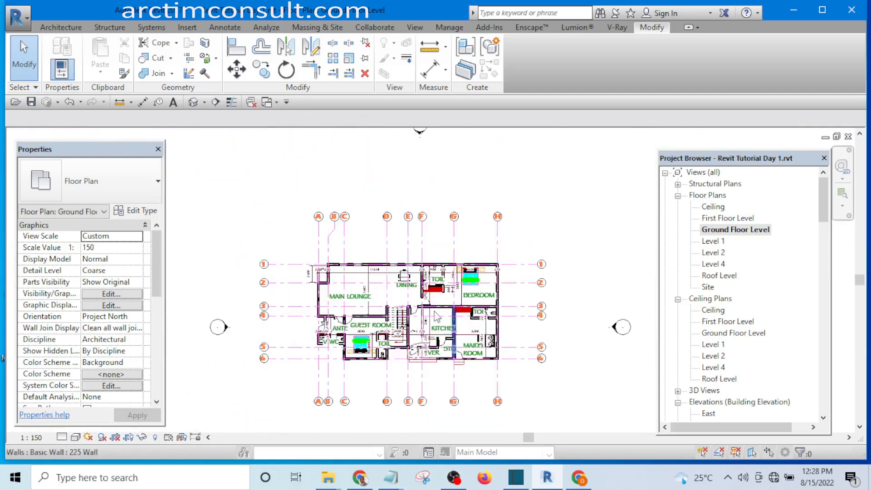
scroll(333, 286, up, 4)
scroll(334, 286, up, 4)
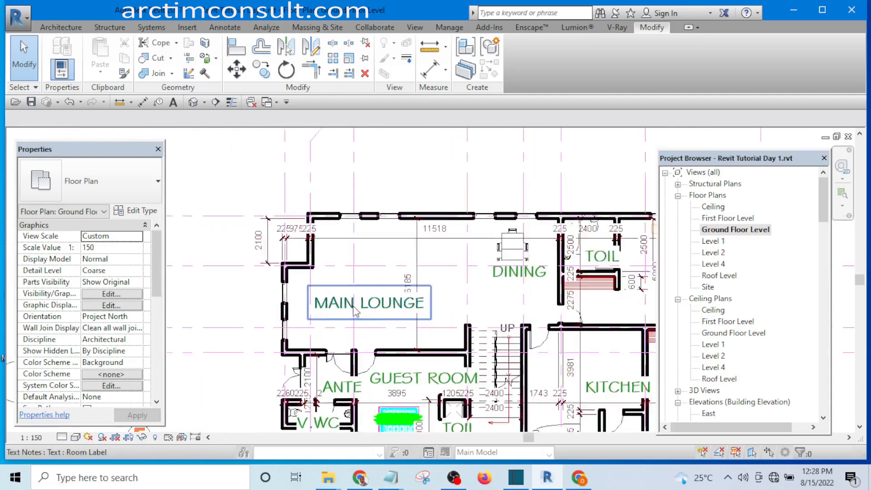
scroll(322, 263, down, 3)
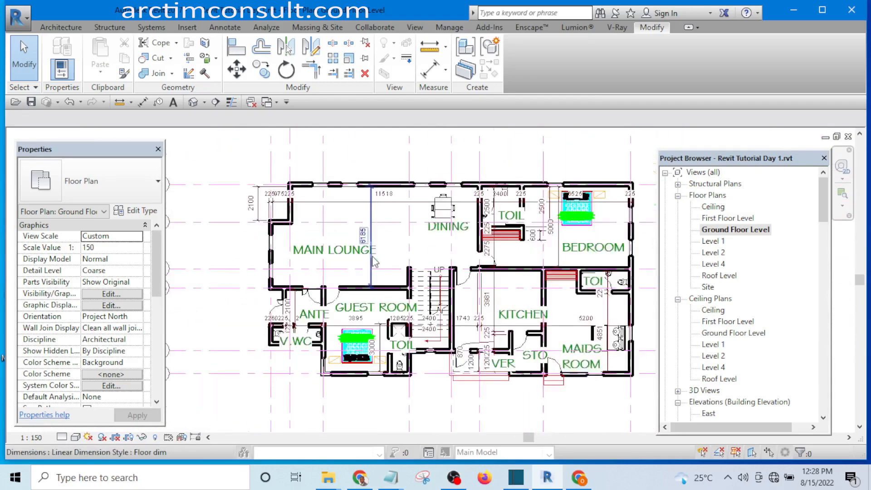
scroll(443, 370, up, 2)
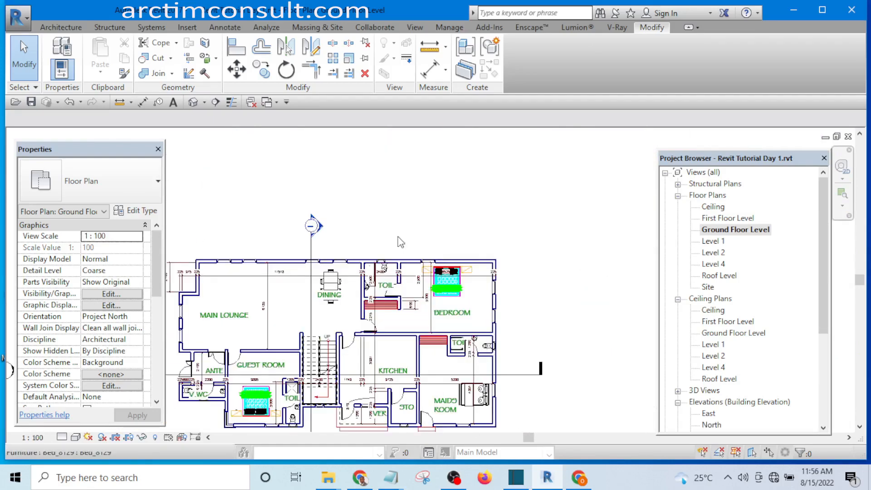
- Look over the walls and rooms of the ground floor plan that has no grid lines
scroll(475, 190, up, 2)
scroll(475, 190, up, 1)
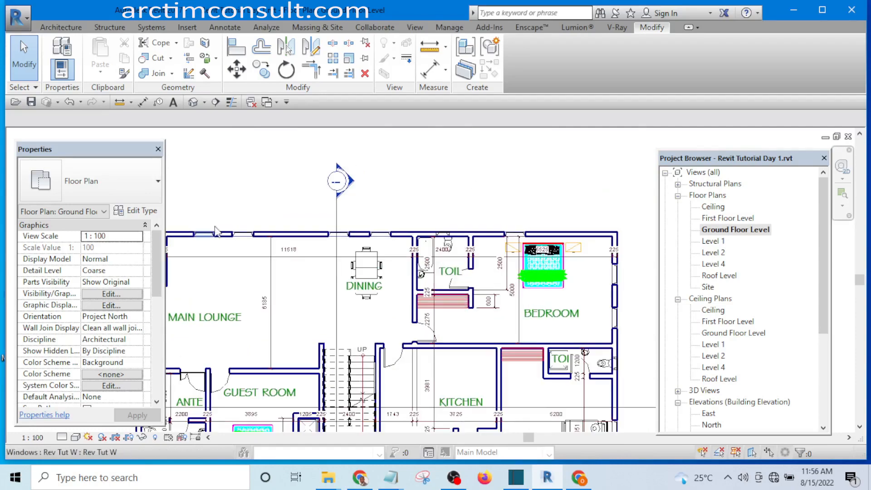
scroll(349, 224, down, 6)
scroll(219, 225, up, 2)
scroll(236, 221, up, 1)
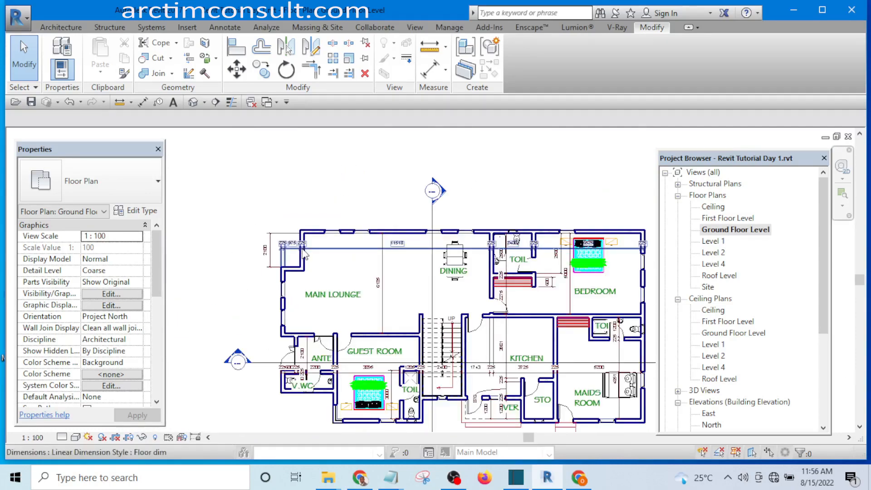
middle_drag(312, 261, 283, 269)
middle_drag(326, 212, 309, 210)
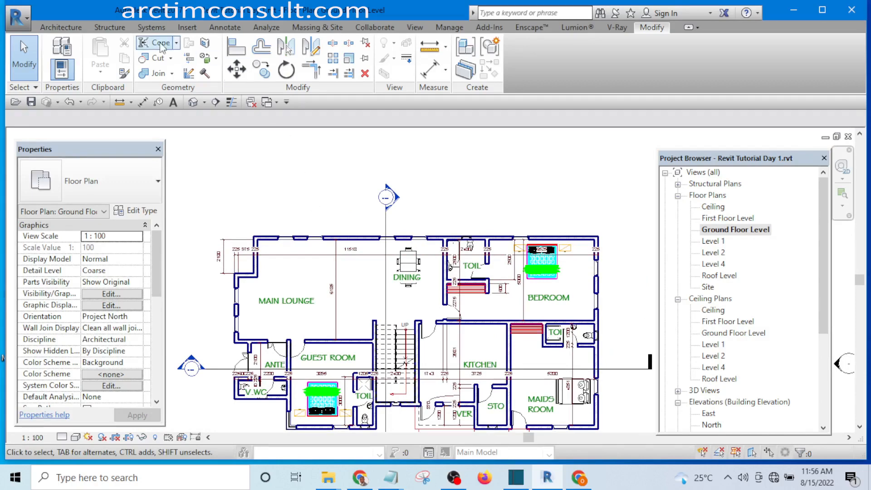
- Draw a horizontal 6.5mm Bubble grid line just above the building's upper exterior wall, extending past both ends, and finish placing grids
click(61, 28)
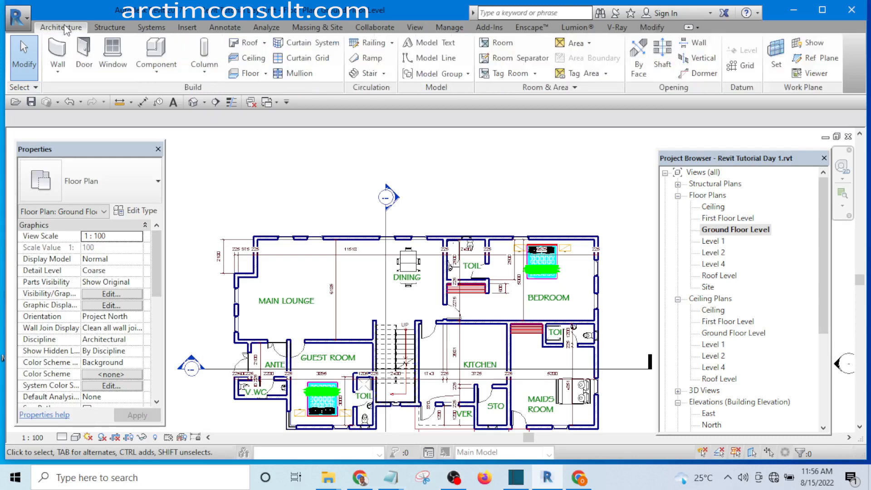
click(744, 66)
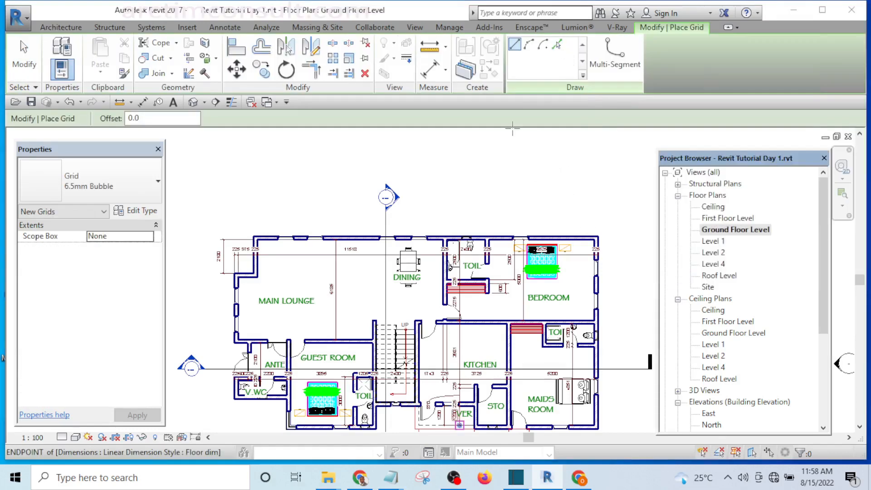
scroll(489, 205, down, 1)
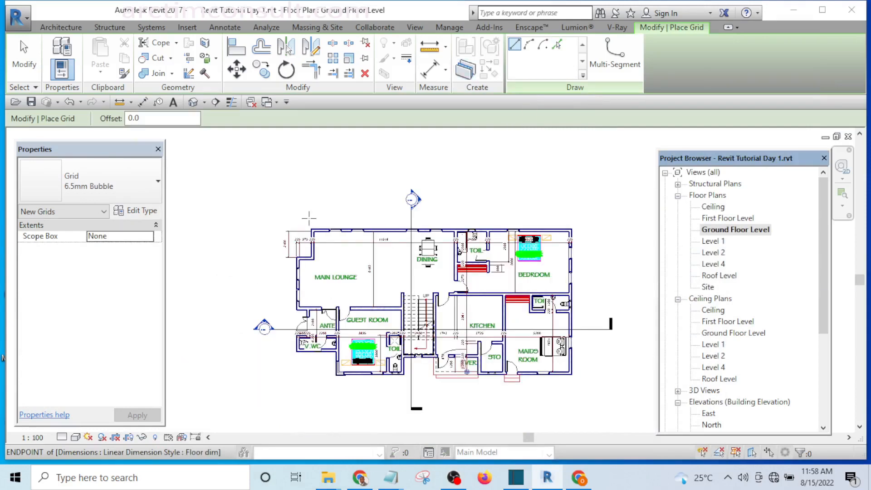
click(207, 224)
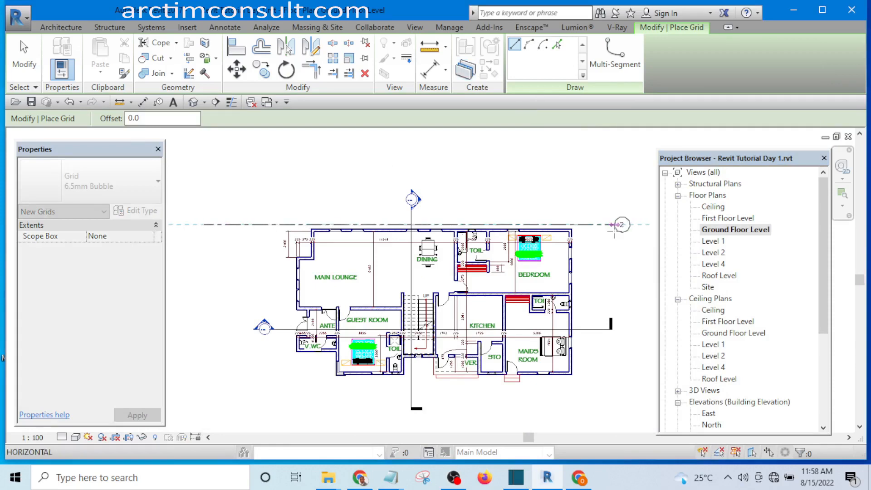
click(630, 224)
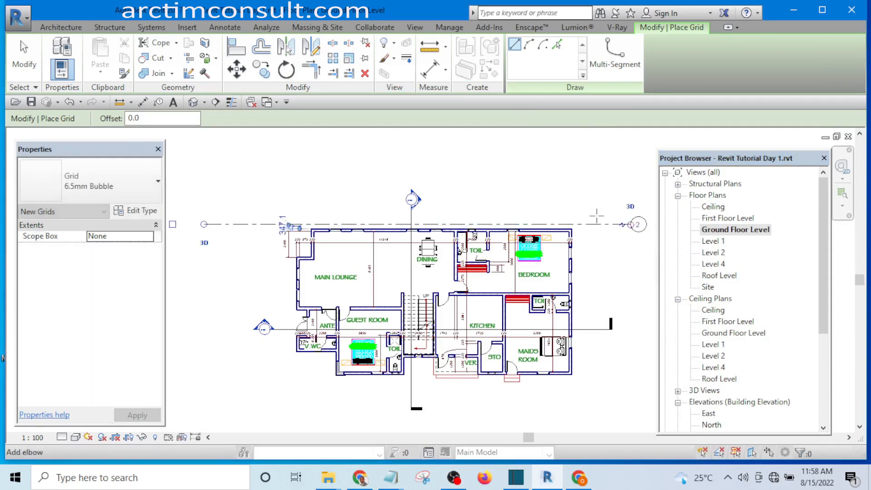
right_click(565, 178)
click(588, 186)
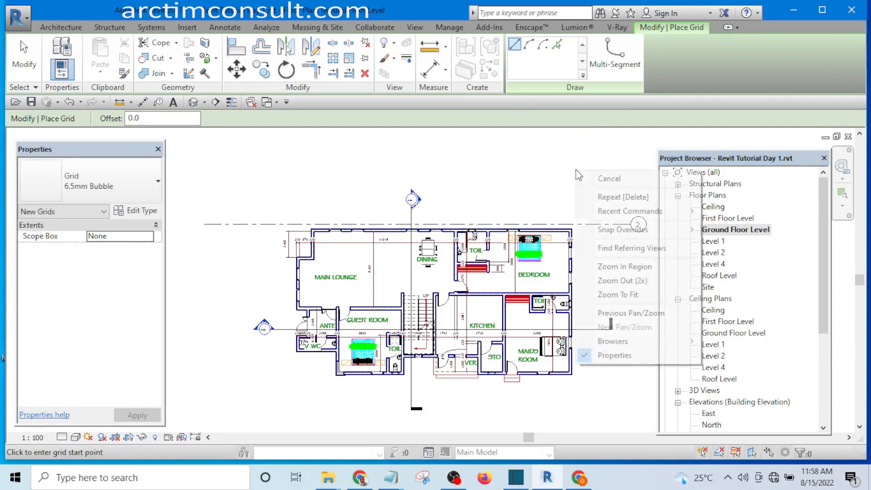
click(599, 177)
scroll(598, 177, down, 2)
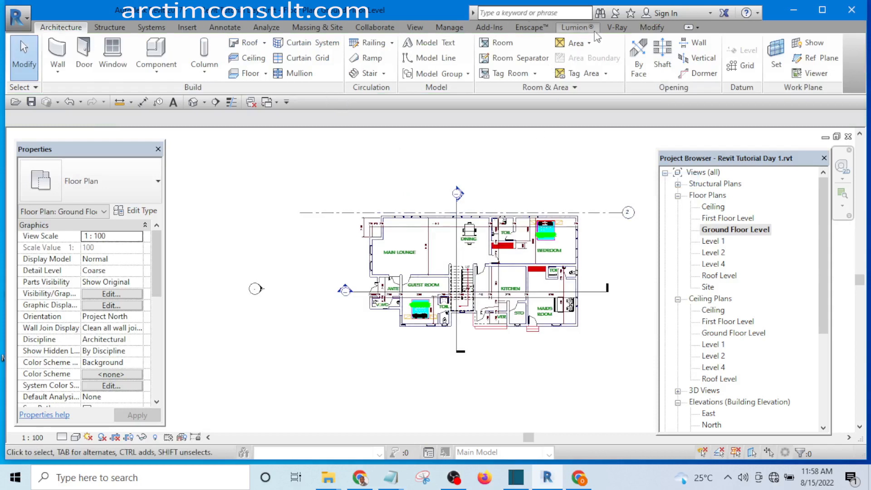
- Align the horizontal grid line with the centreline of the upper exterior wall at the main lounge
click(648, 28)
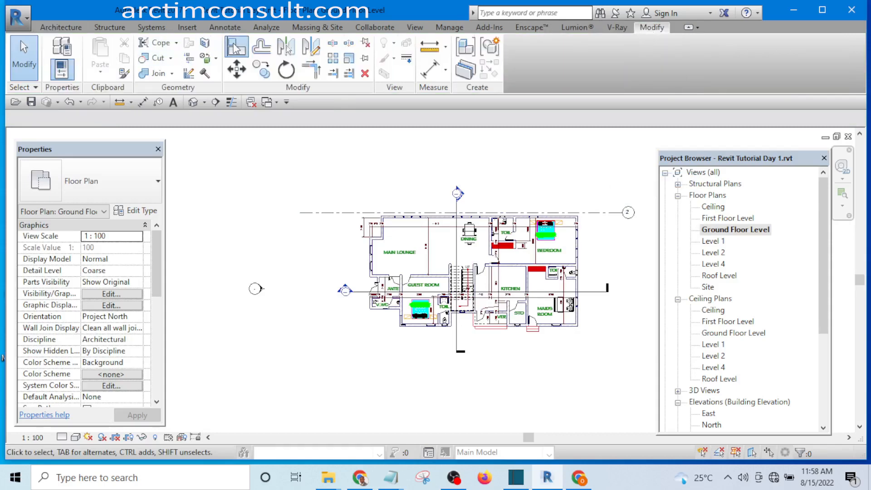
click(237, 47)
scroll(366, 205, up, 3)
scroll(365, 205, up, 4)
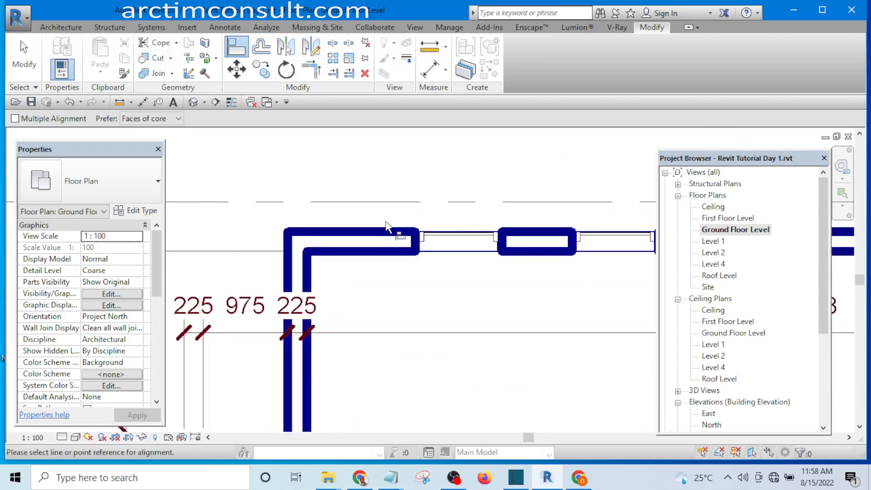
click(371, 251)
scroll(371, 250, down, 3)
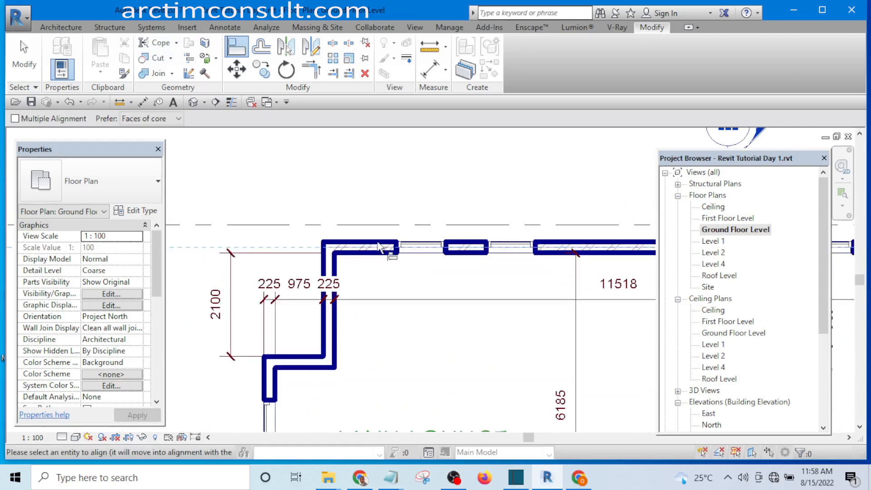
scroll(347, 245, down, 6)
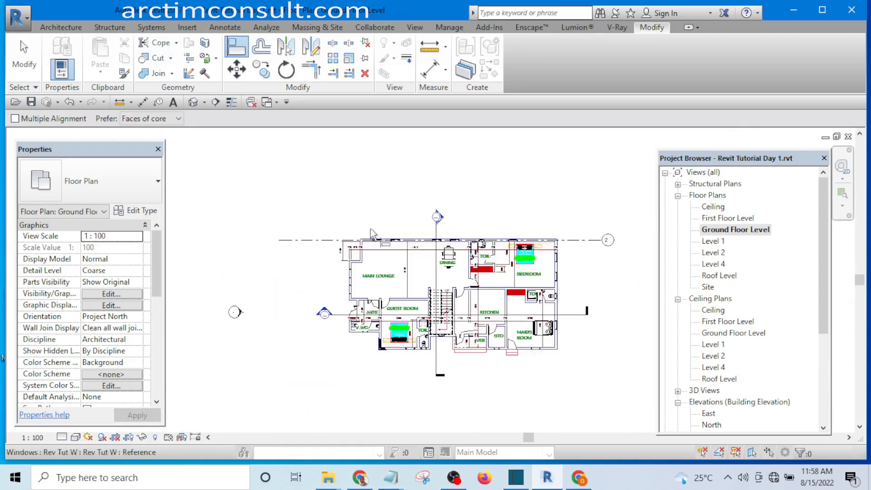
right_click(345, 174)
click(364, 183)
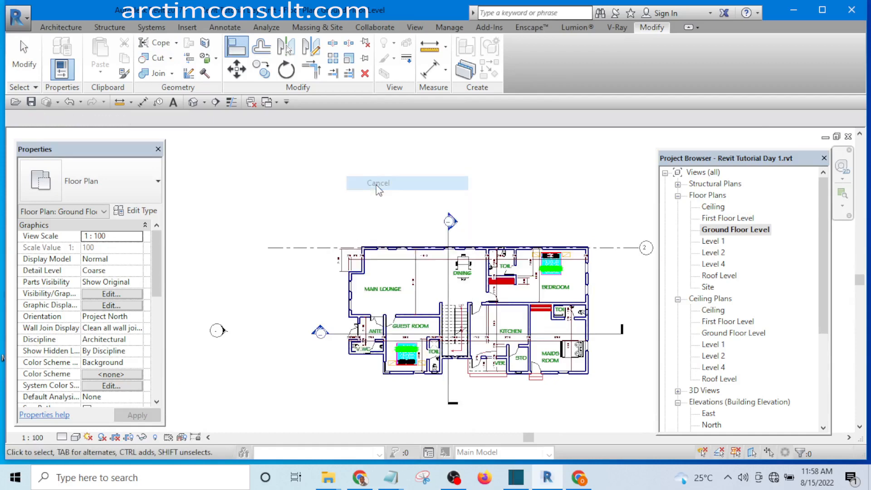
- Show the bubble at the main lounge end of the horizontal grid line so both ends carry one
middle_drag(339, 241, 271, 233)
scroll(254, 241, up, 2)
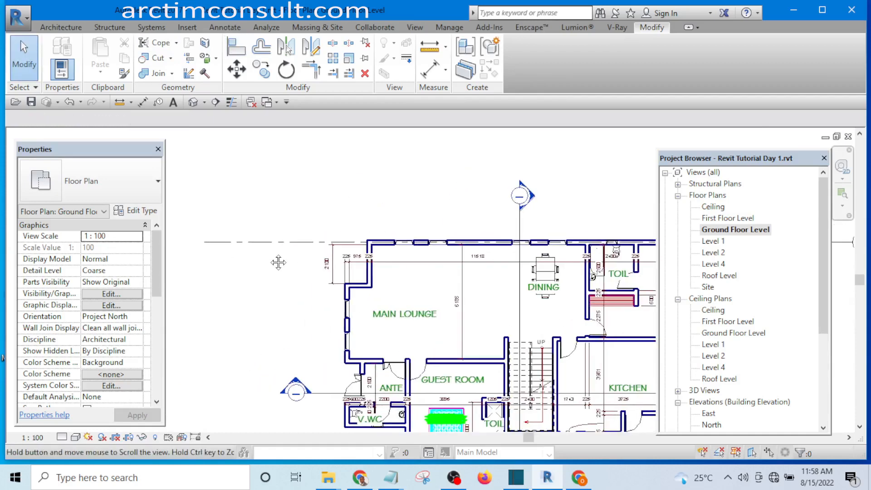
scroll(279, 259, down, 4)
scroll(475, 202, up, 5)
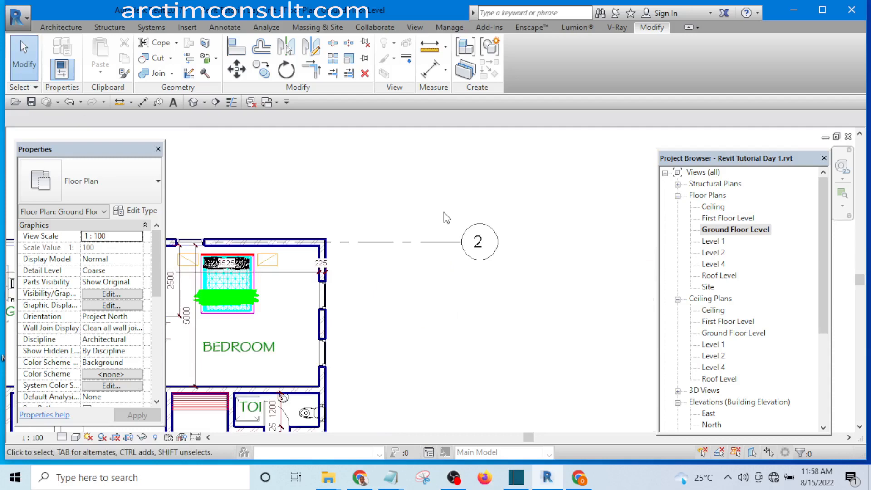
scroll(497, 258, down, 6)
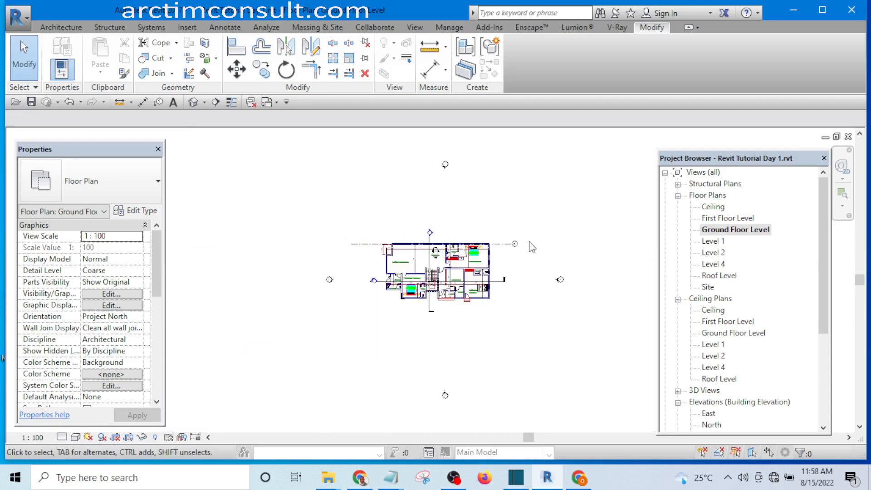
scroll(355, 238, up, 3)
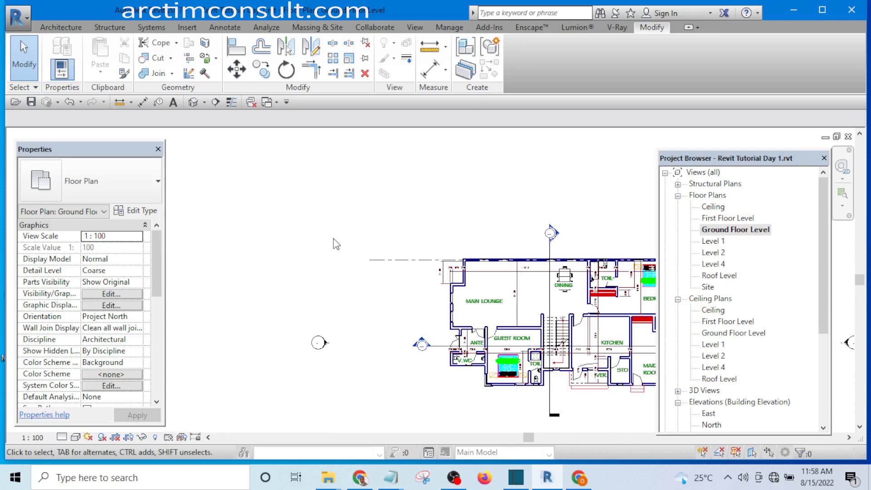
click(390, 261)
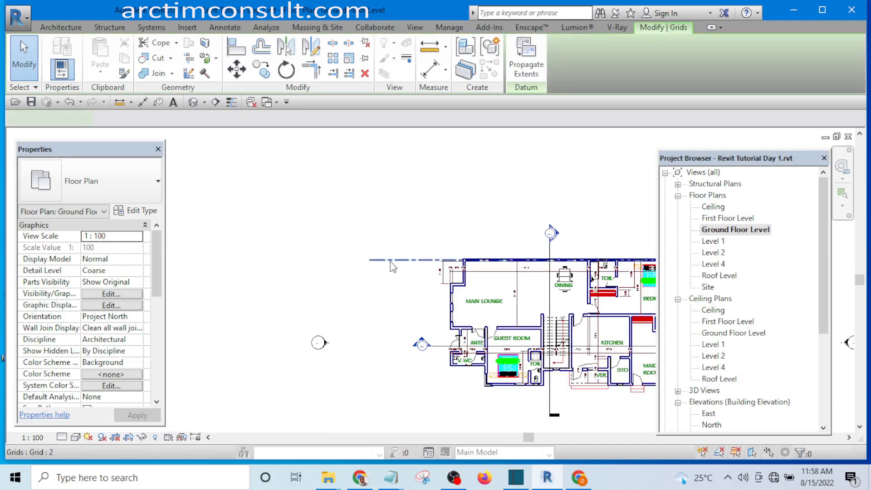
click(391, 261)
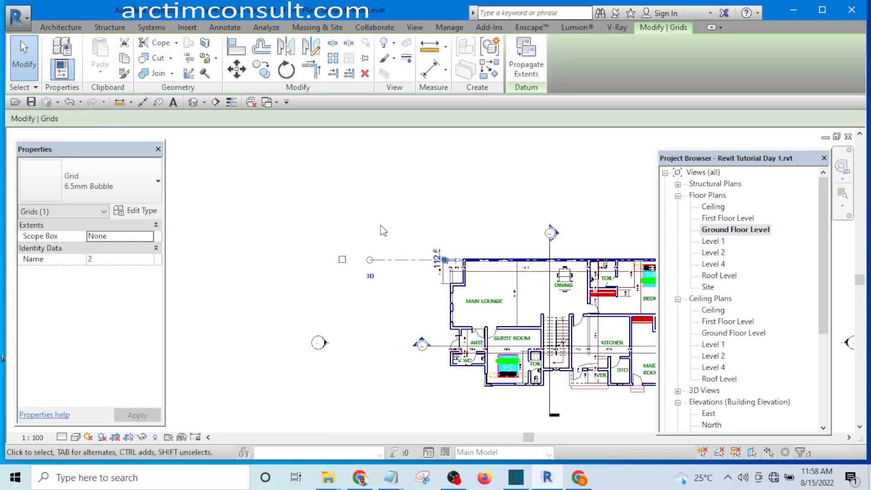
click(380, 225)
click(398, 267)
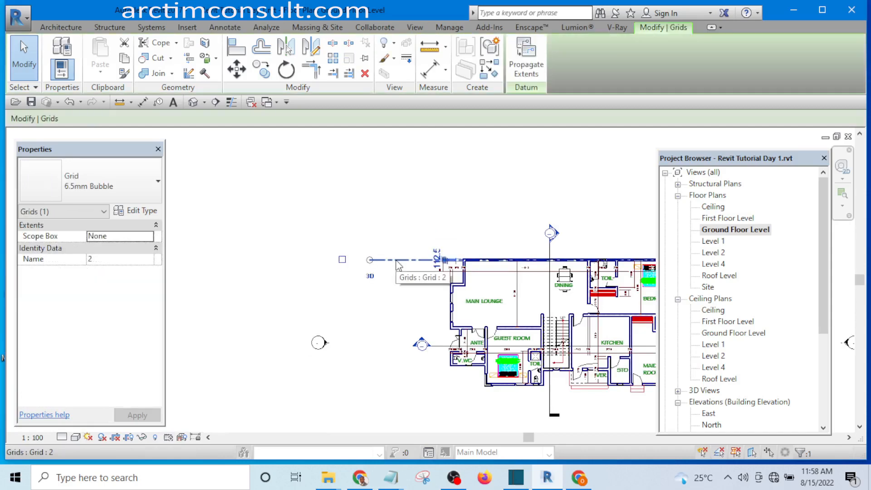
scroll(341, 262, up, 2)
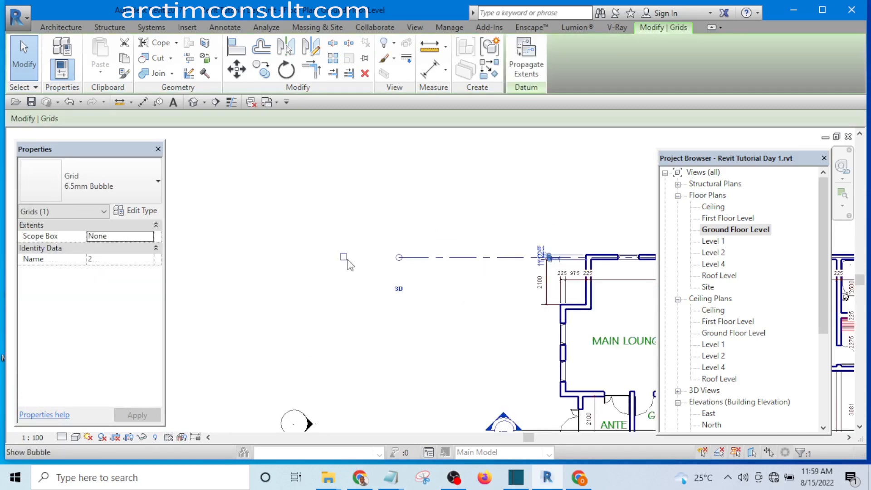
click(347, 263)
scroll(347, 263, down, 6)
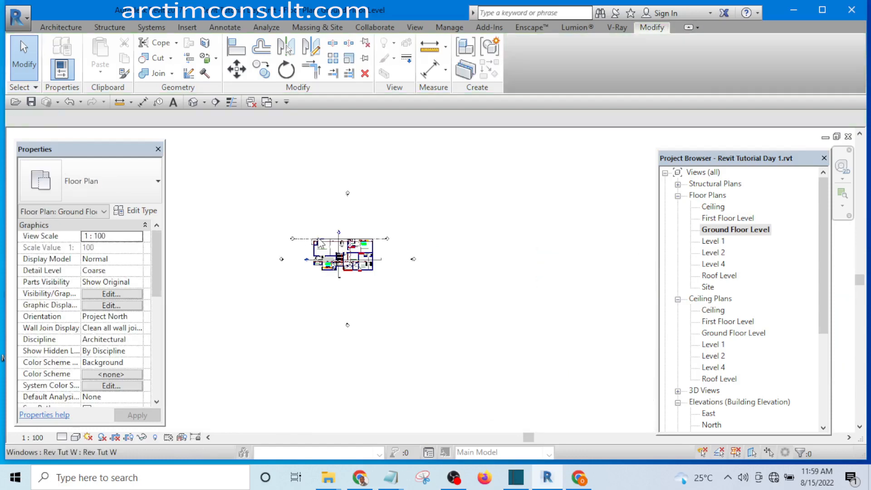
scroll(320, 243, up, 2)
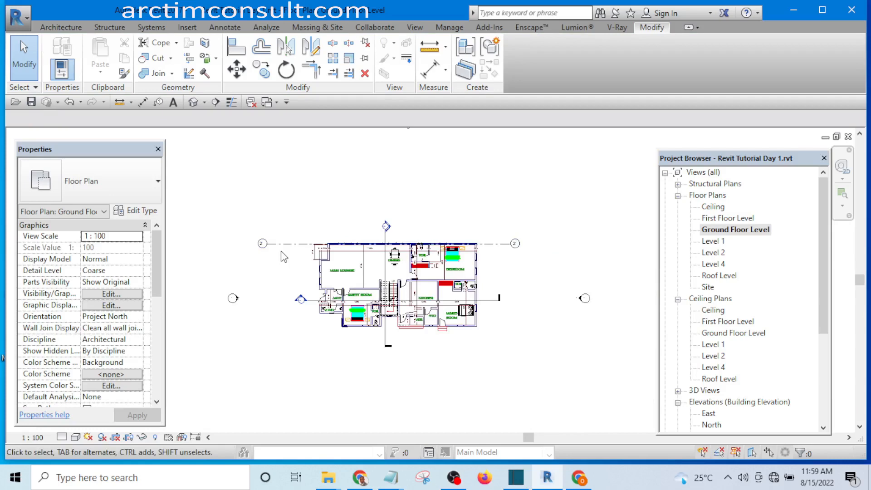
scroll(285, 254, up, 2)
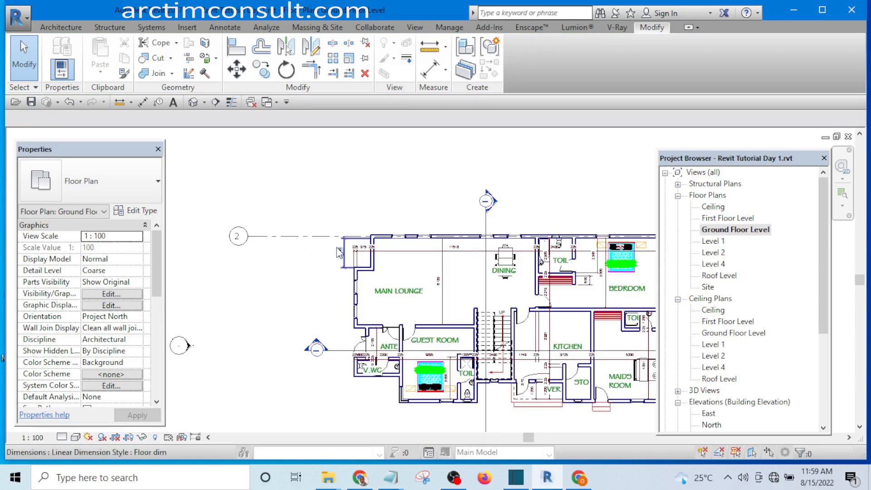
scroll(338, 253, down, 2)
click(282, 256)
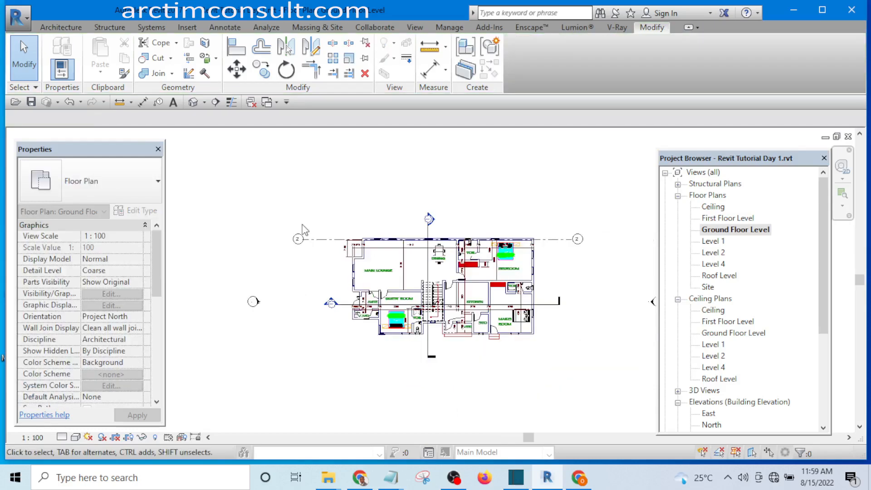
- Create five similar horizontal grid lines below grid 2 by picking lines, each offset 3000 from the previous grid, and finish placing grids
scroll(563, 232, up, 2)
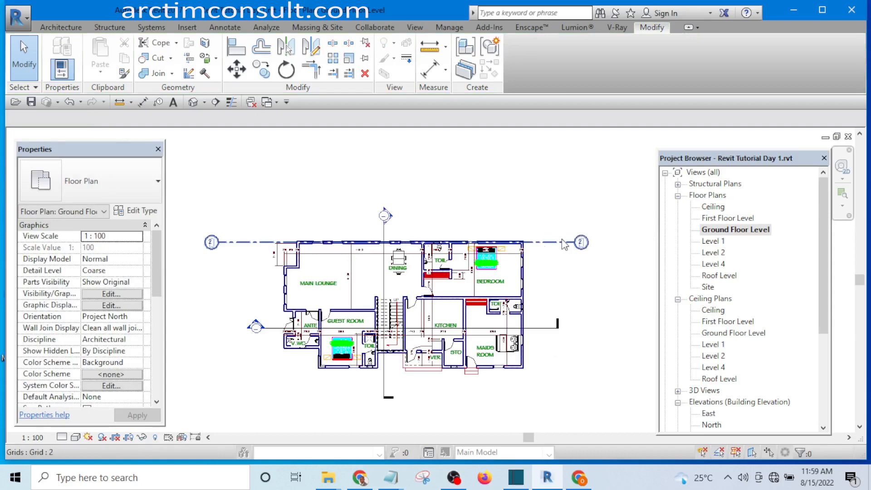
click(564, 245)
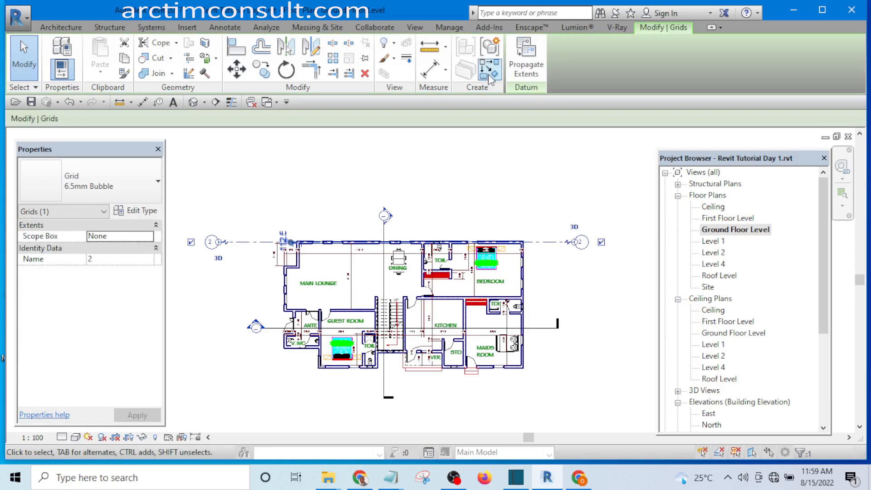
click(490, 78)
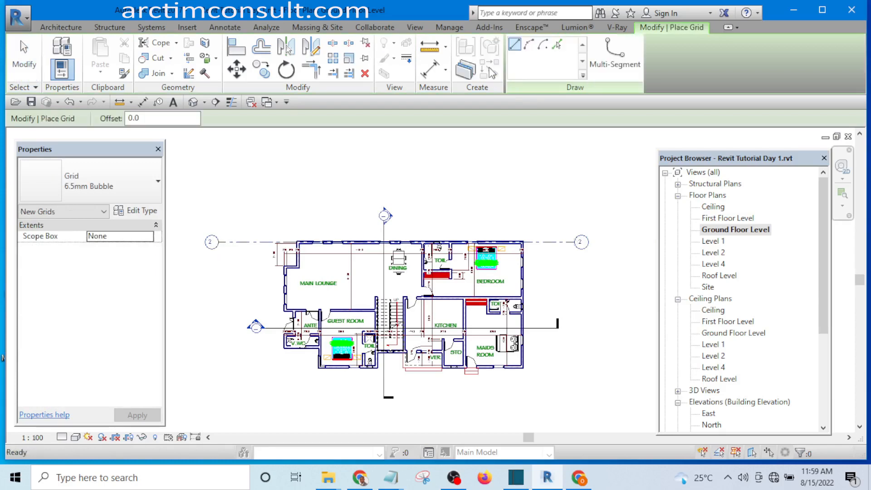
click(557, 45)
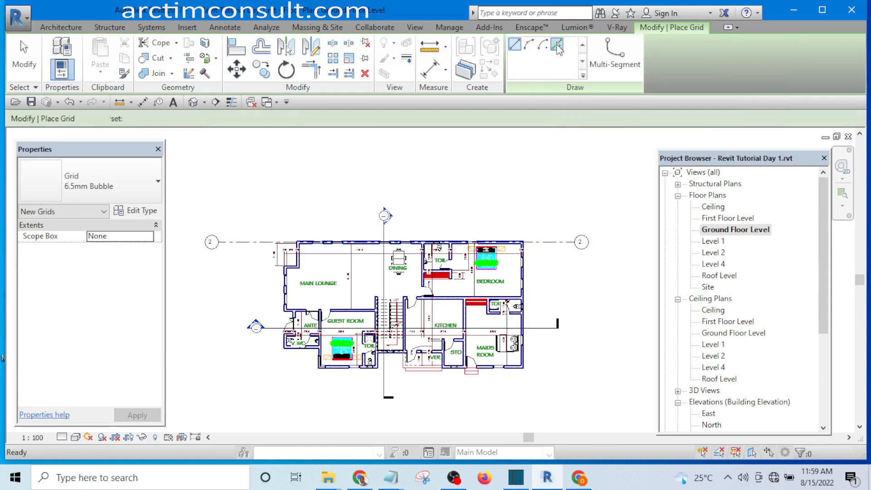
click(145, 118)
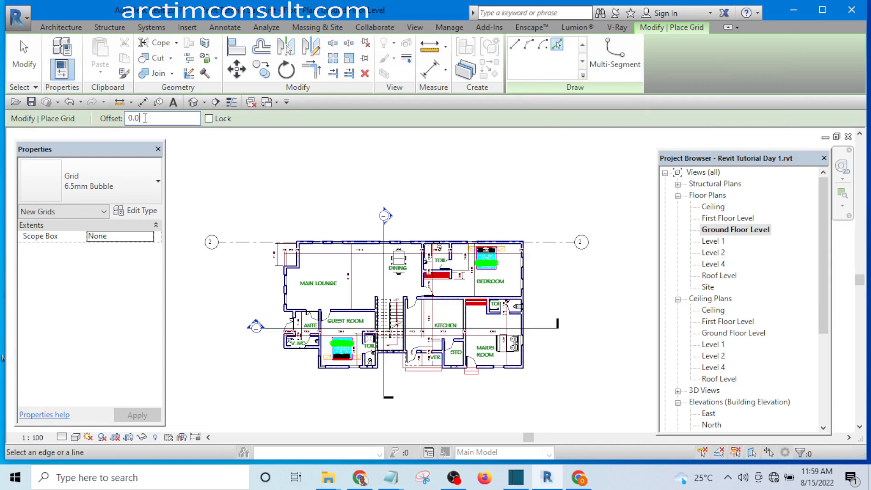
drag(145, 119, 121, 124)
text(3000)
click(555, 249)
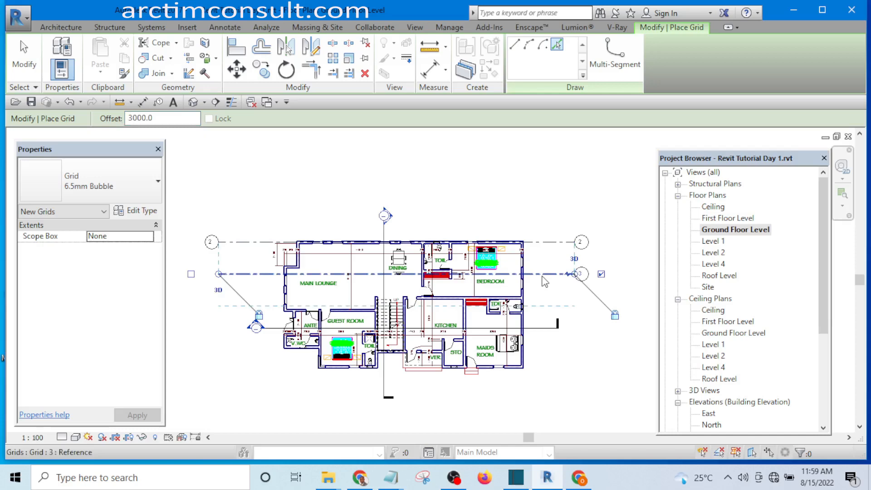
click(545, 281)
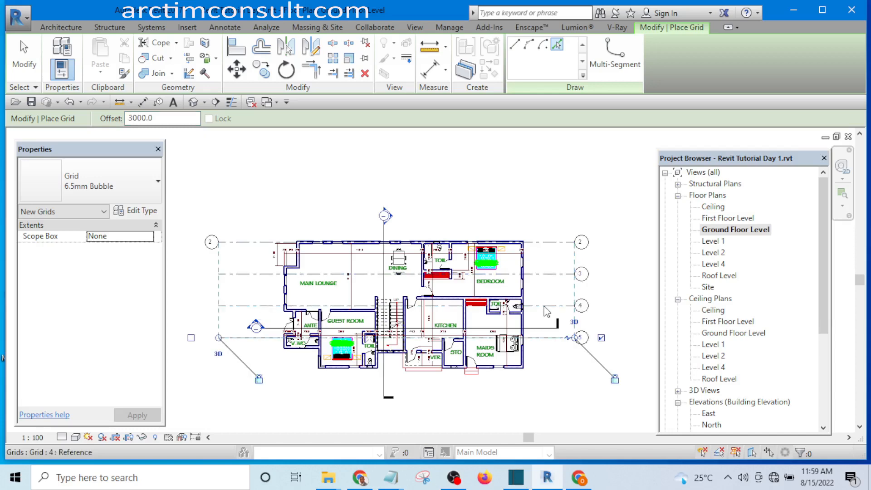
click(547, 312)
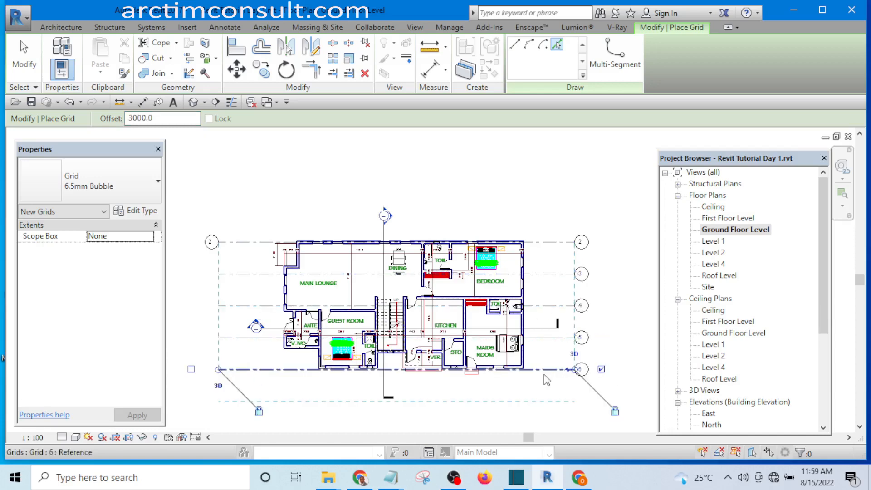
click(547, 380)
scroll(533, 186, down, 2)
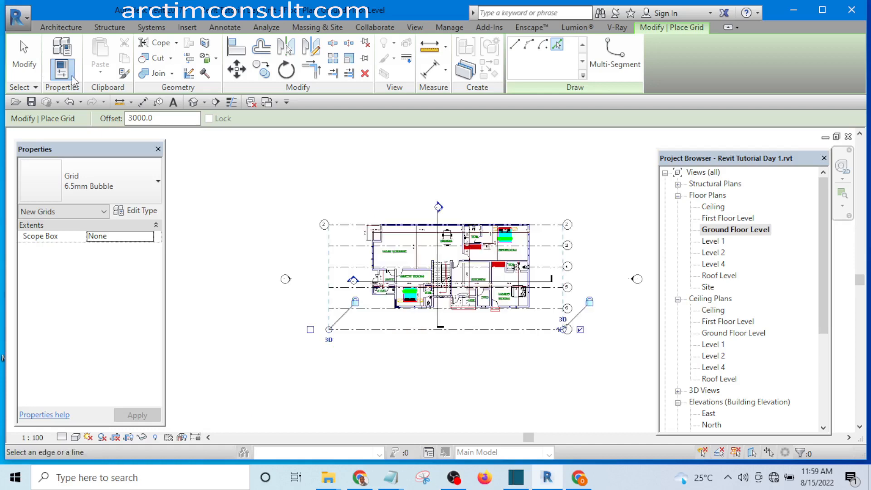
key(Escape)
key(Escape)
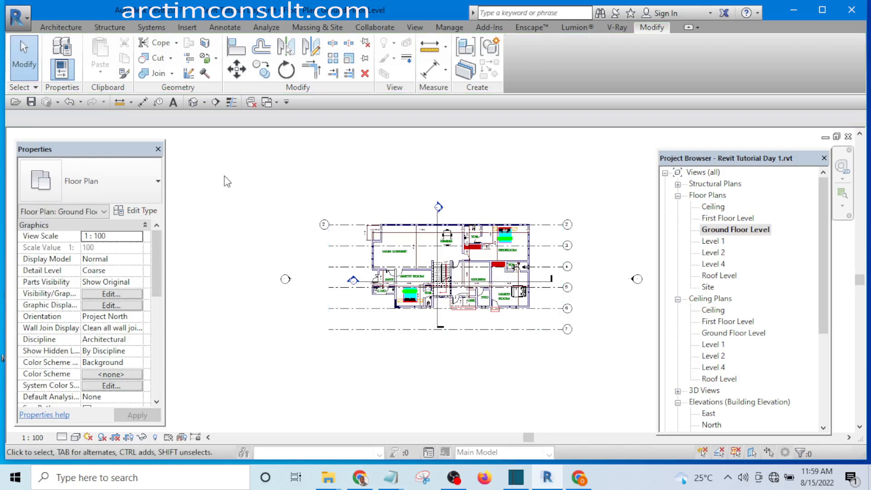
- Show the bubbles at the main lounge end of grid lines 3 through 7 so every grid carries one at both ends
scroll(308, 226, up, 1)
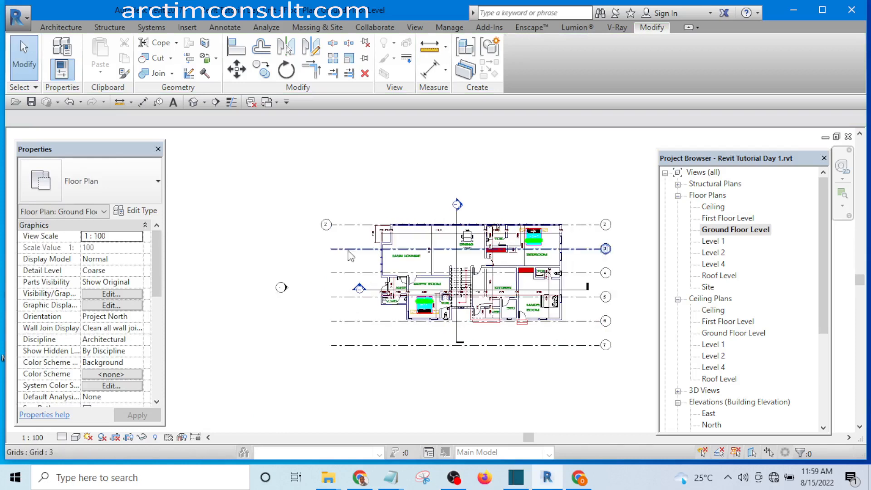
click(349, 250)
scroll(347, 249, up, 1)
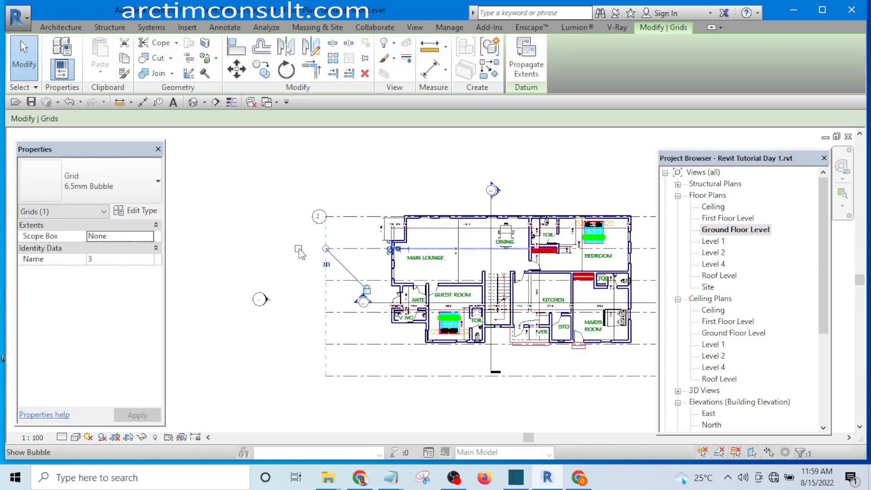
click(298, 250)
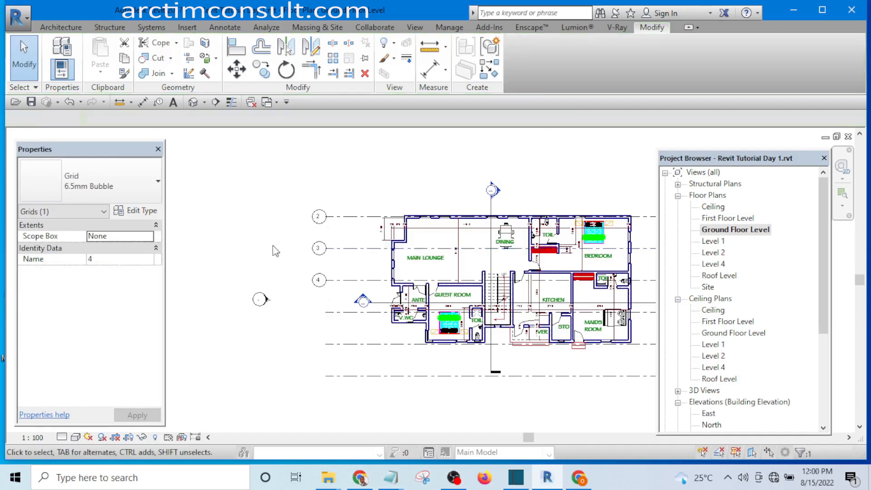
click(333, 313)
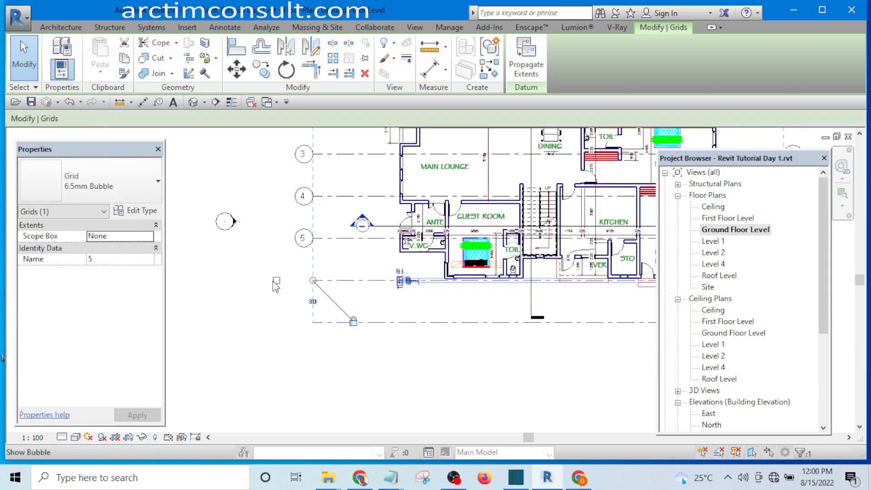
click(275, 282)
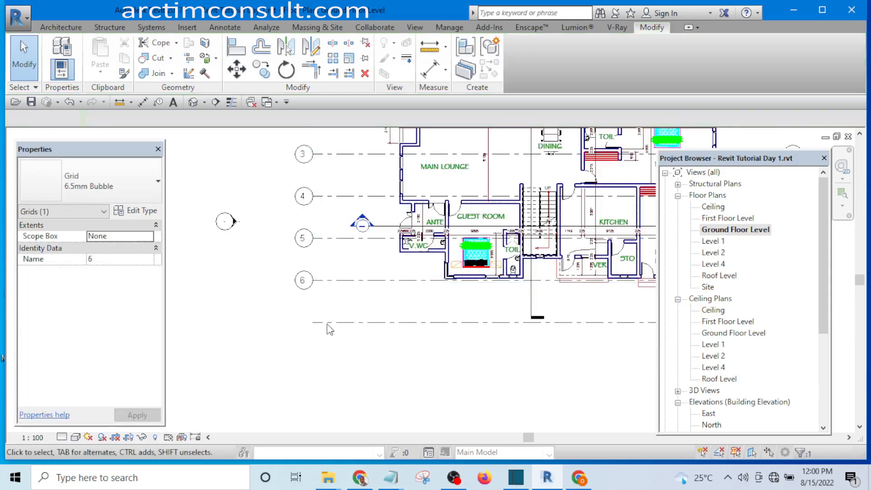
click(354, 322)
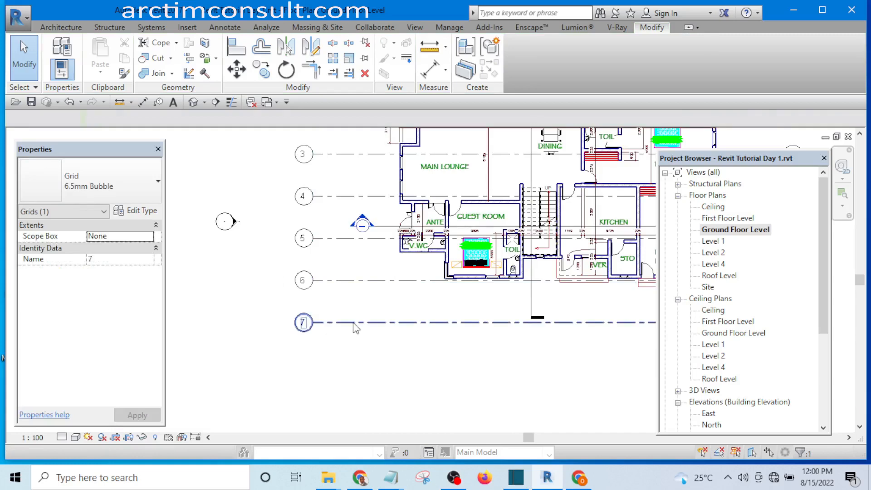
- Align grid line 3 with the centreline of the wall between the bedroom and the kitchen
scroll(353, 322, down, 5)
scroll(492, 276, up, 6)
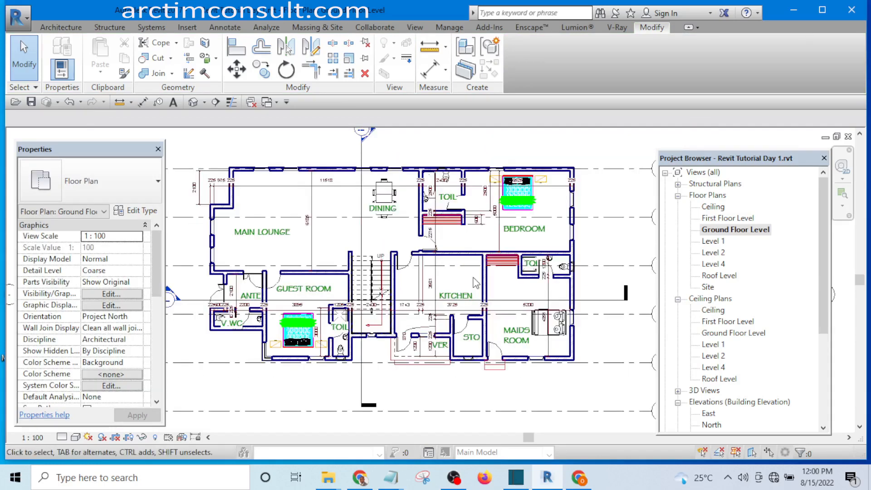
scroll(475, 283, down, 2)
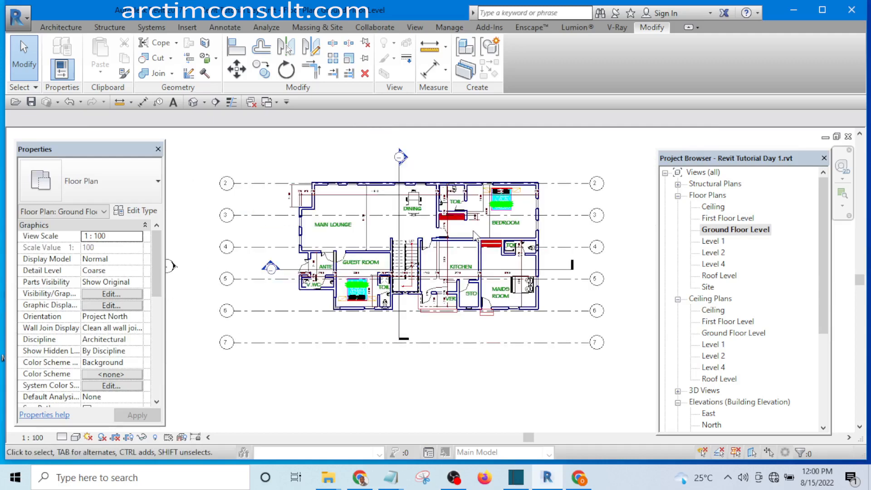
middle_drag(474, 231, 458, 258)
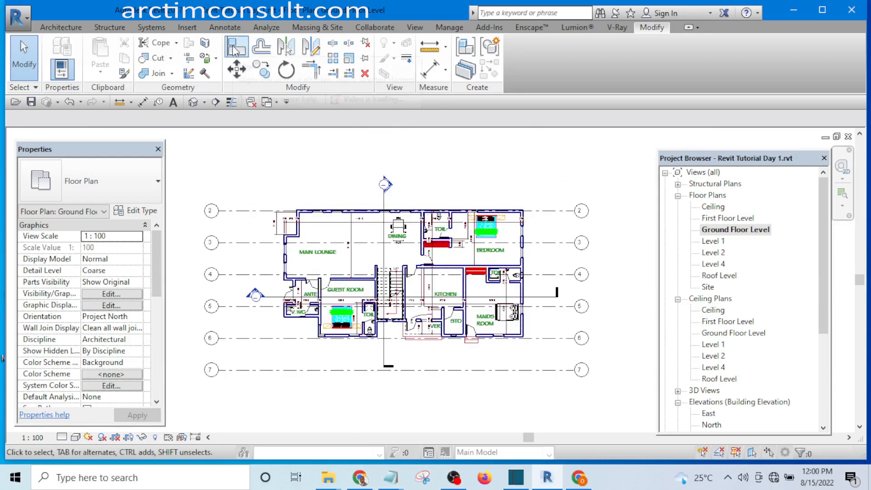
click(233, 49)
scroll(448, 244, up, 3)
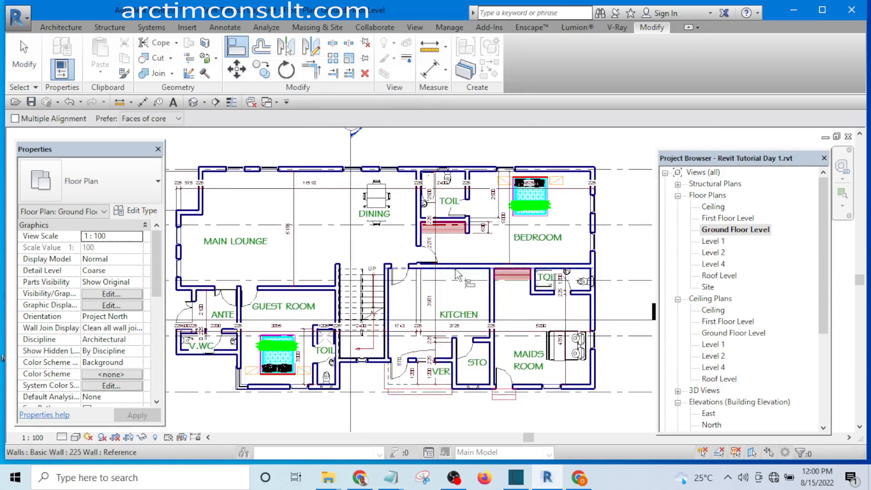
scroll(456, 274, up, 5)
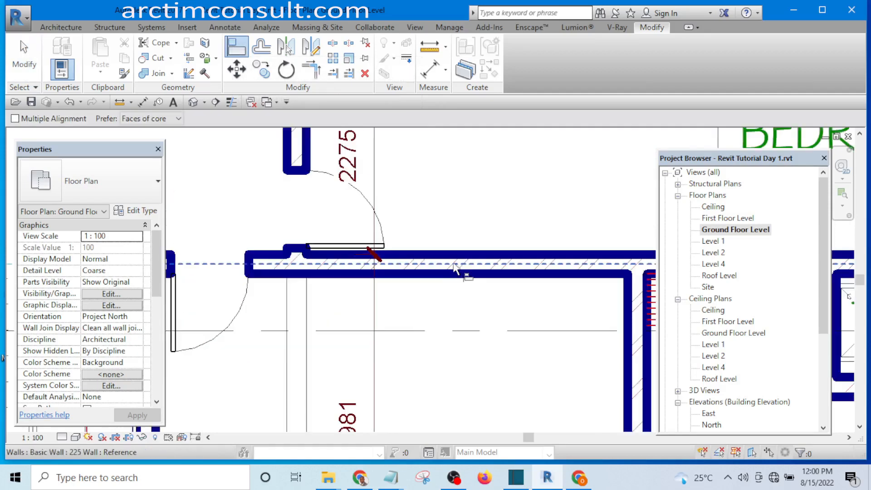
scroll(455, 268, down, 8)
scroll(515, 254, up, 1)
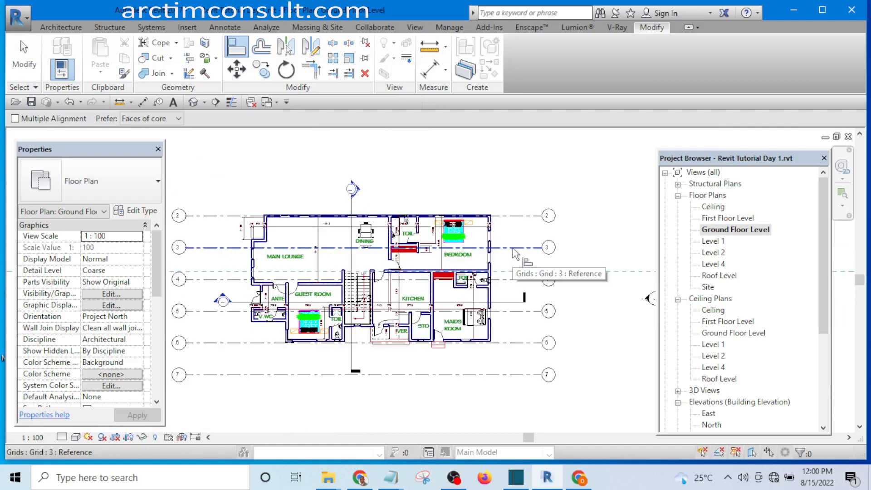
click(515, 252)
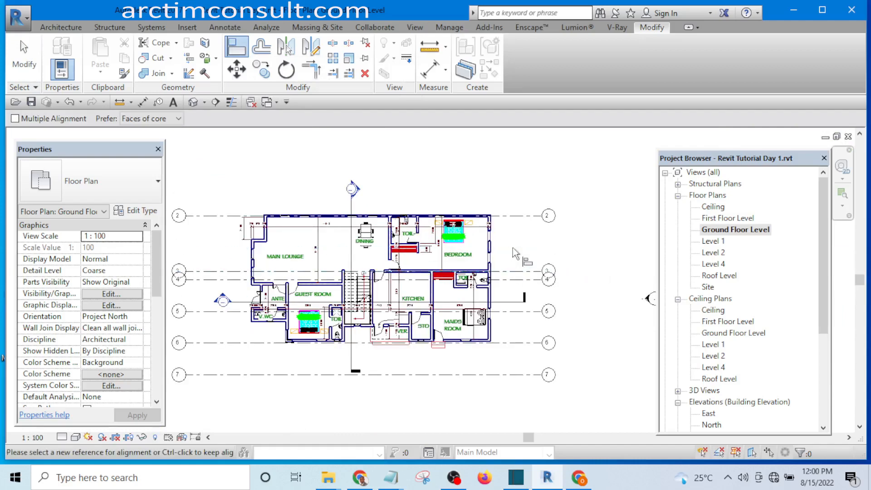
- Align grid line 3 with the centreline of the short horizontal wall at the main lounge's upper corner recess
scroll(385, 281, up, 3)
scroll(478, 238, down, 3)
scroll(318, 243, up, 2)
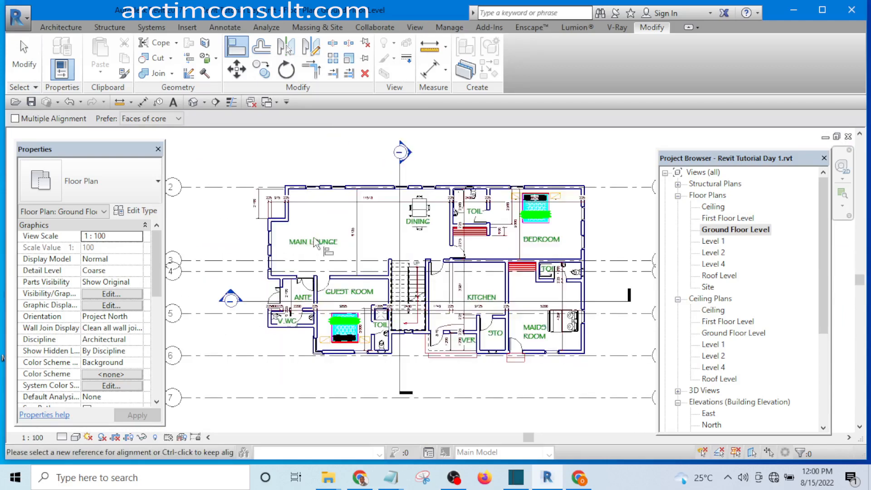
scroll(313, 241, up, 3)
scroll(299, 221, down, 3)
scroll(206, 204, up, 1)
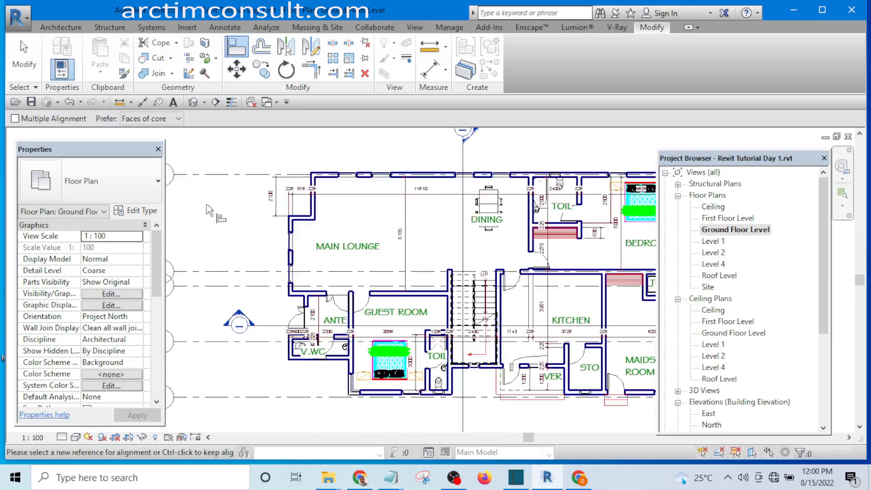
scroll(297, 225, up, 4)
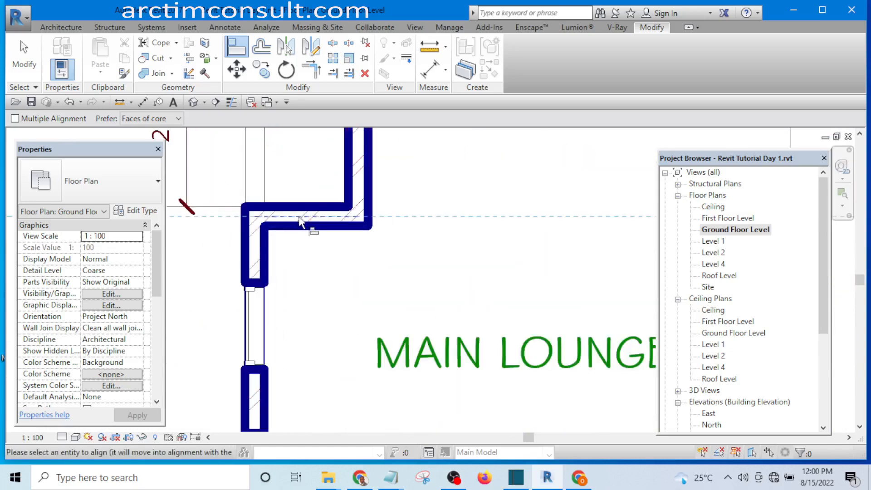
scroll(304, 225, down, 5)
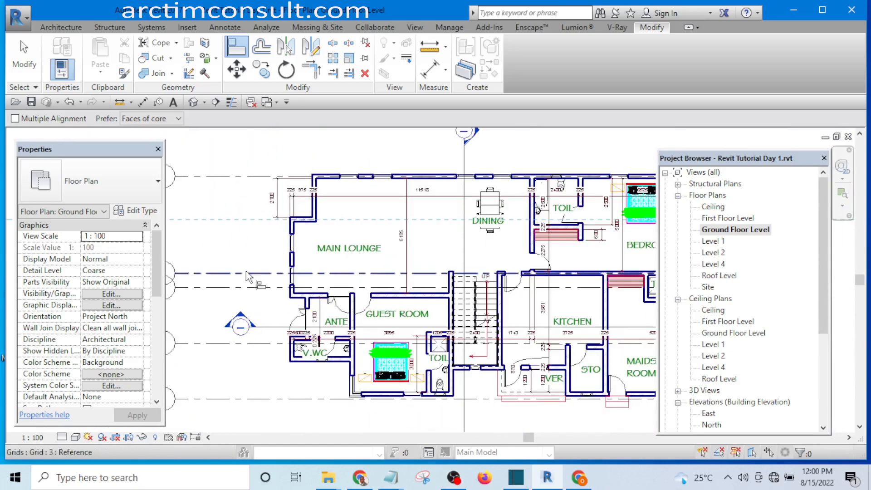
- Align grid line 4 with the centreline of the wall between the bedroom and the kitchen
middle_drag(257, 285, 202, 237)
scroll(523, 231, up, 6)
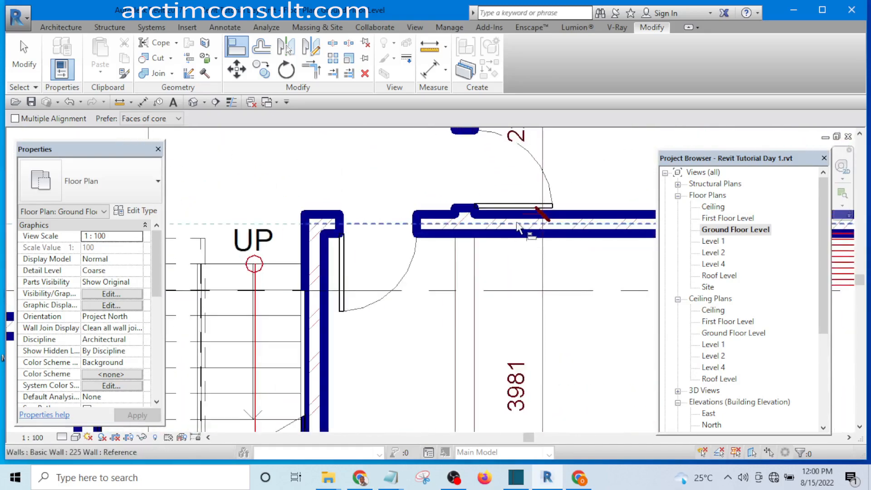
scroll(499, 234, down, 6)
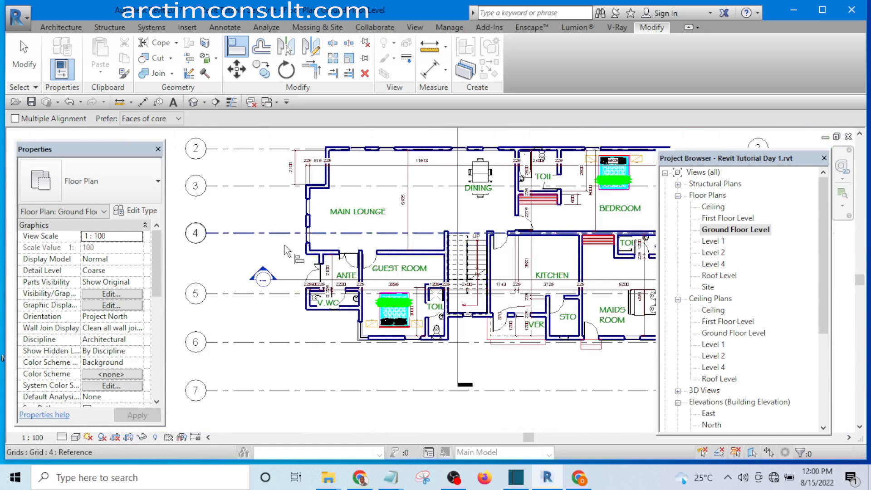
- Align grid line 5 with the centreline of the wall between the main lounge and the ante and guest room
middle_drag(285, 260, 260, 226)
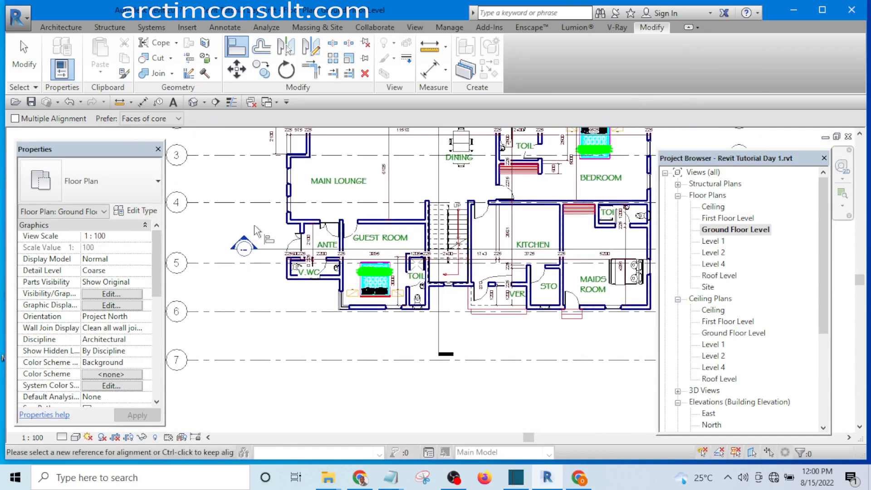
middle_drag(284, 259, 259, 245)
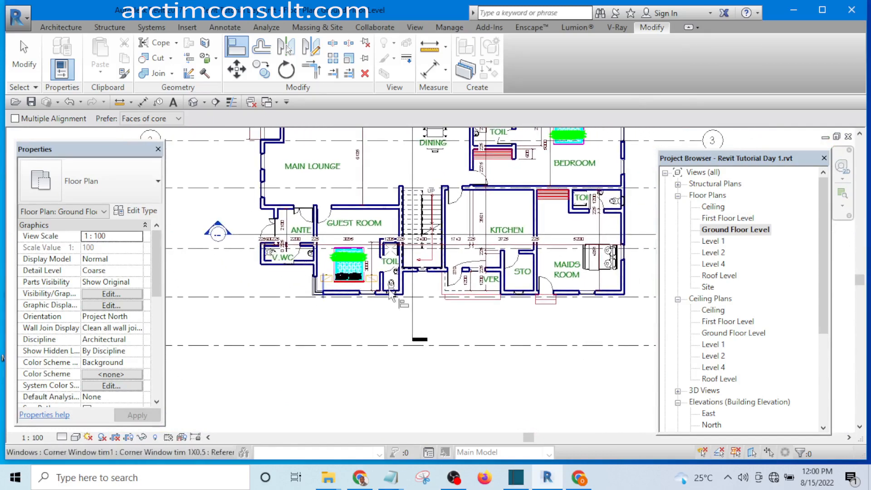
scroll(245, 258, down, 2)
scroll(245, 259, up, 1)
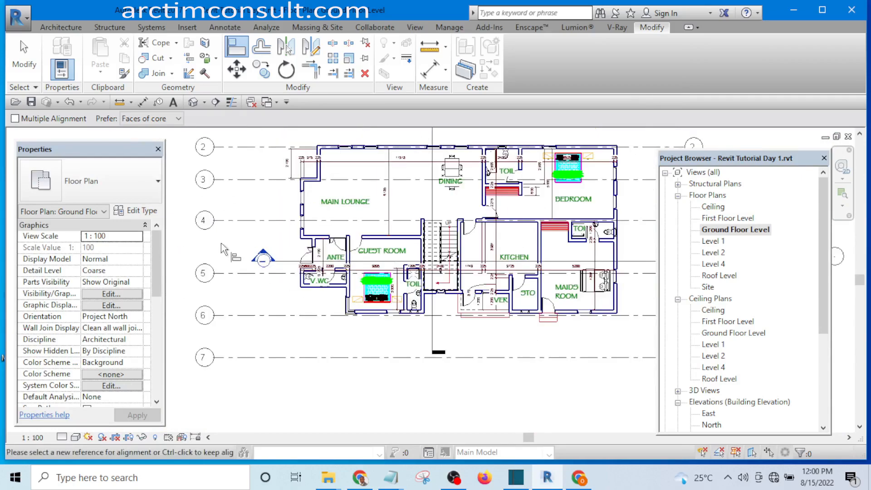
scroll(330, 235, up, 5)
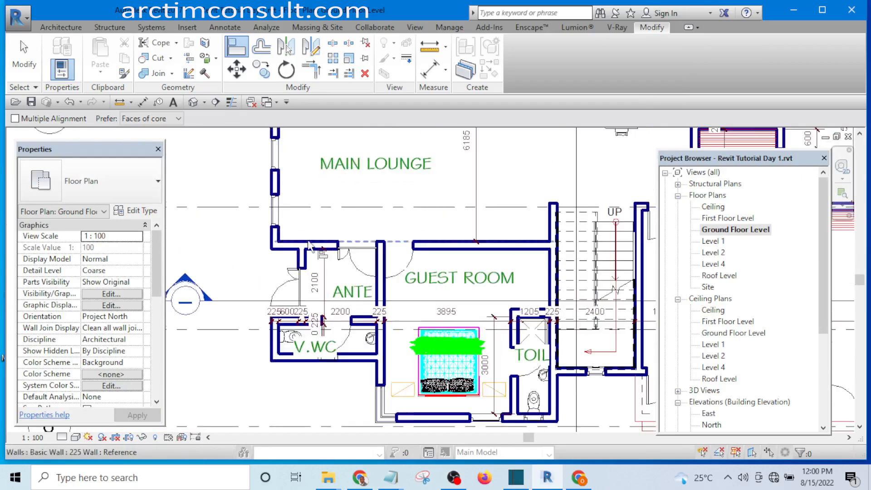
scroll(288, 249, down, 4)
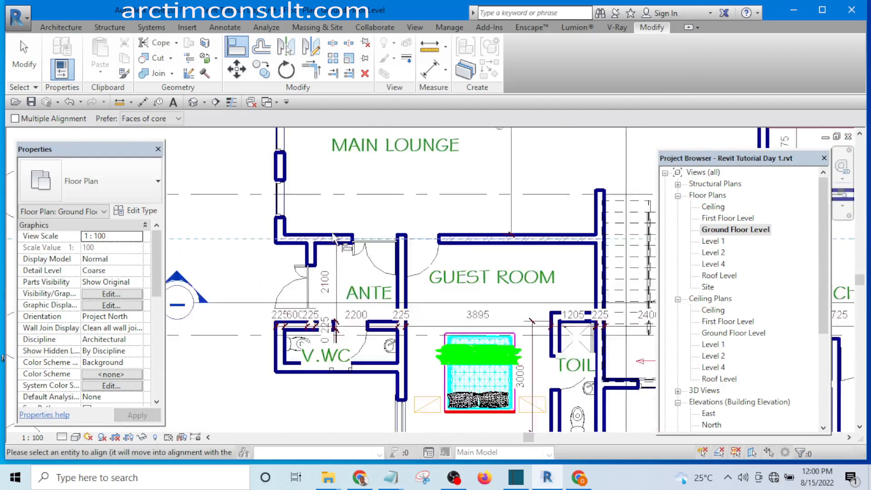
scroll(230, 291, down, 4)
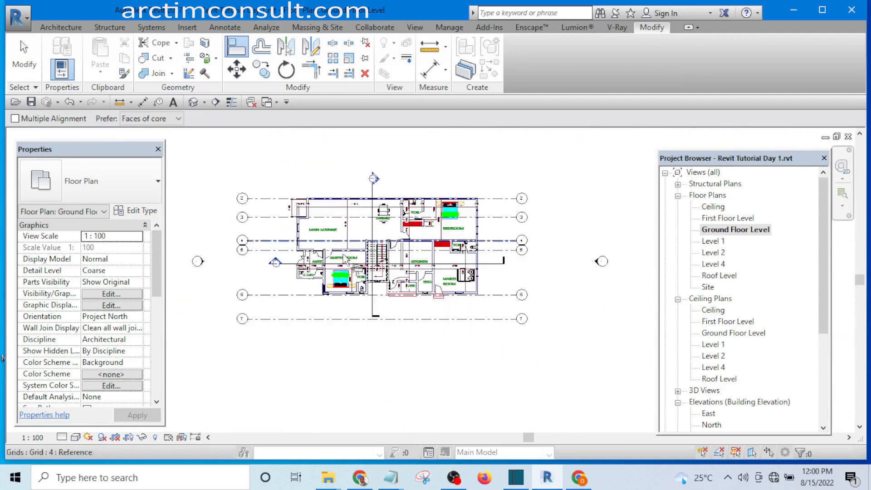
- Align grid line 6 with the centreline of the exterior wall at the foot of the staircase
scroll(304, 308, up, 3)
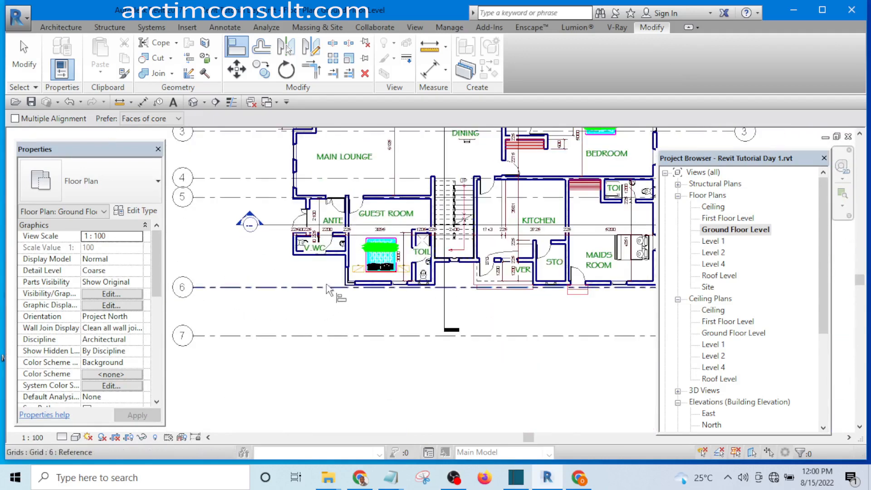
scroll(291, 286, down, 2)
scroll(282, 300, up, 3)
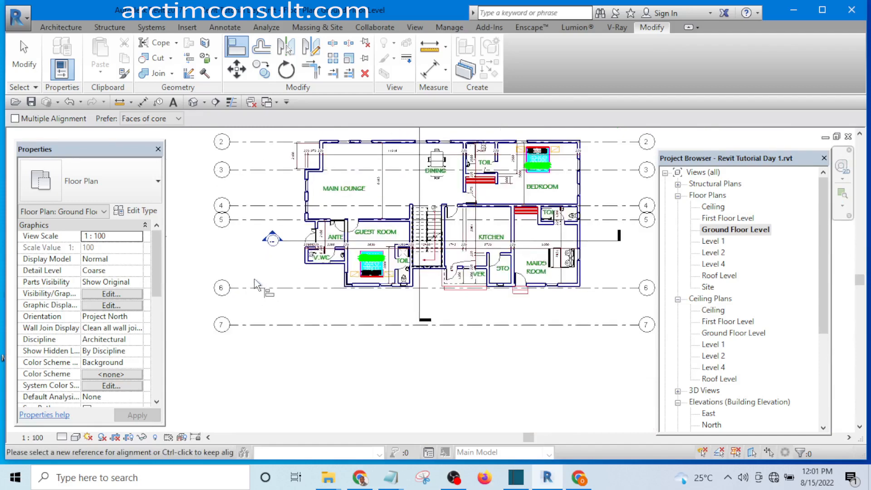
scroll(499, 261, up, 2)
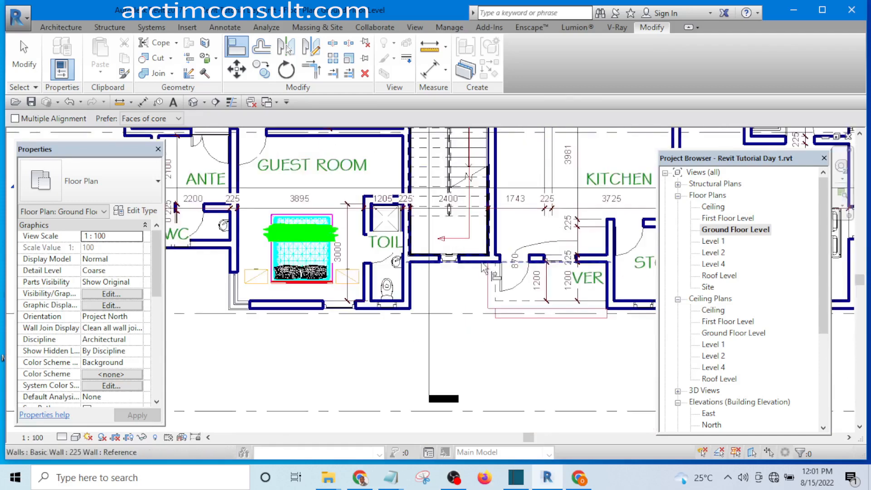
scroll(472, 258, up, 3)
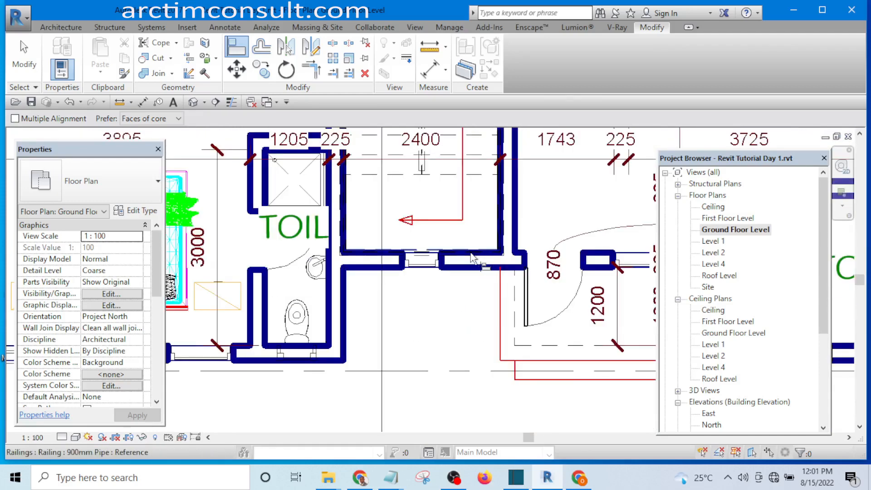
scroll(472, 258, down, 5)
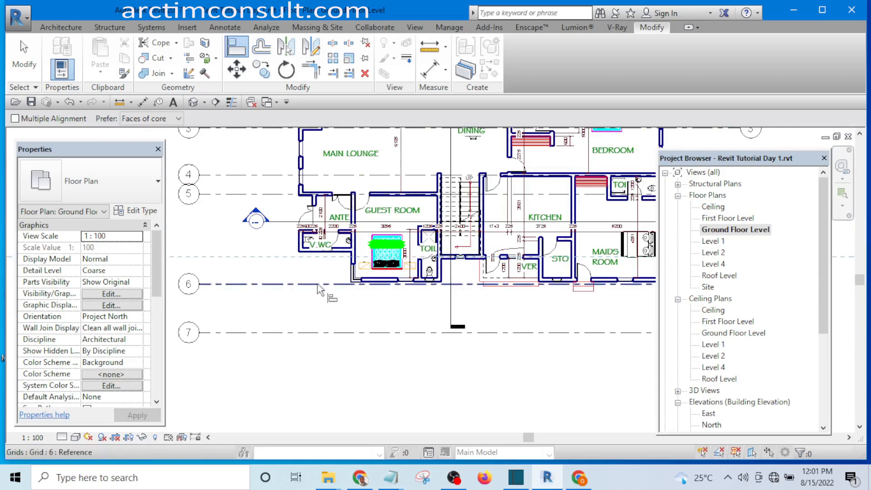
scroll(319, 287, down, 2)
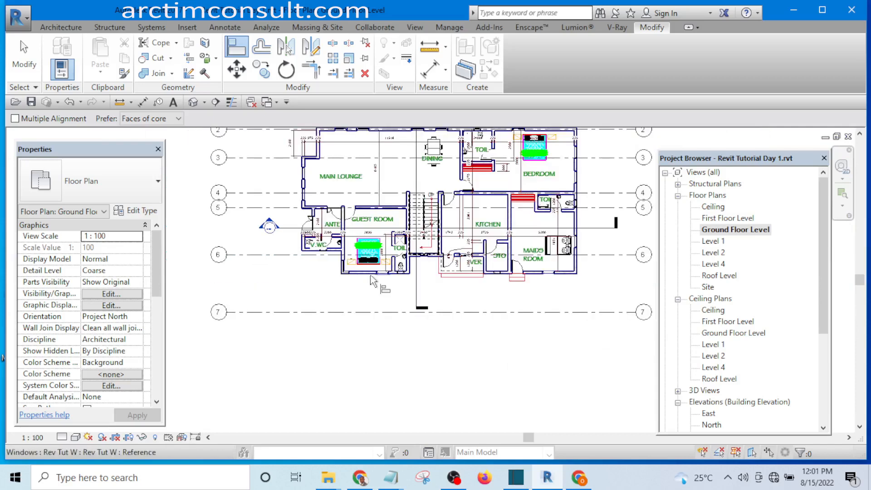
- Align grid line 7 with the centreline of the guest room's lower exterior wall and end the alignment
scroll(373, 281, up, 5)
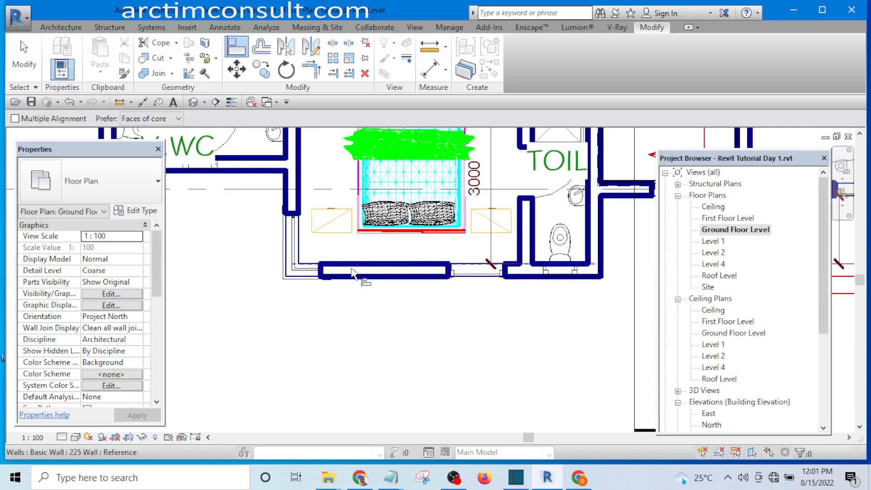
scroll(352, 273, down, 4)
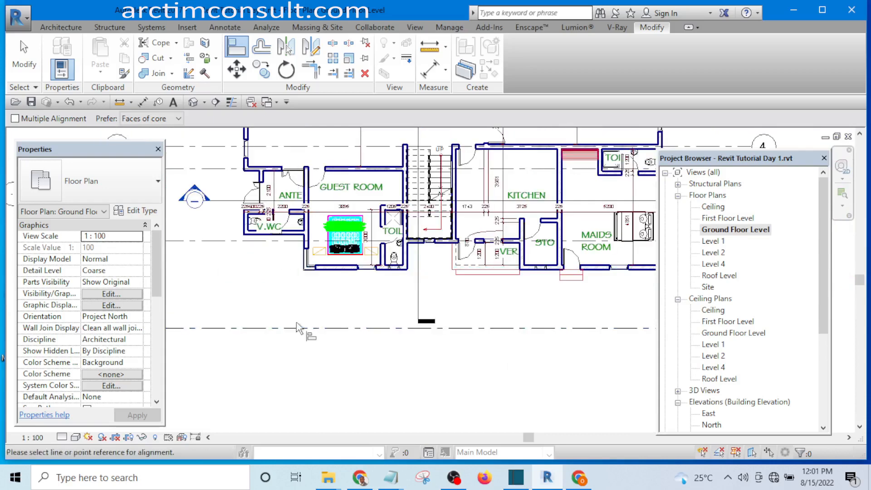
scroll(323, 268, up, 3)
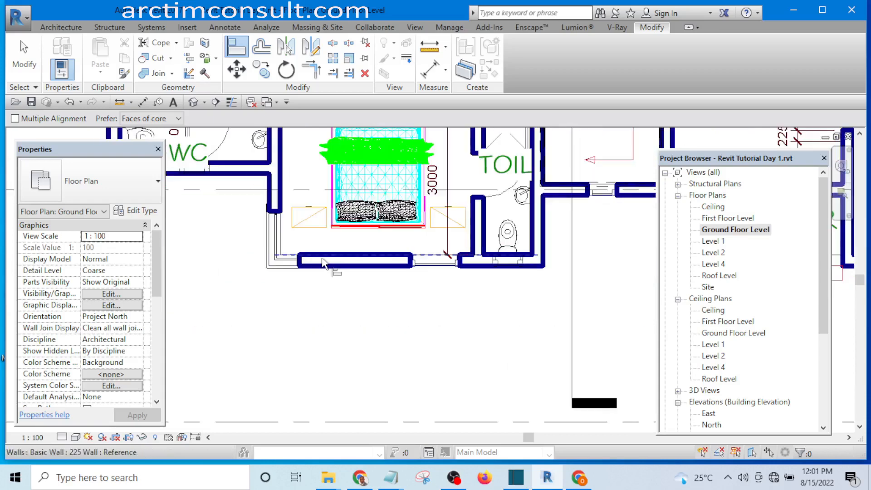
scroll(323, 266, down, 3)
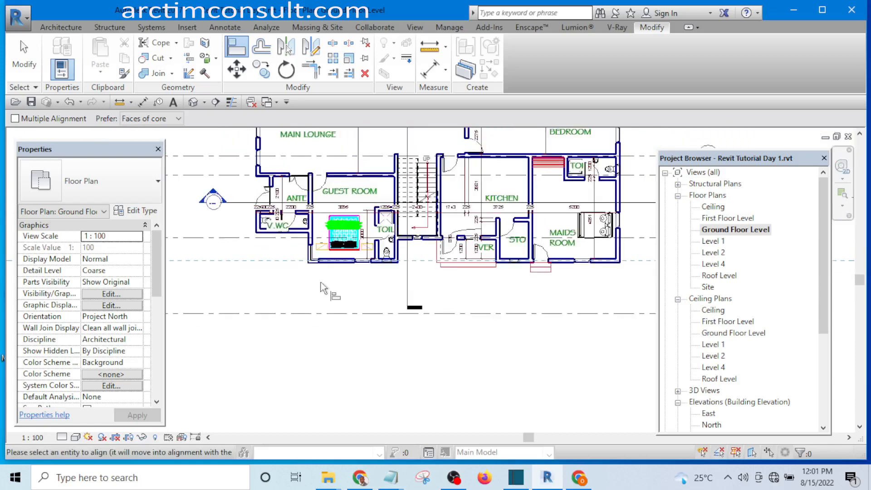
scroll(320, 313, up, 1)
click(320, 313)
scroll(321, 316, up, 1)
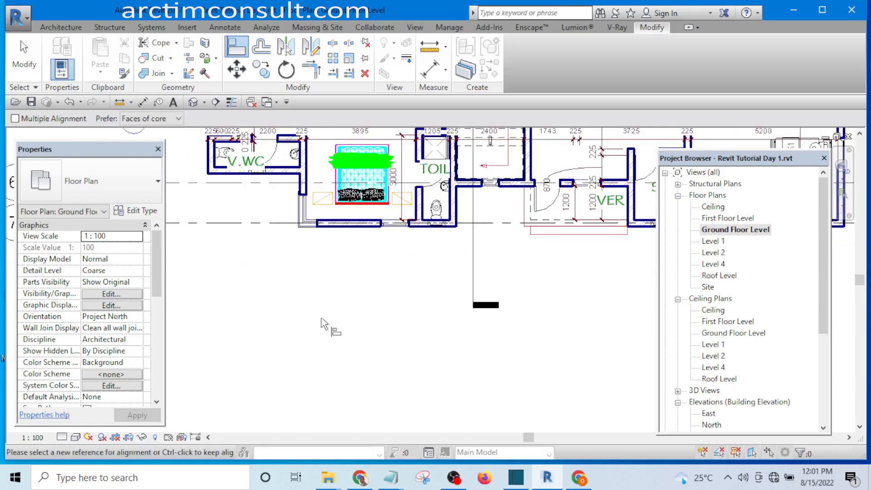
scroll(321, 318, down, 5)
right_click(491, 182)
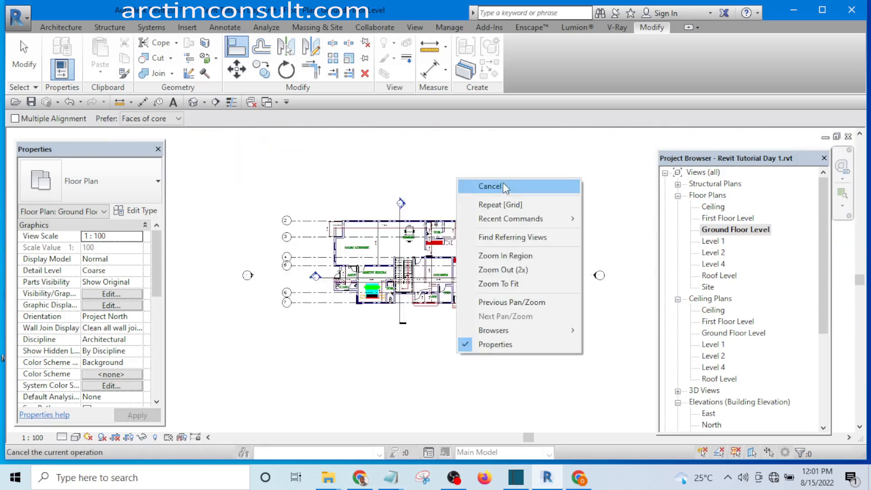
click(519, 188)
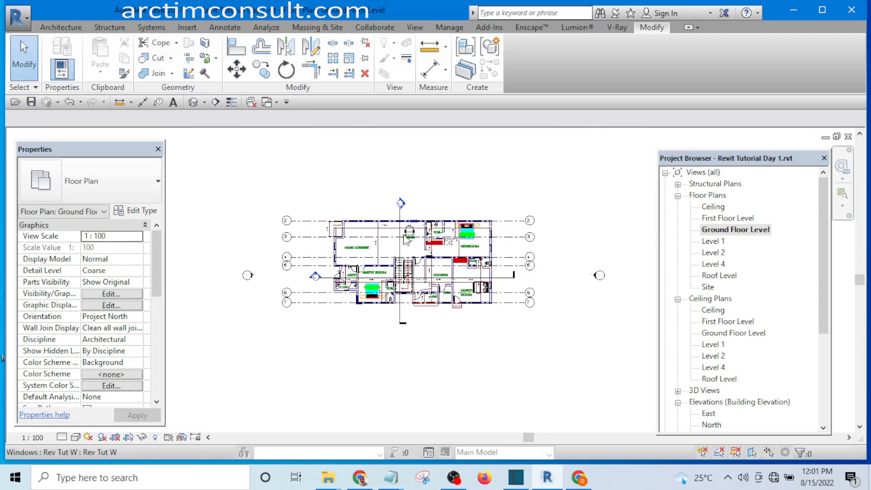
scroll(407, 240, up, 2)
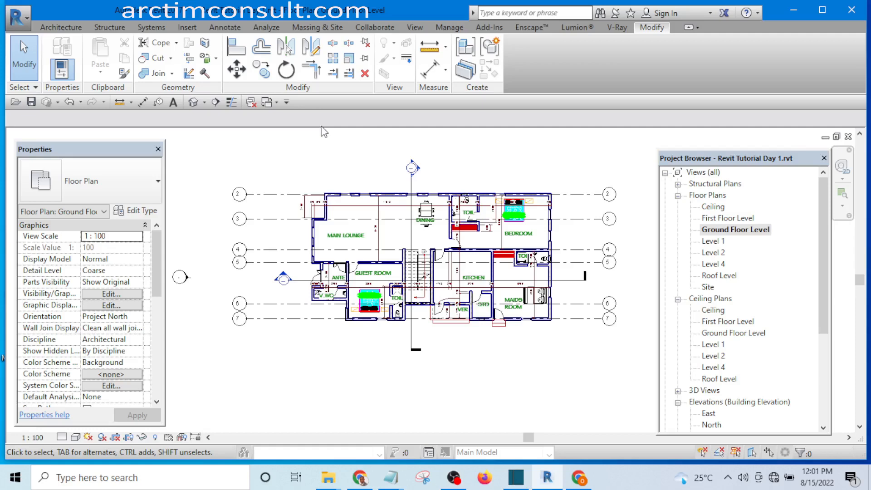
scroll(365, 207, up, 2)
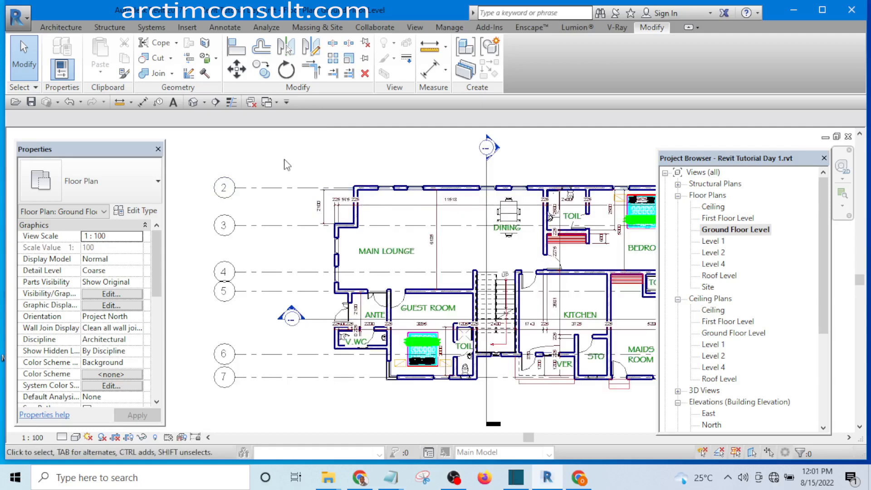
click(297, 187)
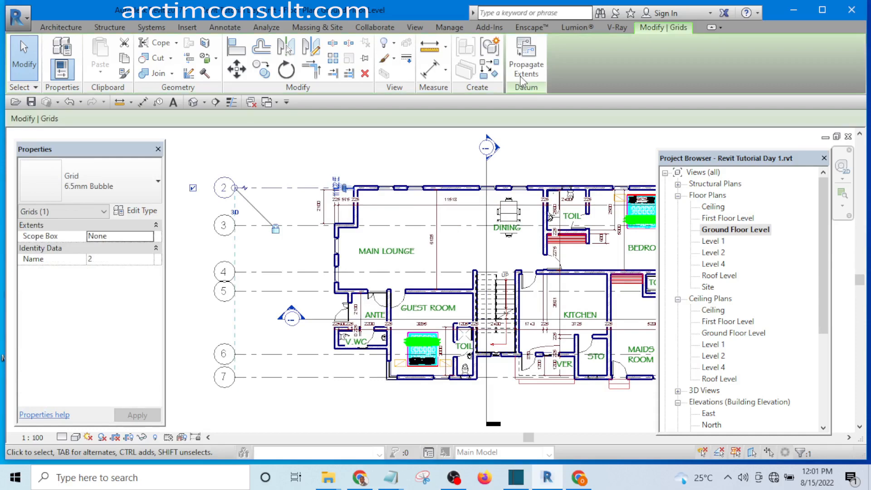
click(359, 146)
scroll(358, 146, down, 2)
middle_drag(358, 145, 314, 170)
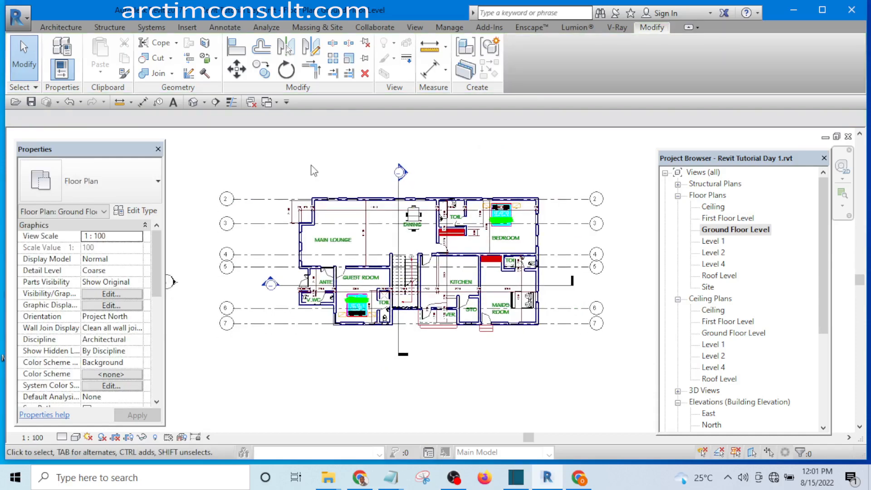
- Draw a vertical grid line along the main lounge's outer side wall, extending beyond the plan above and below
key(g)
key(r)
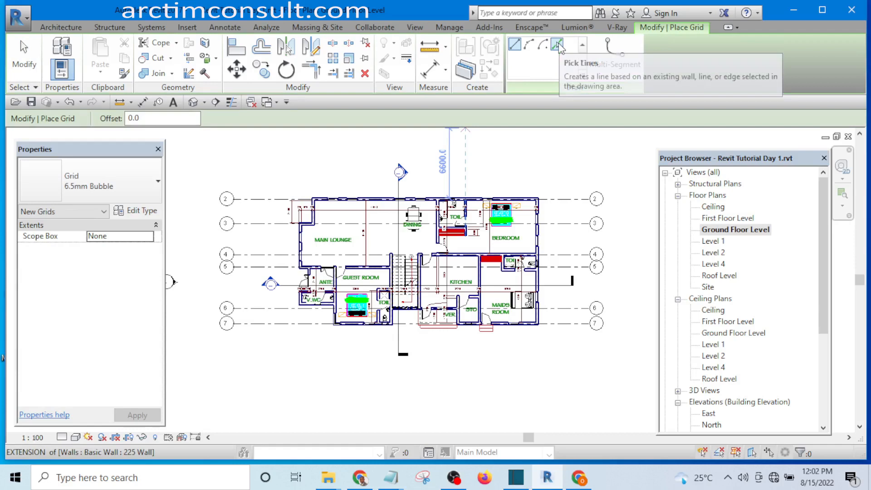
click(300, 142)
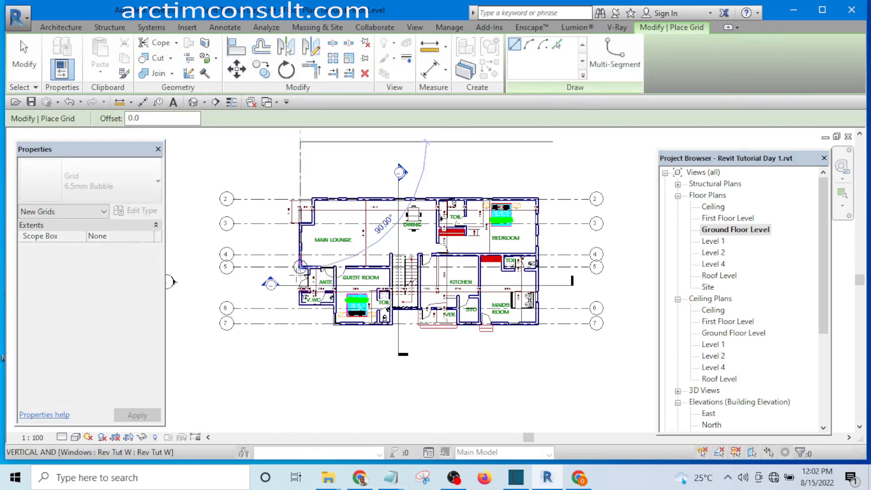
click(300, 375)
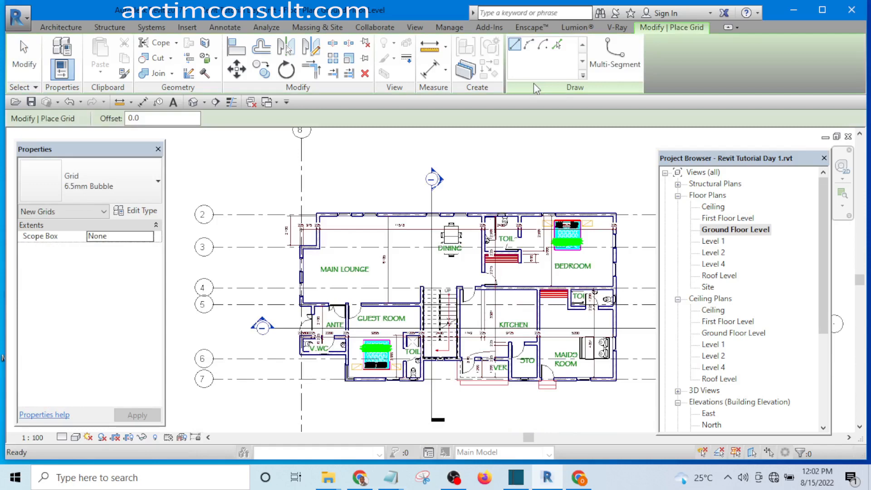
- Create nine more vertical grid lines from grid line 8 across the plan with Pick Lines, each at an offset of 1500
click(557, 44)
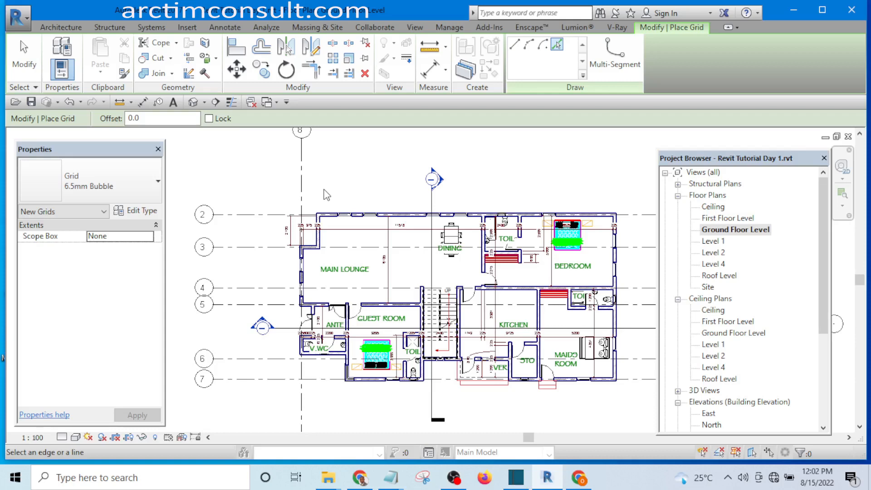
key(Escape)
scroll(390, 195, down, 2)
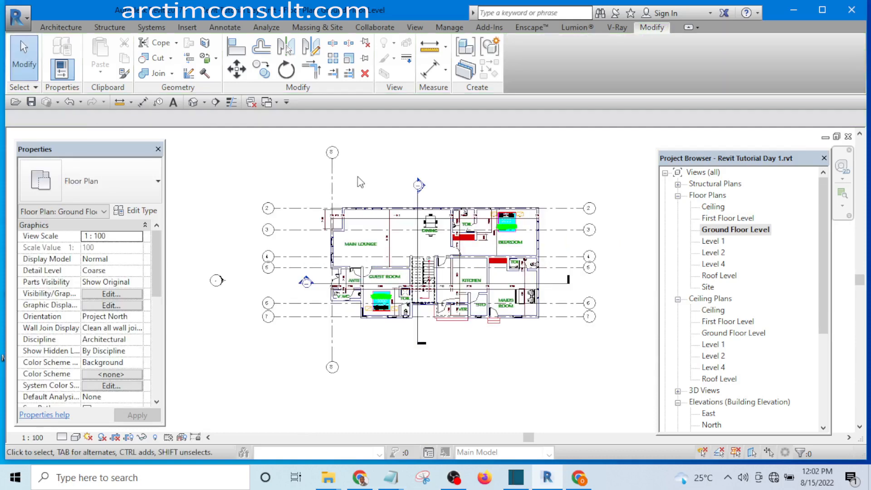
click(332, 181)
scroll(341, 176, up, 2)
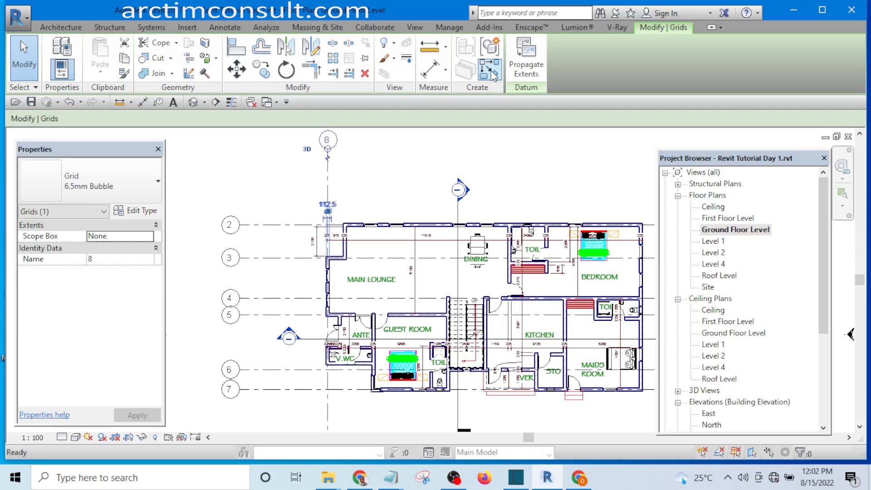
click(492, 70)
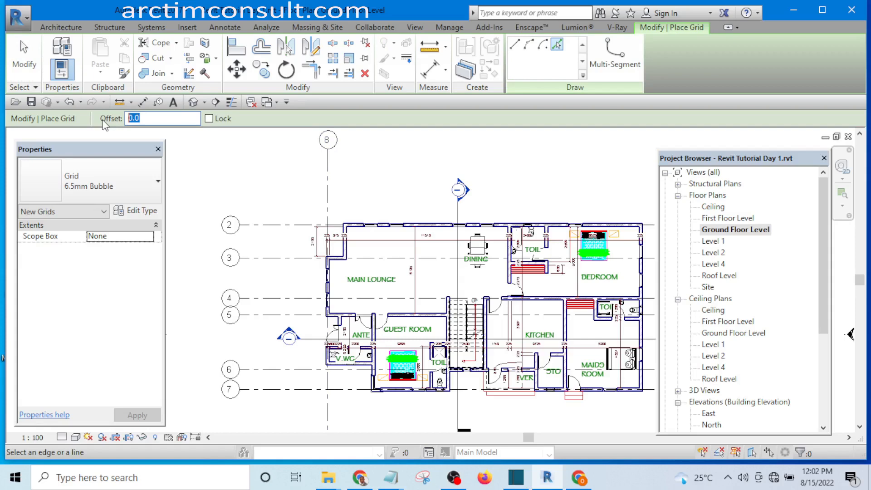
text(1500)
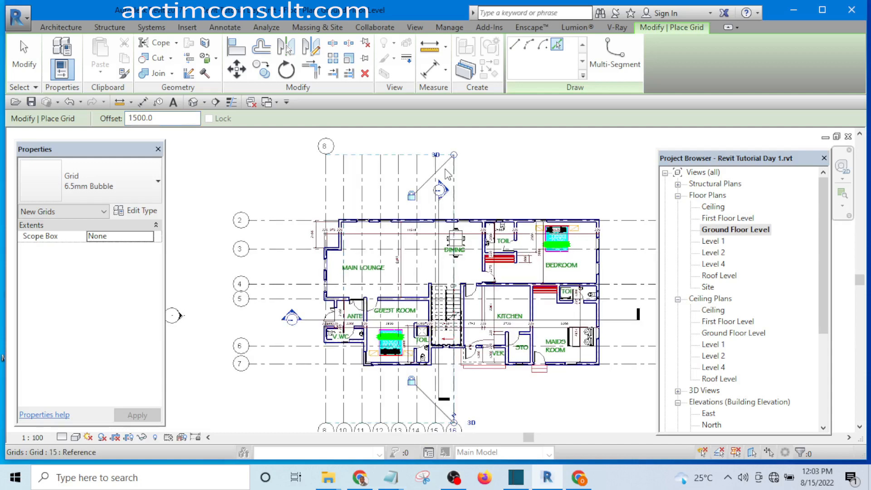
click(448, 174)
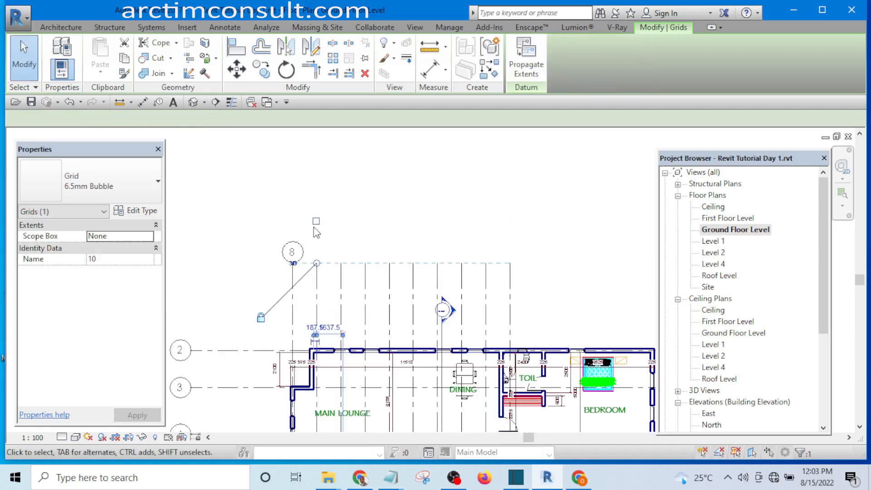
- Show the upper-end bubbles on grid lines 10 to 15
click(316, 222)
key(Escape)
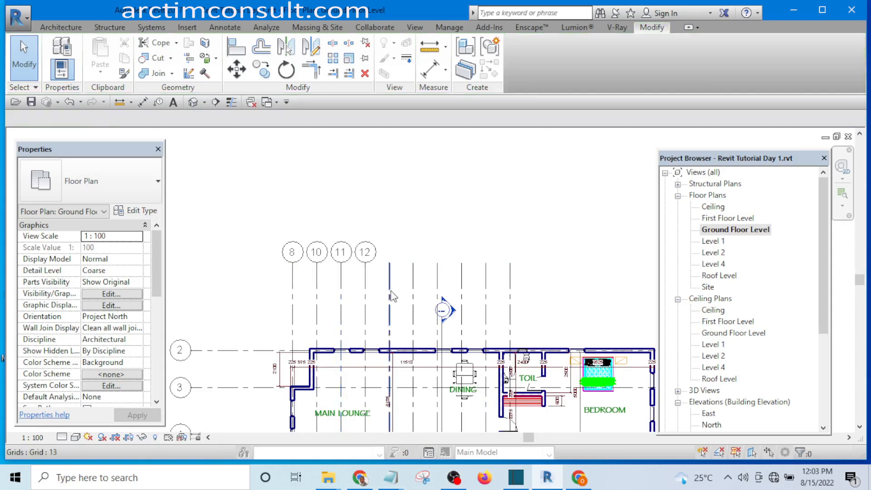
click(389, 296)
click(389, 221)
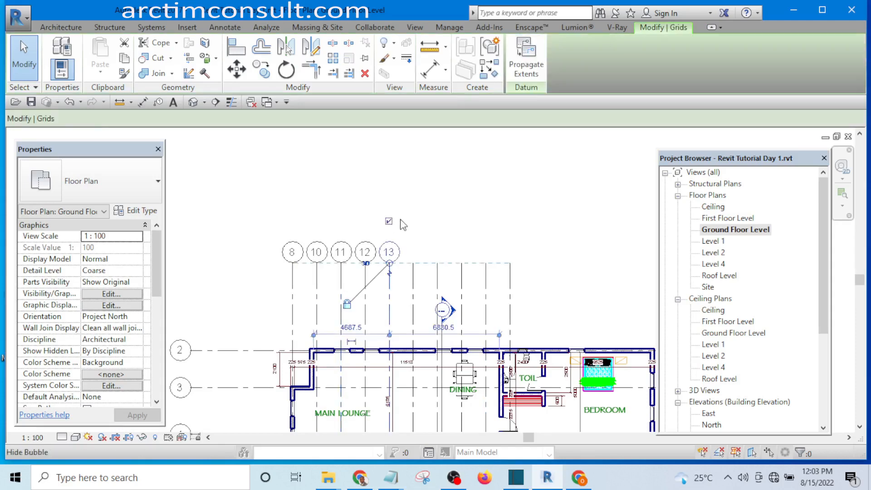
click(414, 290)
click(413, 221)
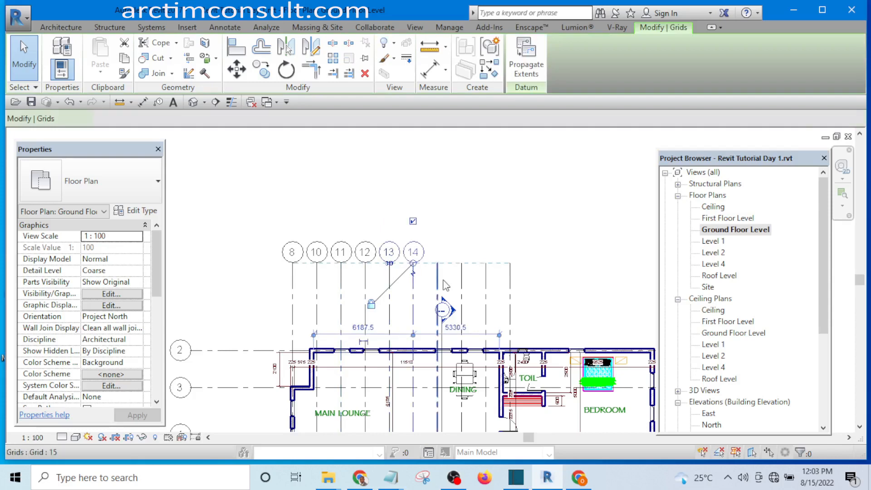
key(Escape)
- Show the upper-end bubbles on grid lines 16, 17 and 18
scroll(447, 285, up, 2)
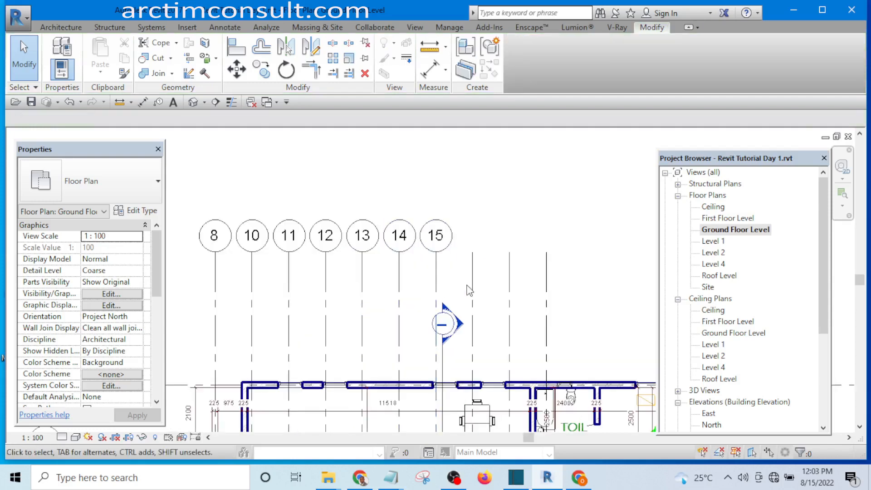
click(473, 278)
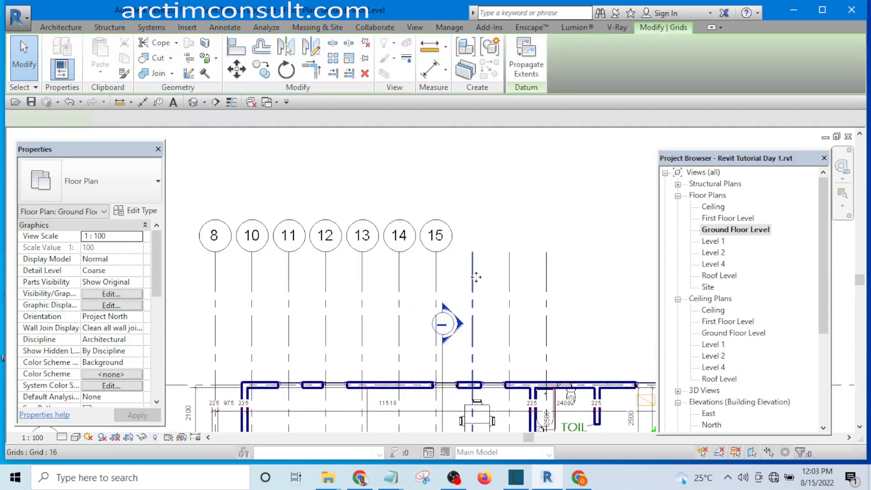
click(472, 189)
click(503, 210)
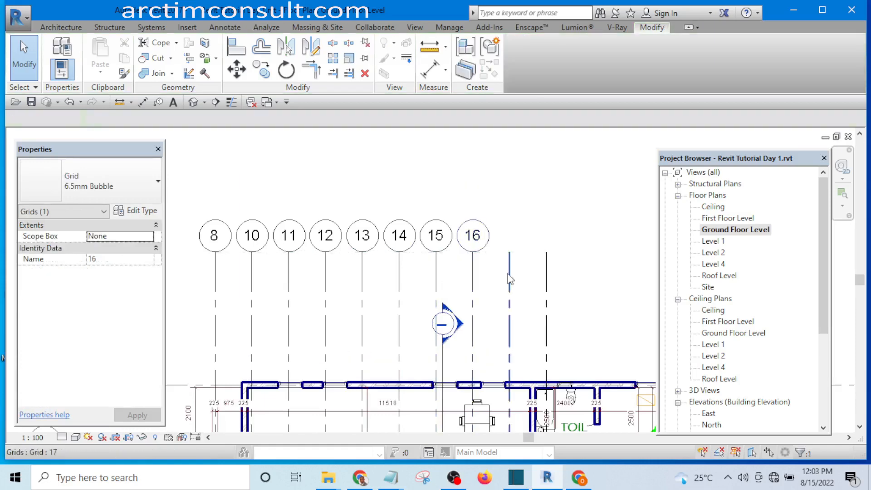
click(509, 278)
click(509, 189)
click(556, 296)
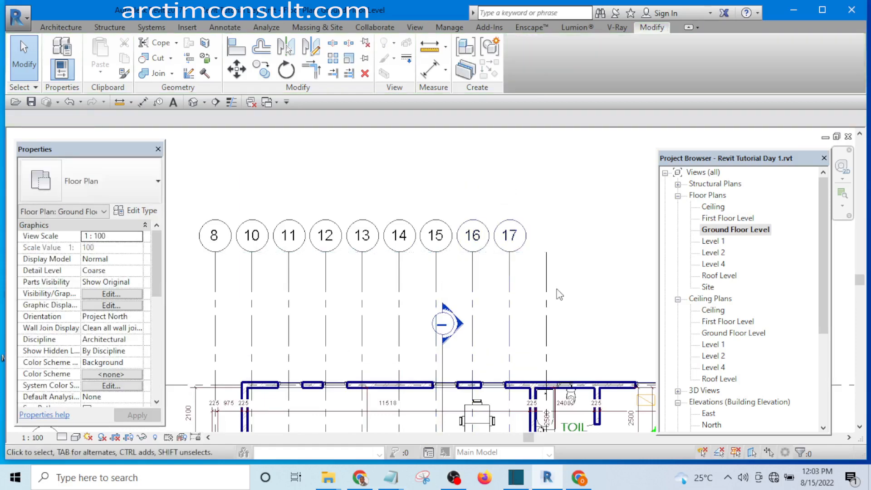
click(547, 295)
click(548, 190)
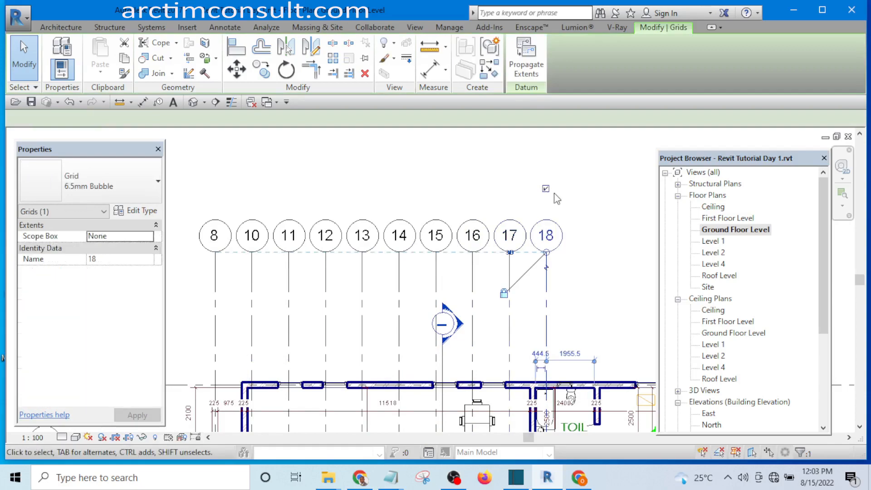
scroll(475, 164, down, 2)
click(474, 160)
- Align grid line 10 with the centreline of the main lounge's recessed side wall near grid line 2
scroll(411, 203, down, 3)
scroll(386, 286, up, 1)
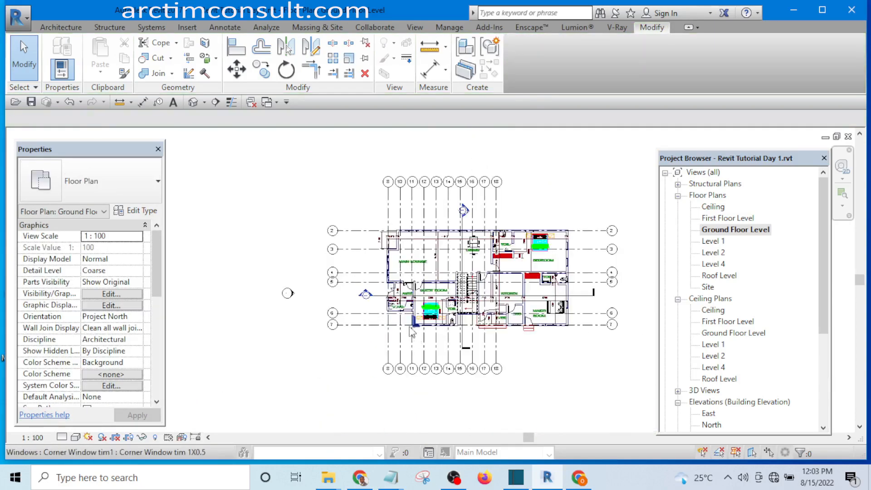
middle_drag(420, 336, 355, 339)
scroll(315, 268, up, 4)
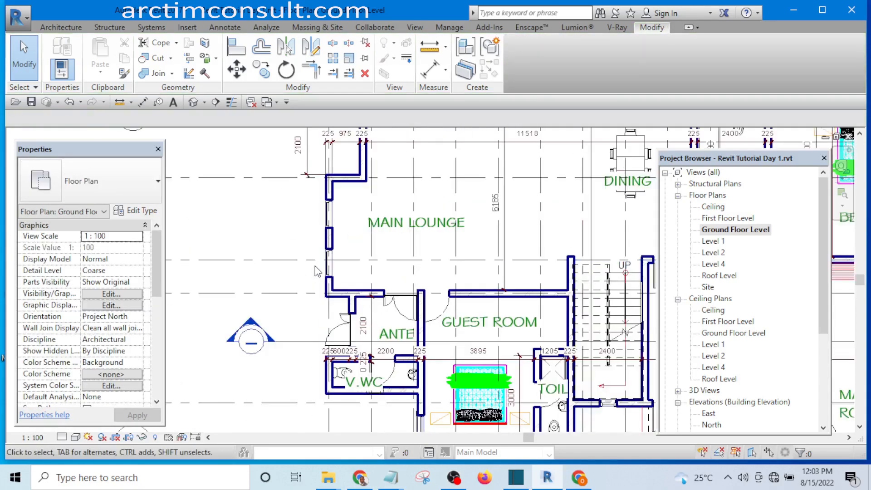
scroll(313, 272, down, 2)
scroll(310, 282, down, 1)
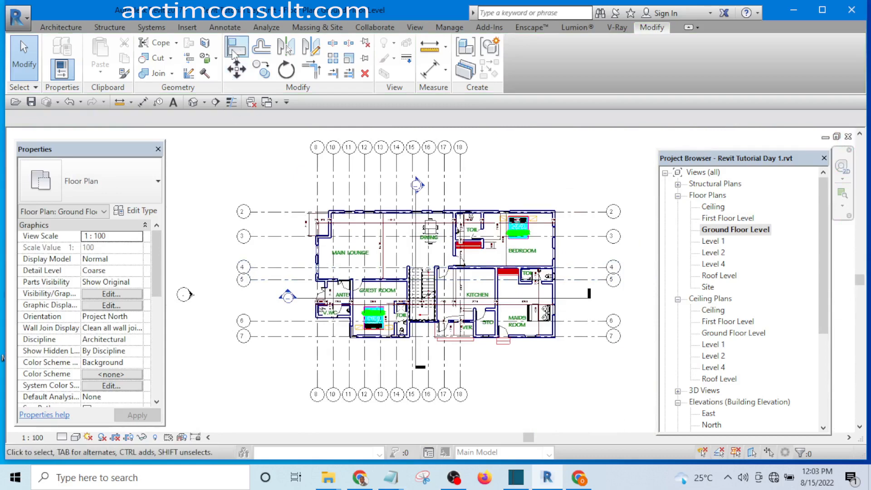
click(237, 50)
scroll(254, 187, up, 4)
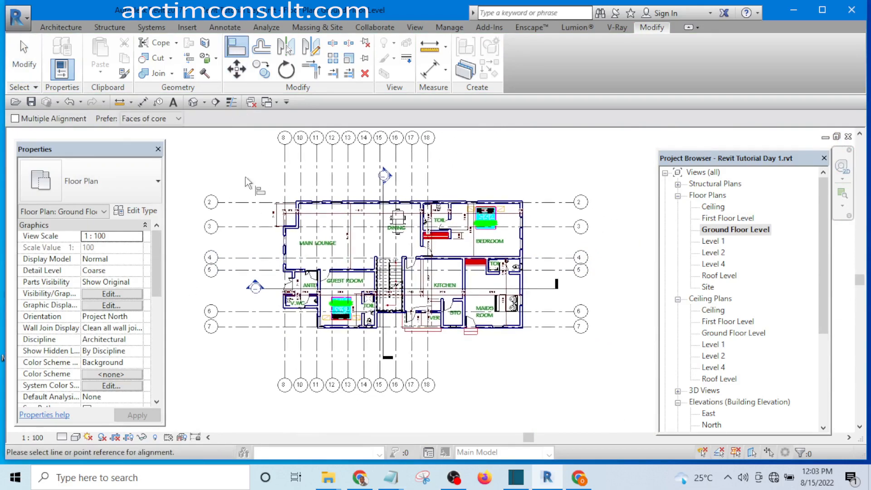
scroll(292, 227, up, 6)
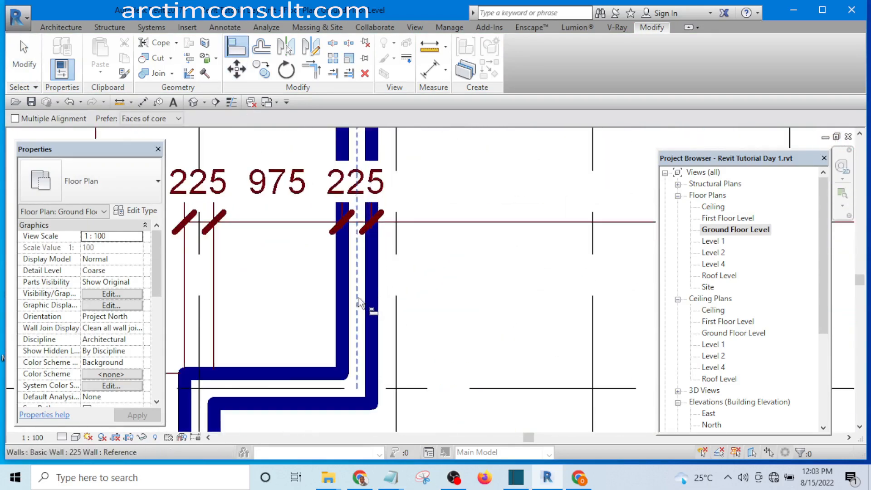
click(371, 320)
scroll(371, 320, down, 5)
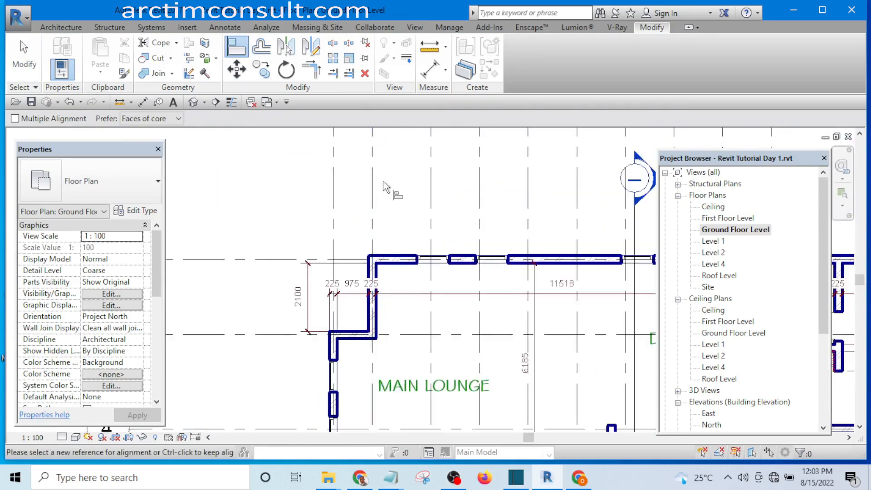
middle_drag(391, 191, 368, 155)
- Align grid line 11 with the centreline of the wall between the V.WC and the guest room, and end the alignment
scroll(364, 153, down, 5)
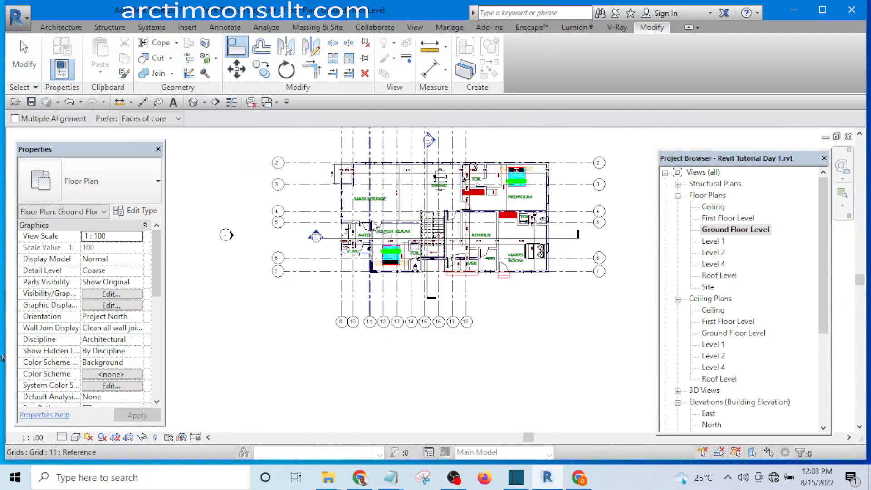
scroll(370, 250, up, 5)
scroll(366, 276, up, 5)
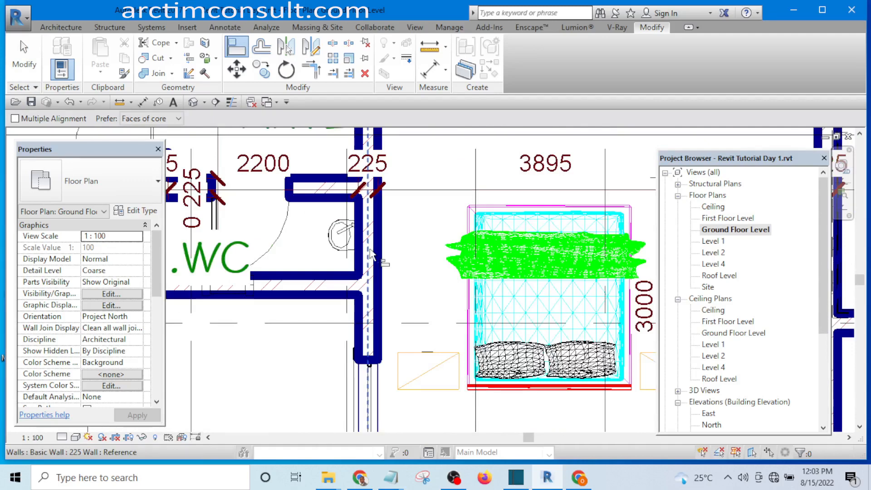
click(370, 254)
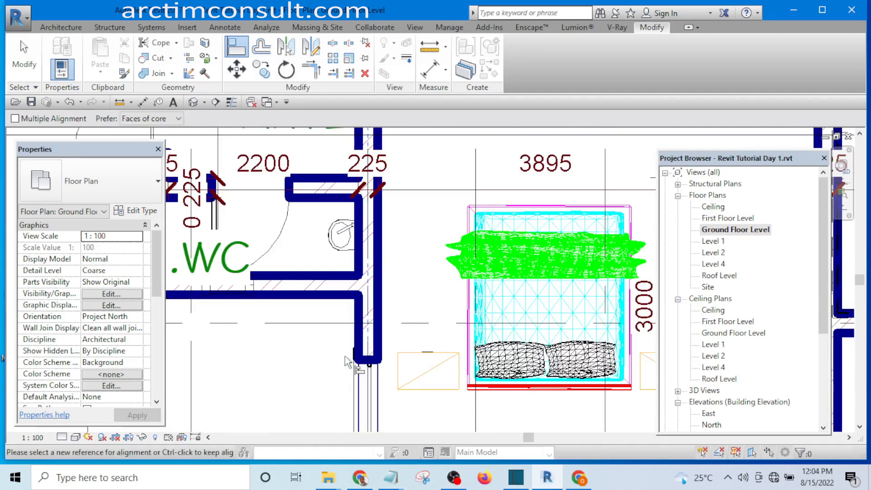
scroll(347, 361, down, 5)
right_click(455, 150)
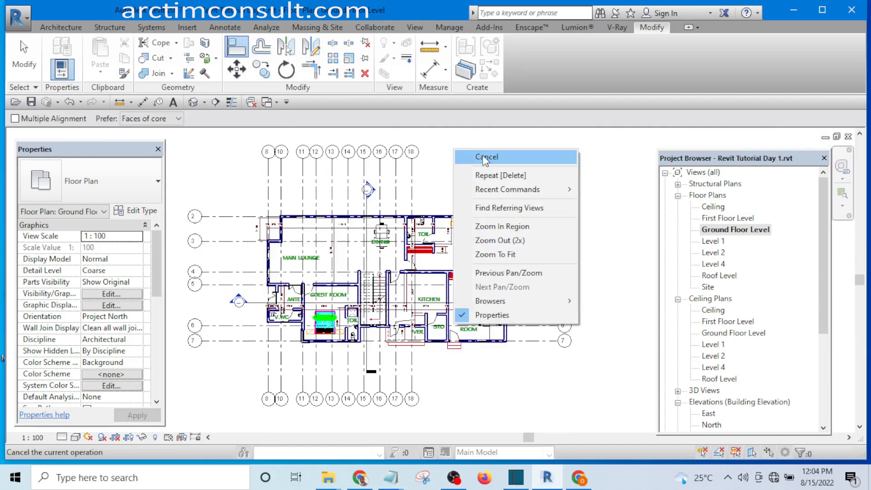
click(485, 158)
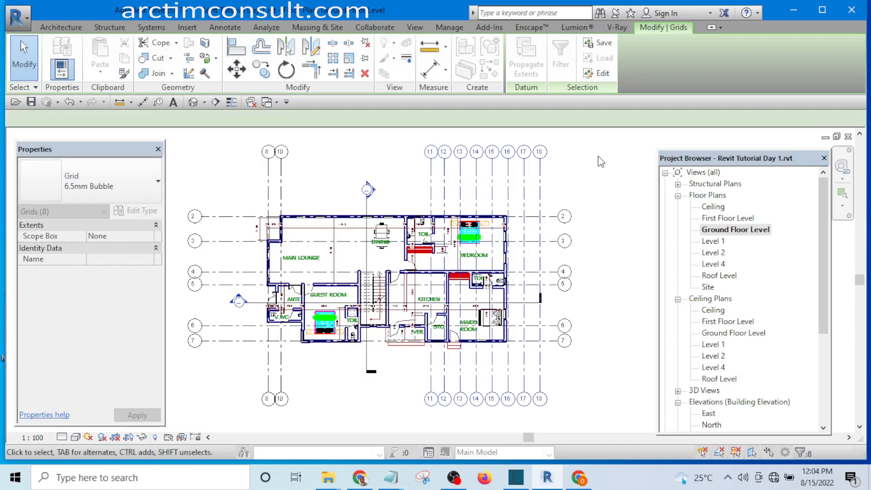
- Align grid line 11 with the wall centreline between V.WC and guest room, and grid line 12 with the staircase wall on the guest room side
click(342, 320)
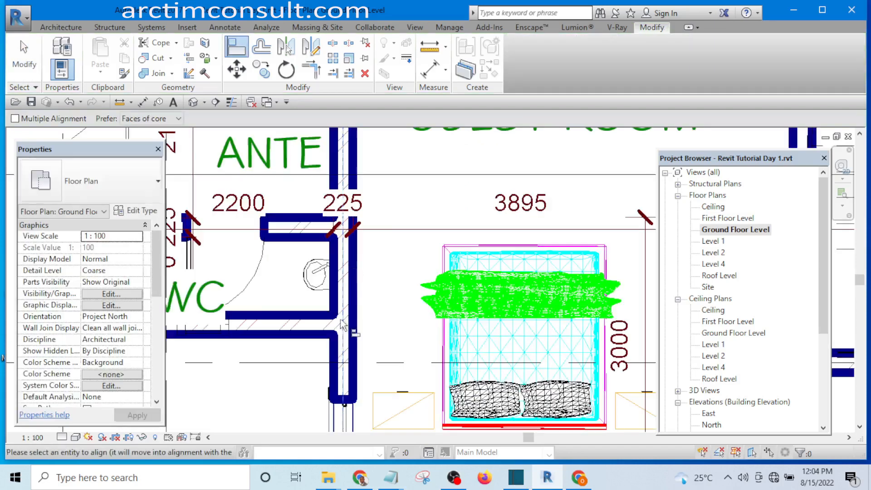
scroll(333, 340, down, 2)
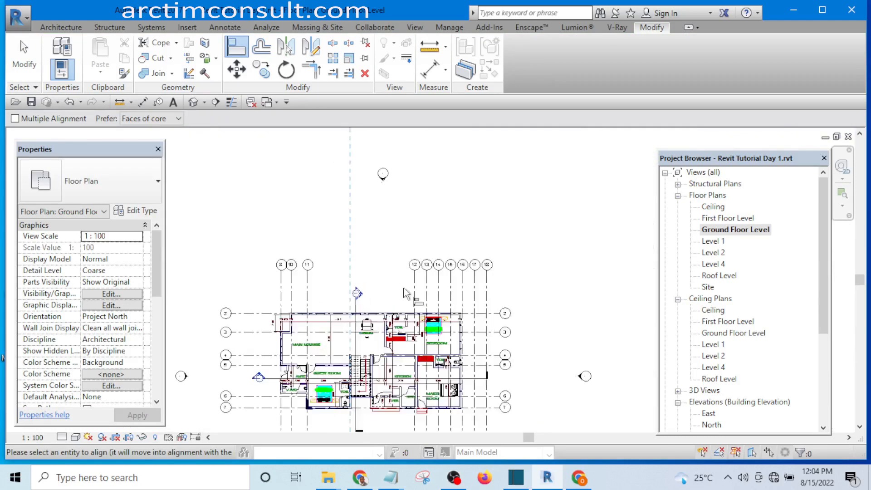
scroll(405, 288, up, 1)
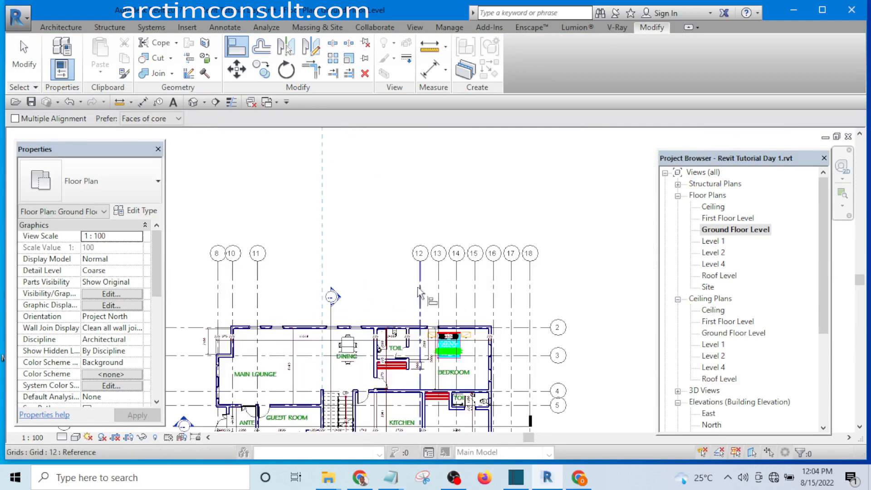
click(418, 288)
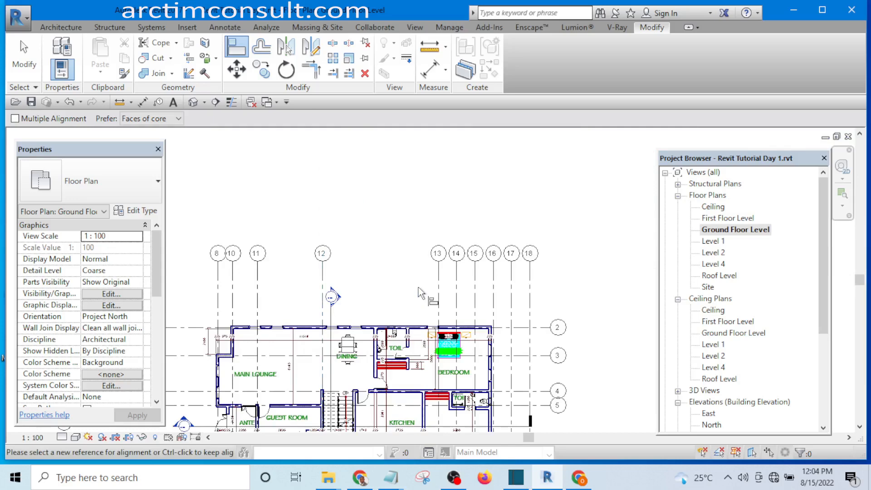
- Align grid lines 13 to 16 with the staircase's kitchen-side wall, the toilet's dining-side wall, the kitchen–maid's room wall and the bedroom's outer wall
scroll(377, 354, up, 5)
scroll(347, 310, down, 5)
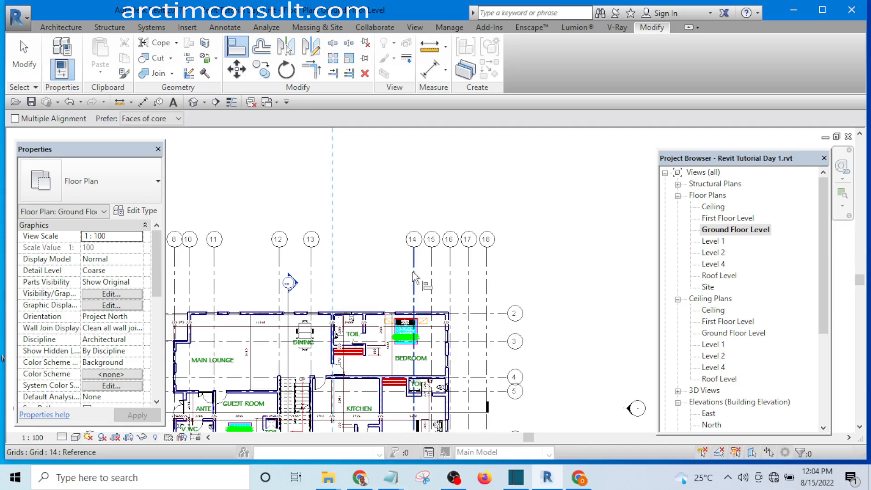
click(414, 274)
middle_drag(414, 275, 398, 225)
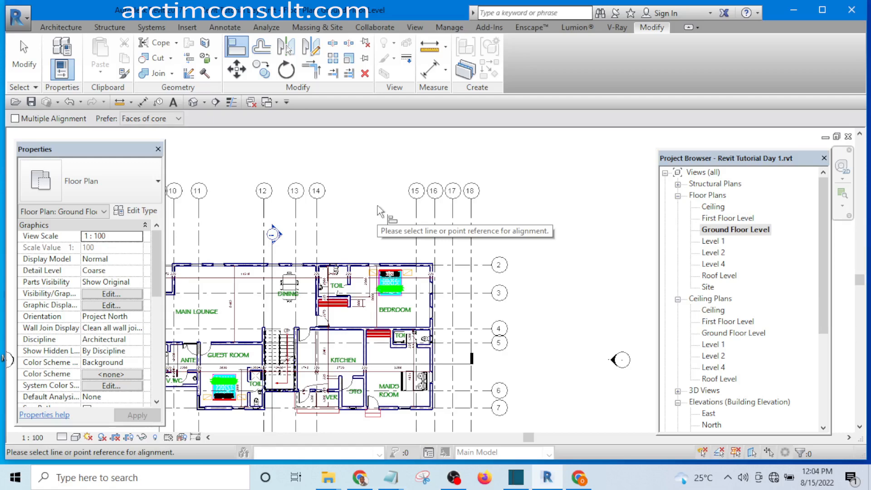
key(Escape)
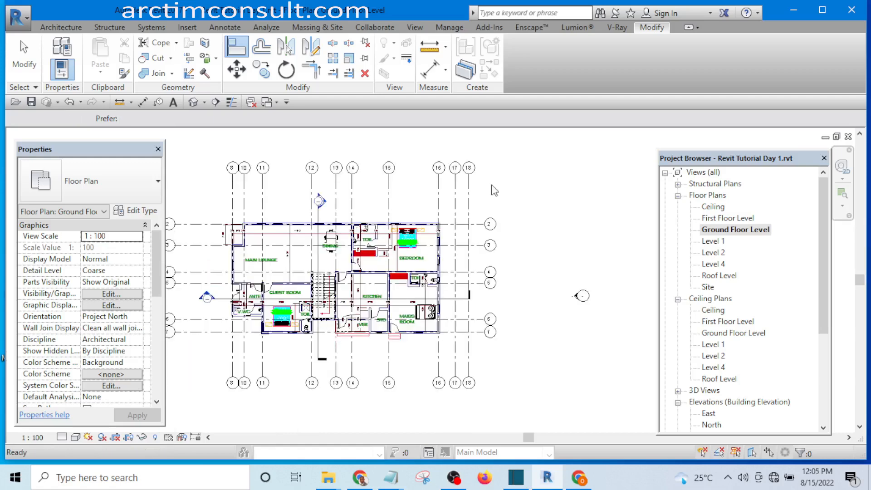
- Delete the surplus grid lines 17 and 18 beyond the bedroom's outer wall
scroll(488, 190, up, 3)
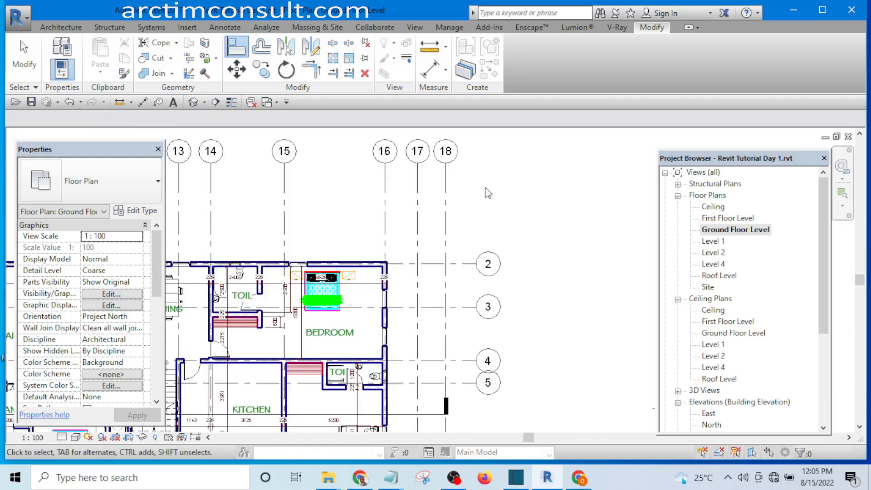
drag(497, 171, 410, 215)
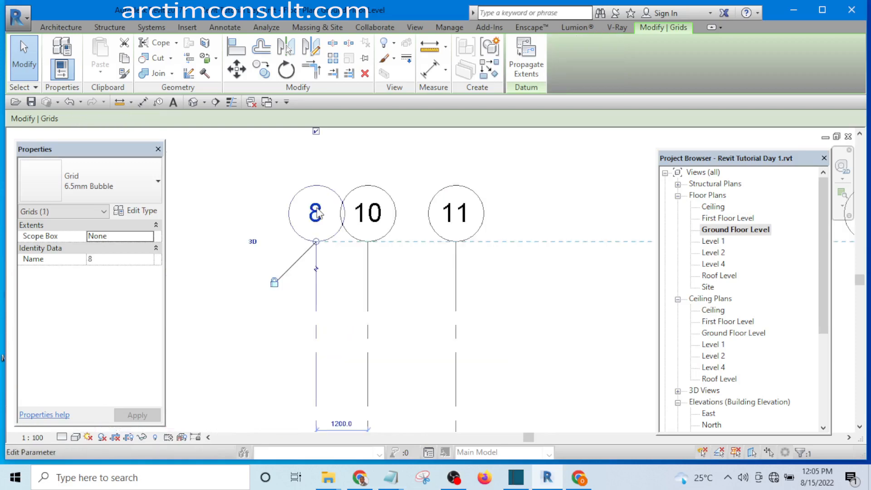
- Rename the vertical grid lines A to H from left to right and renumber the horizontal grid lines 1 to 6 from the top
click(316, 212)
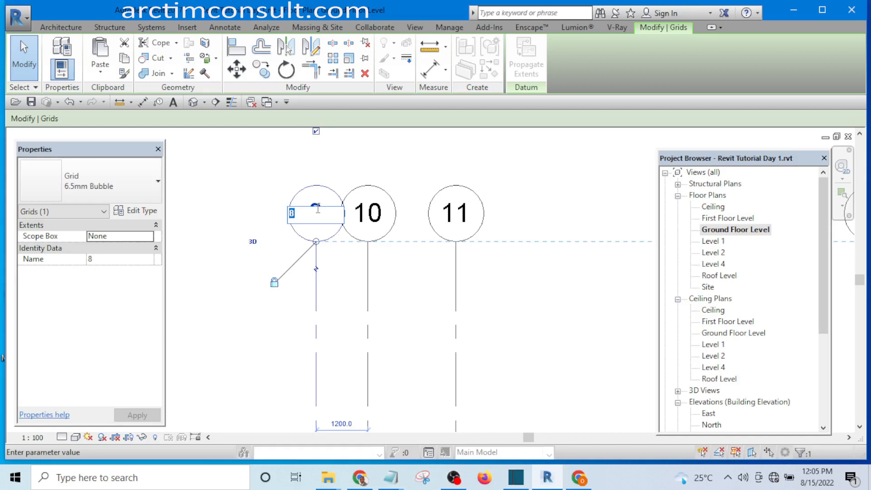
click(456, 212)
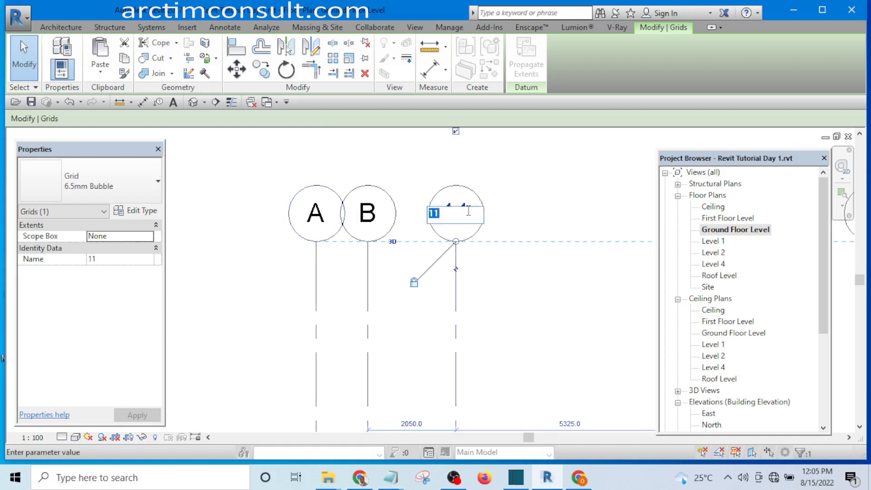
text(C)
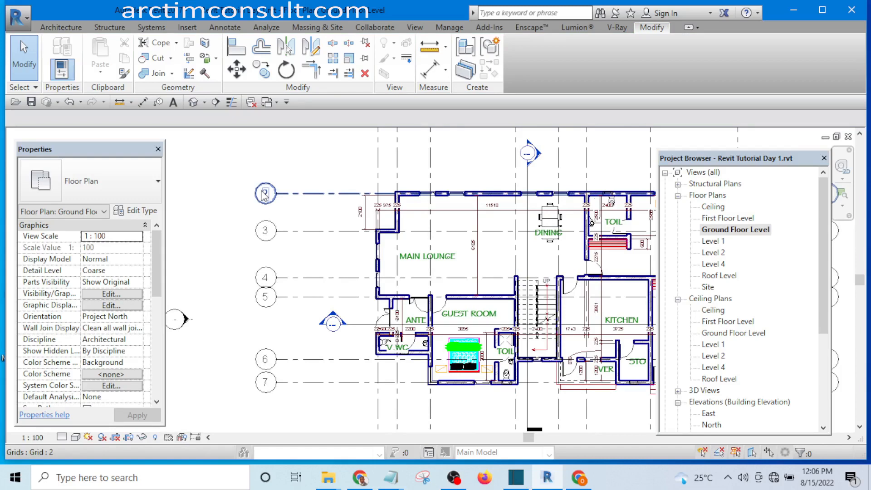
double_click(264, 313)
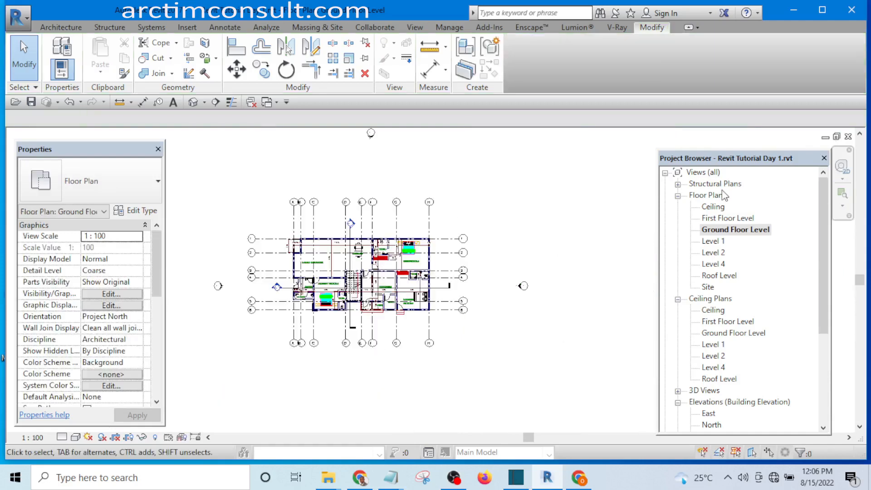
- Open the First Floor Level floor plan and examine how the grid lines fall on its walls
double_click(726, 218)
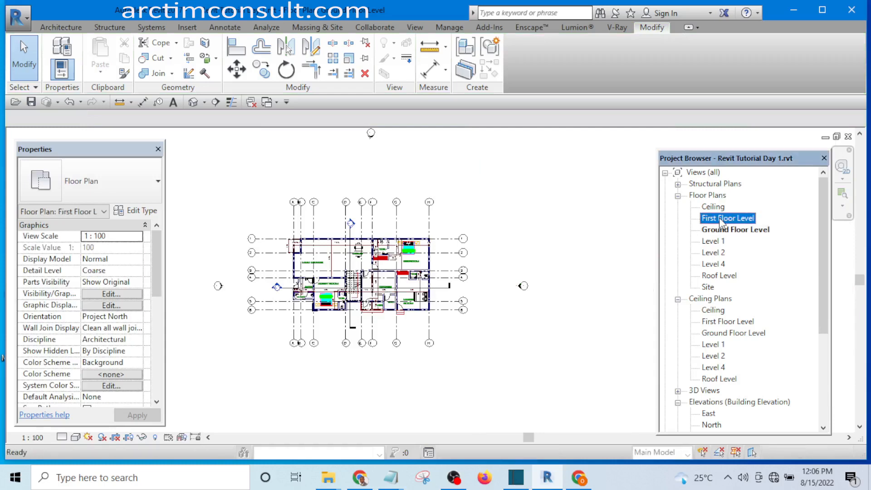
scroll(330, 245, up, 8)
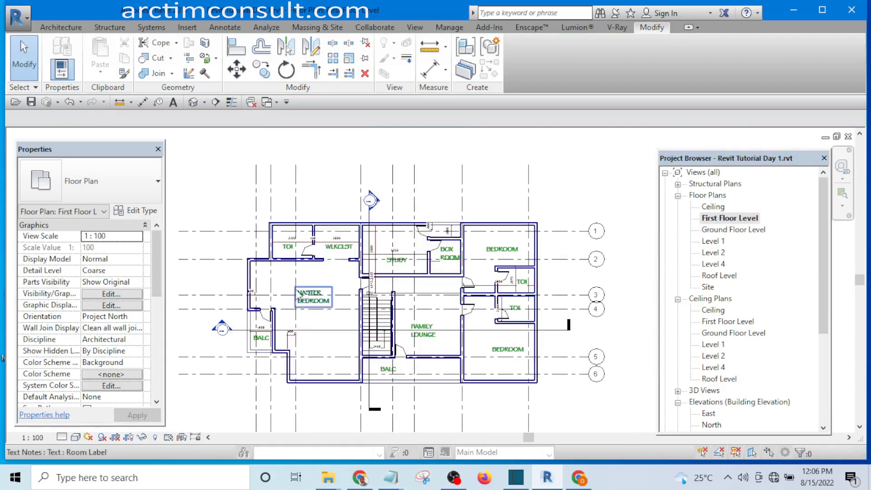
scroll(268, 211, down, 2)
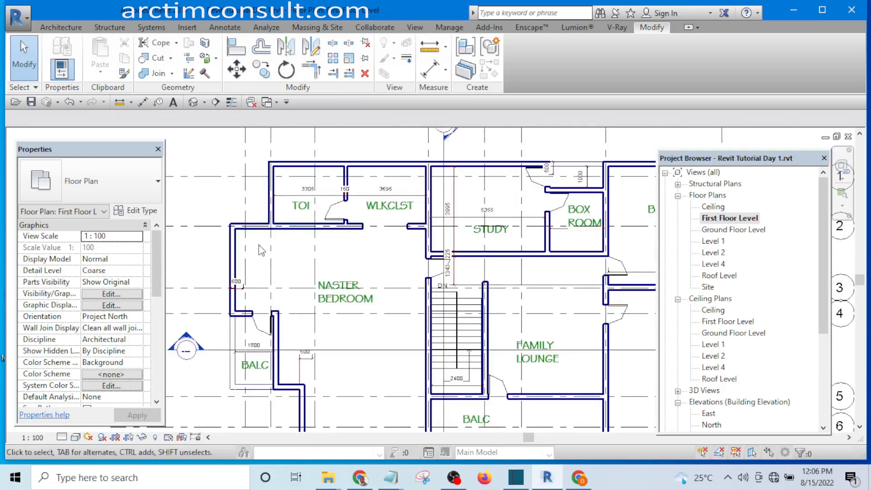
- Examine how the grid lines meet the master bedroom, study, bedroom, family lounge and balcony walls on the first floor
middle_drag(295, 331, 282, 296)
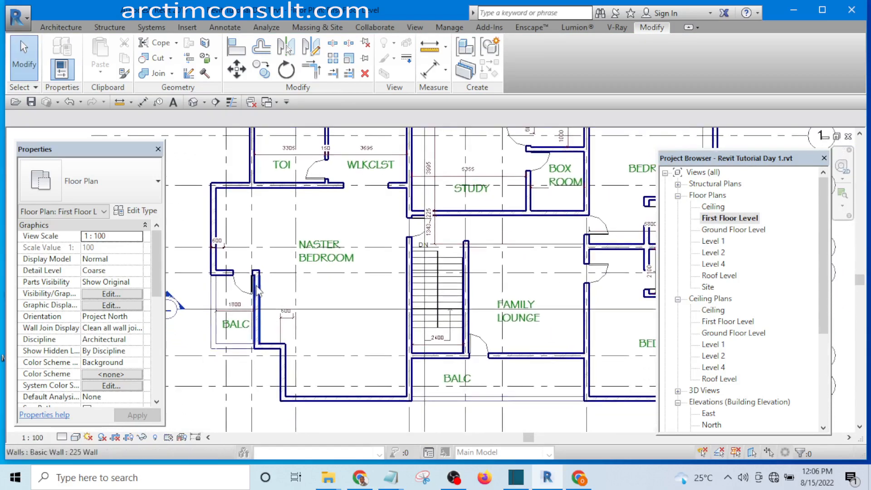
scroll(255, 280, up, 2)
scroll(257, 281, down, 5)
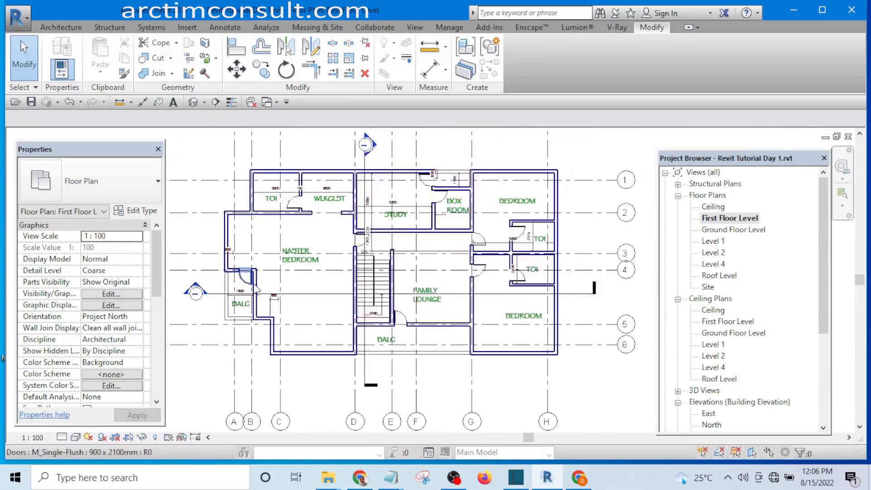
scroll(263, 288, up, 4)
middle_drag(268, 293, 214, 179)
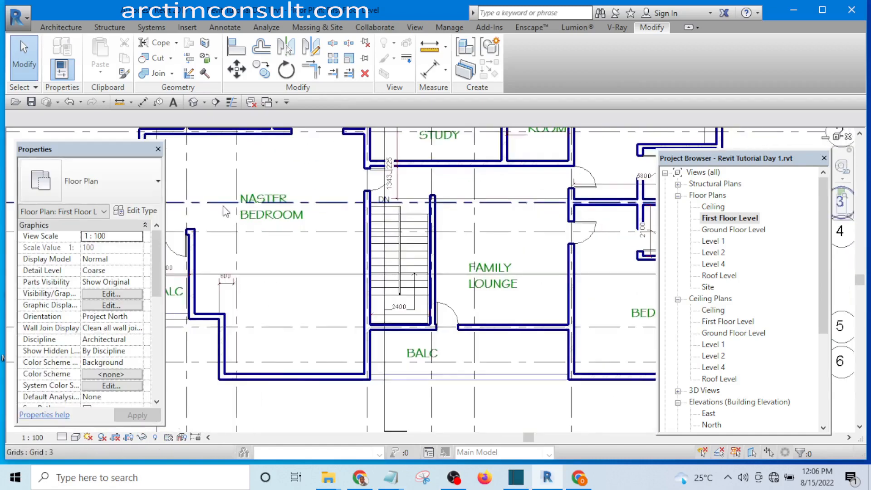
scroll(282, 293, down, 3)
scroll(294, 233, up, 1)
scroll(297, 233, up, 1)
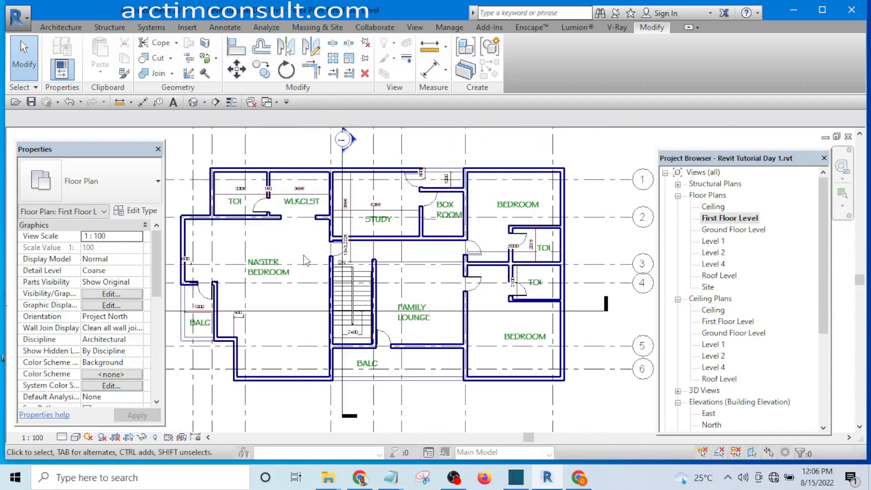
middle_drag(435, 283, 379, 289)
scroll(530, 209, up, 1)
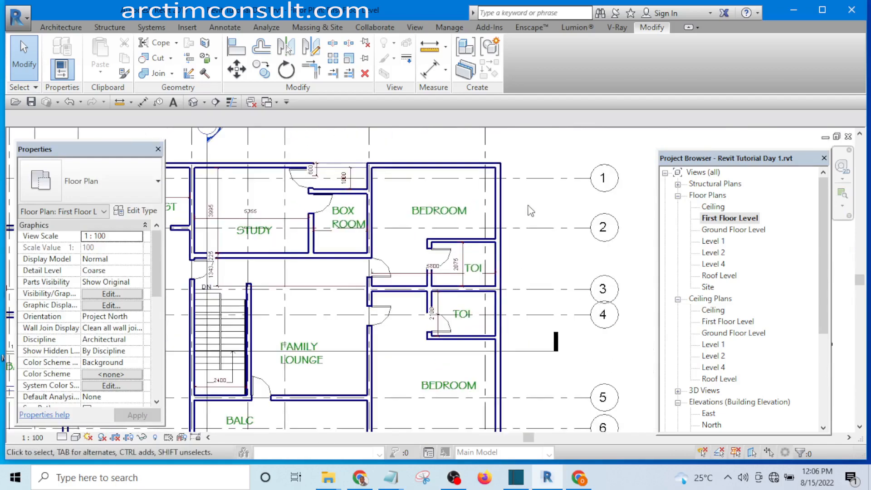
middle_drag(384, 245, 479, 267)
scroll(457, 263, down, 2)
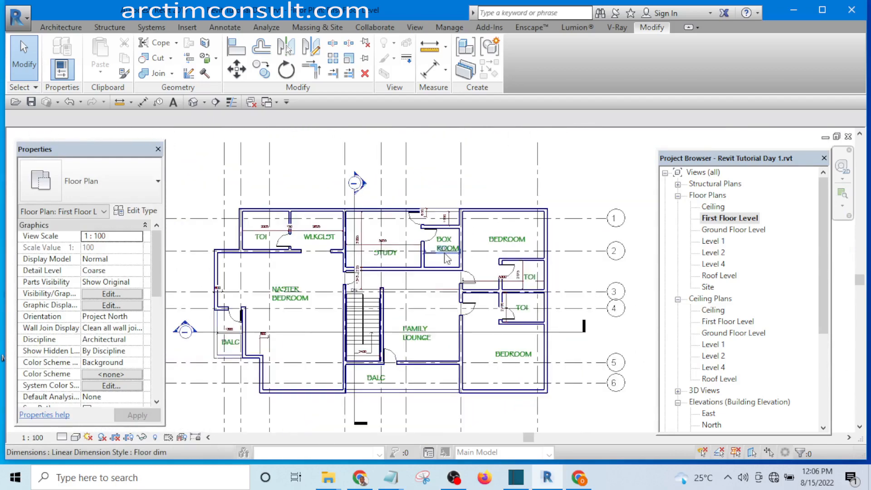
scroll(406, 383, up, 3)
scroll(406, 382, up, 1)
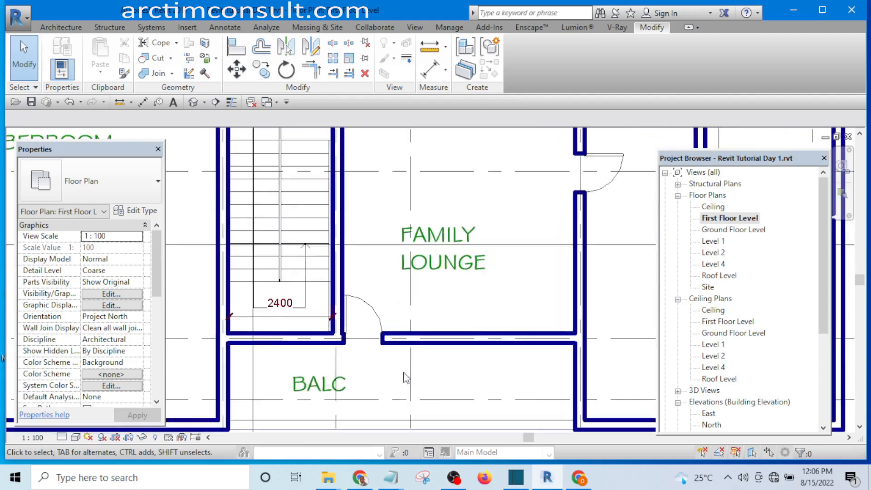
scroll(426, 303, down, 3)
scroll(257, 261, up, 3)
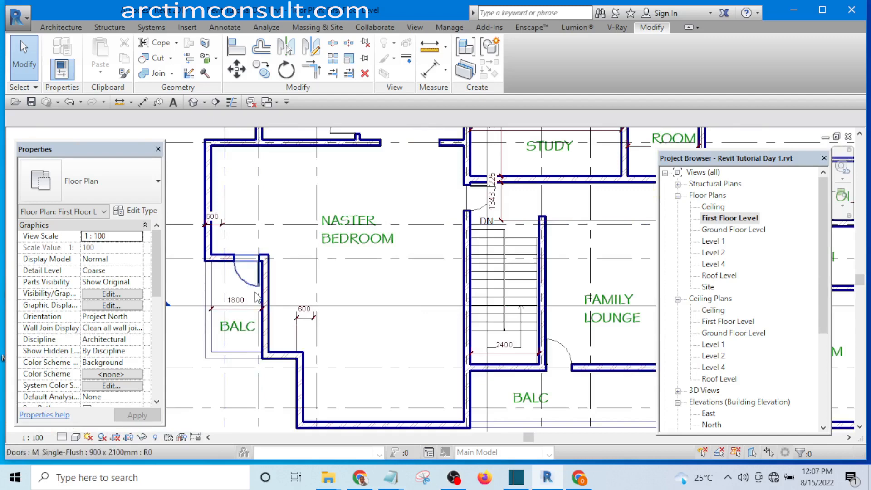
- Align the centreline of the master bedroom's balcony-side wall with grid line B
middle_drag(255, 293, 262, 311)
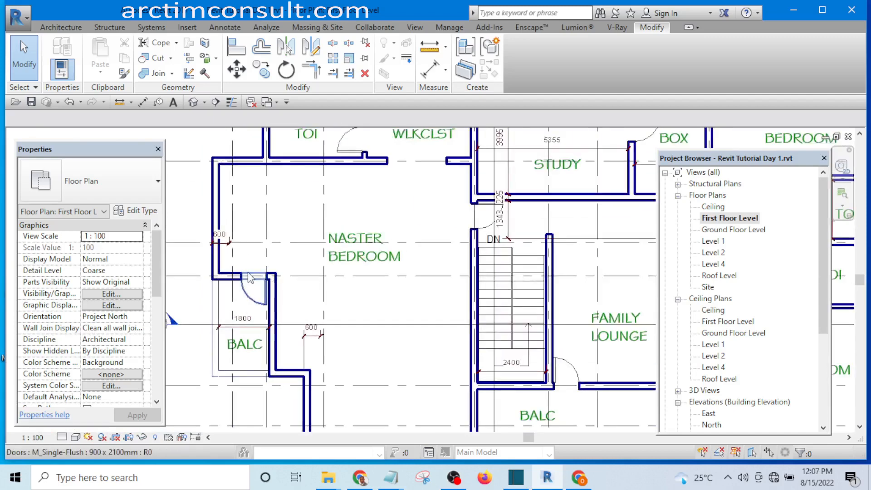
click(247, 272)
scroll(248, 272, up, 3)
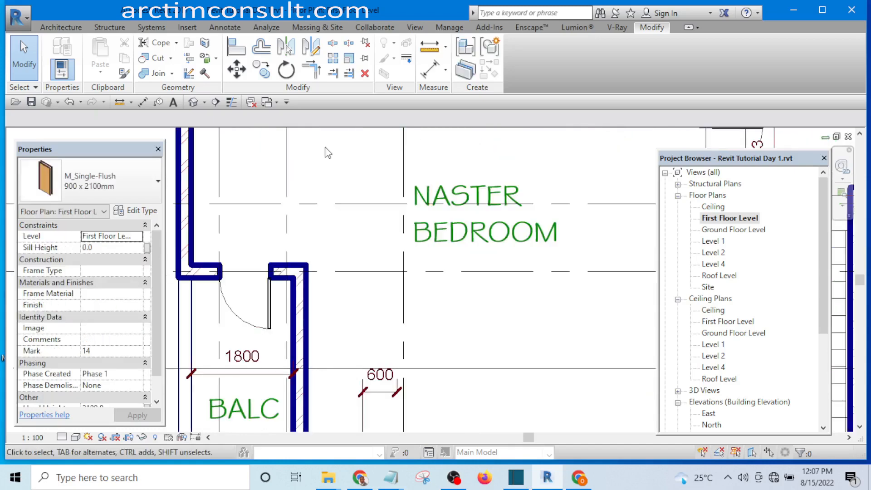
key(a)
key(l)
scroll(300, 325, up, 2)
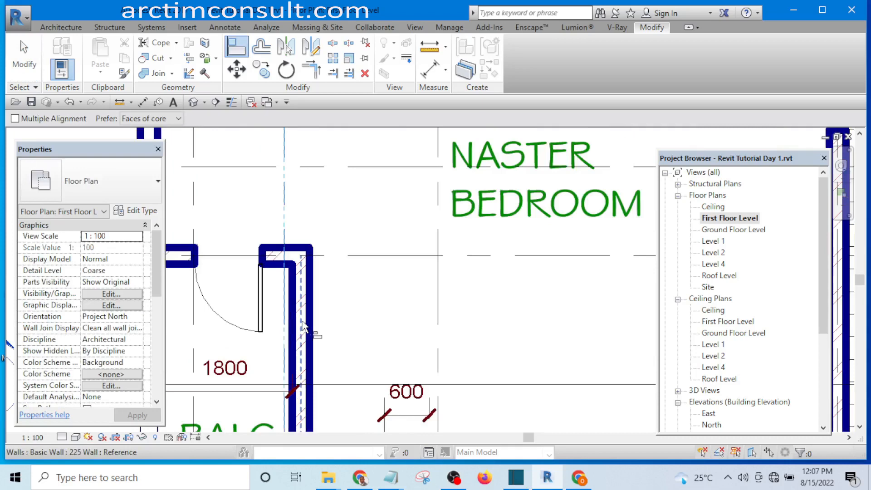
key(Escape)
scroll(294, 247, down, 4)
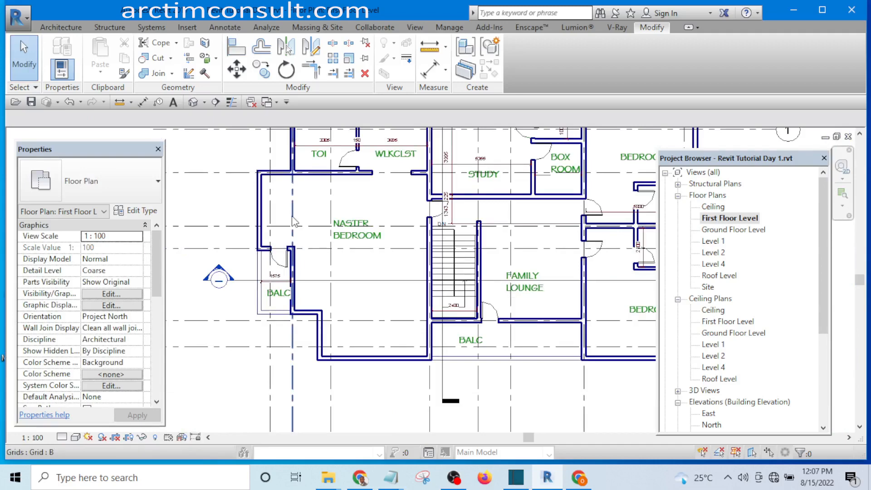
- Check the outer master bedroom and lounge balcony walls against the grid, and return to the Ground Floor Level floor plan
scroll(323, 335, up, 1)
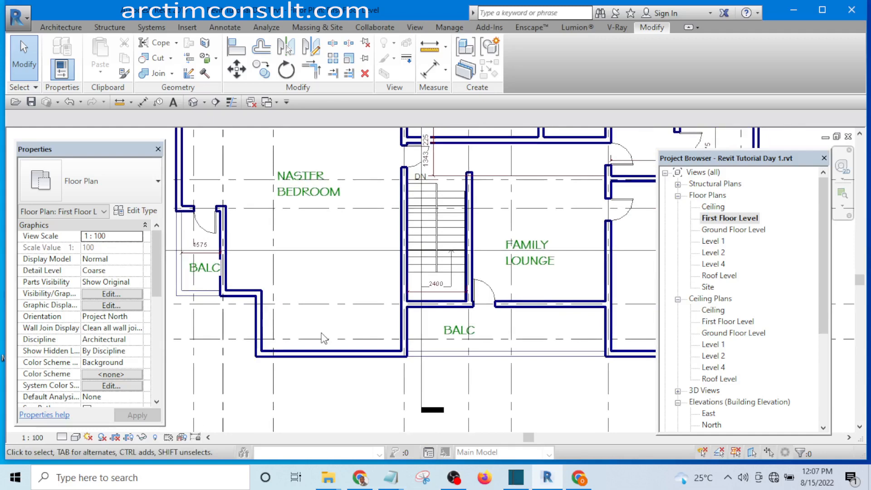
scroll(323, 339, up, 1)
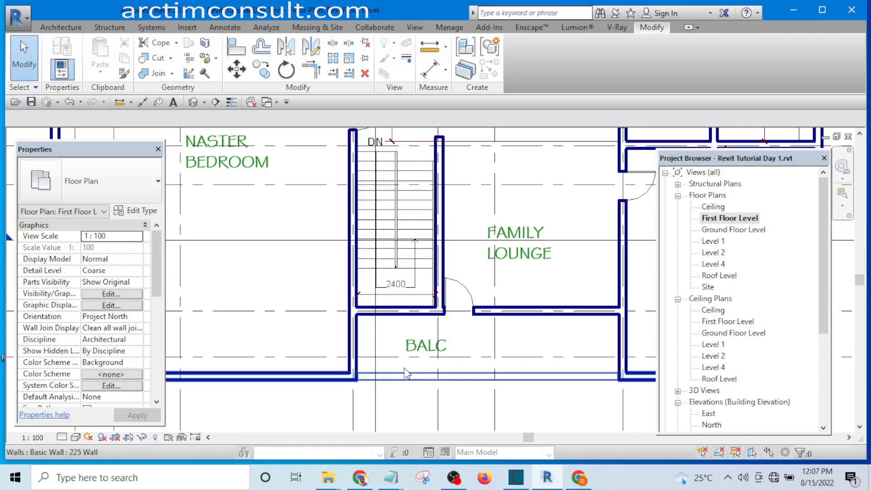
scroll(408, 373, up, 3)
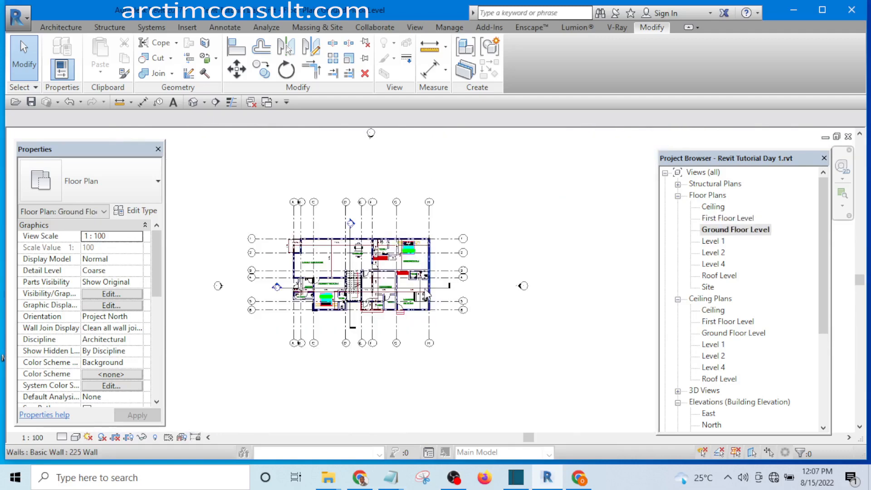
- Try to dimension the stairwell's clear width between its toilet-side and kitchen-side walls
scroll(353, 301, up, 1)
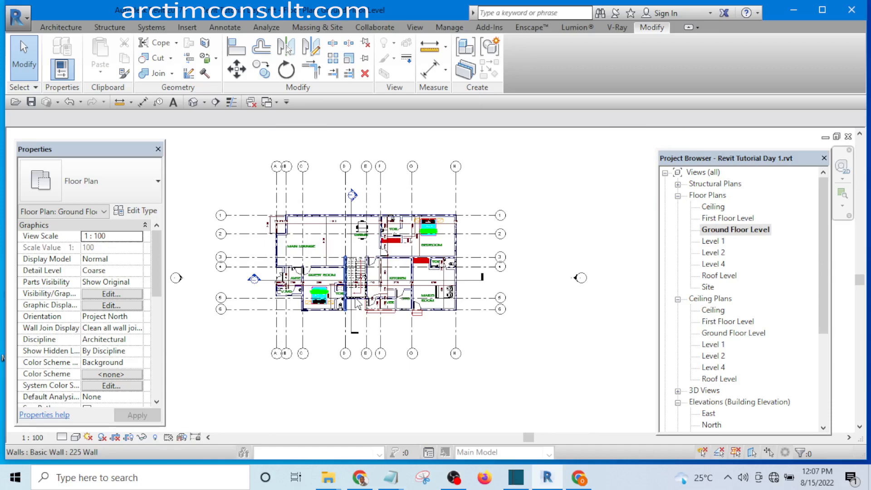
key(d)
key(i)
scroll(356, 302, up, 10)
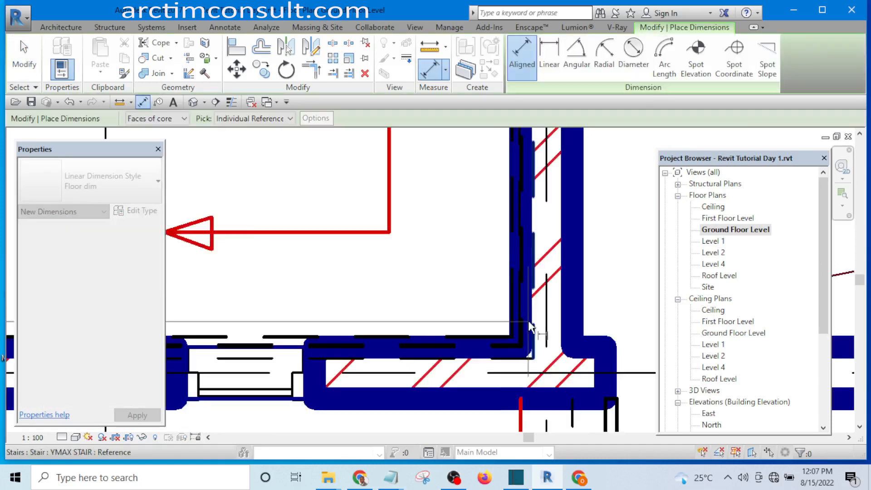
scroll(499, 299, down, 3)
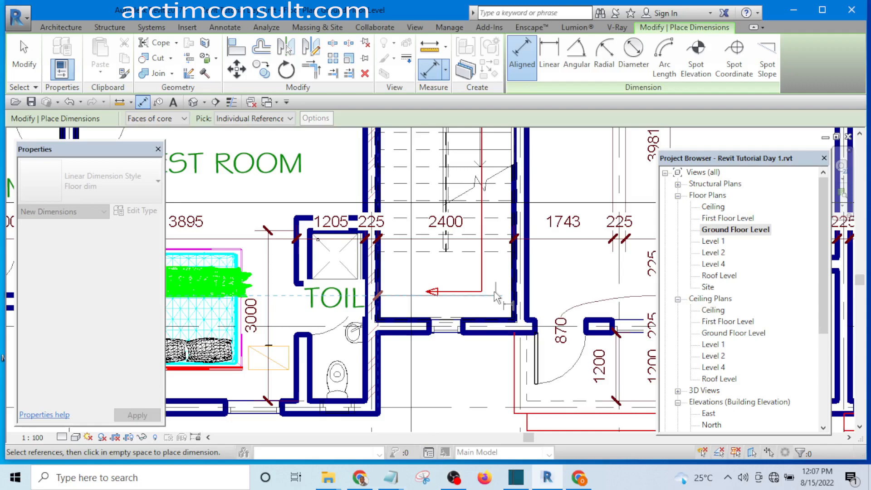
- Examine at close range how the thick wall outlines and the stair edges overlap around the ground-floor stairwell
scroll(494, 291, up, 2)
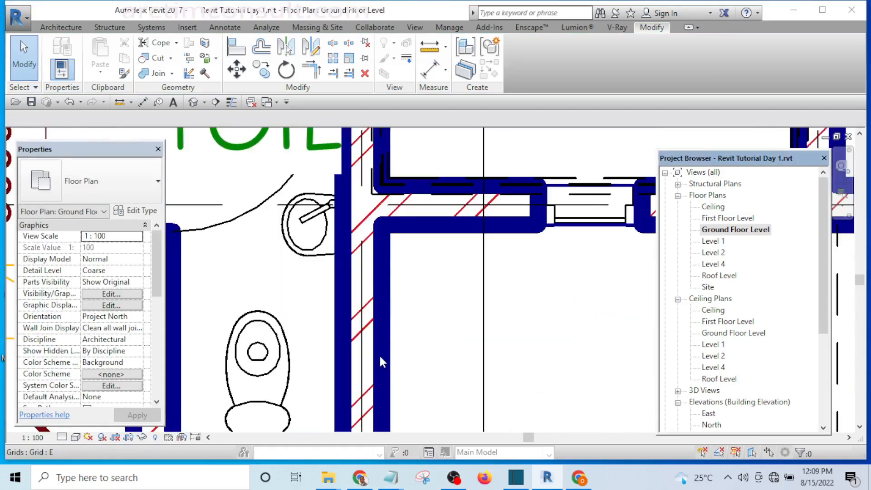
scroll(380, 349, down, 4)
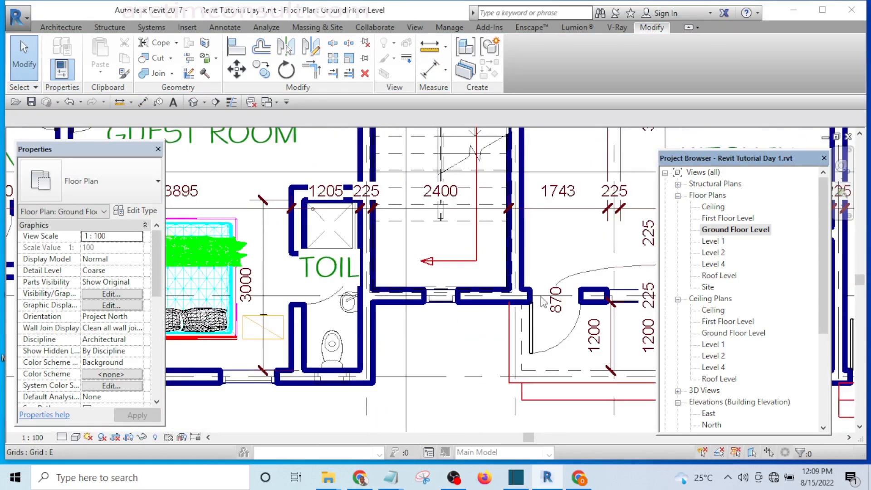
scroll(532, 243, up, 1)
scroll(504, 277, up, 5)
scroll(492, 318, down, 3)
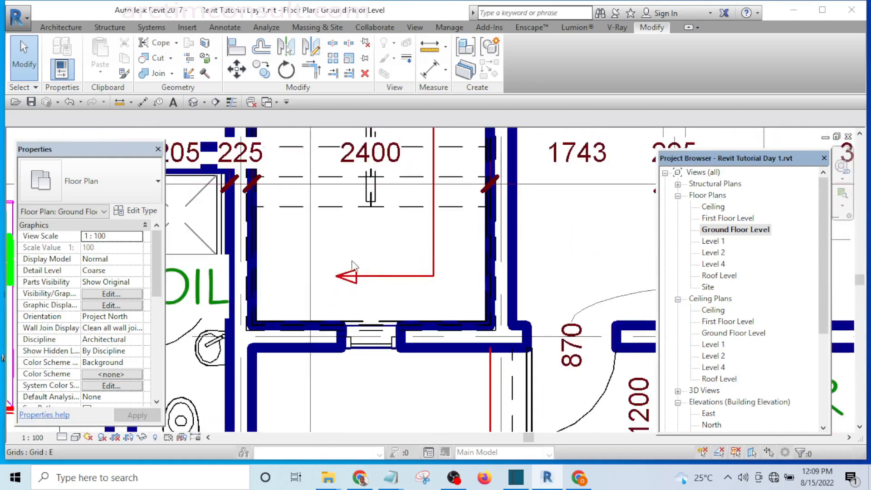
scroll(489, 309, up, 3)
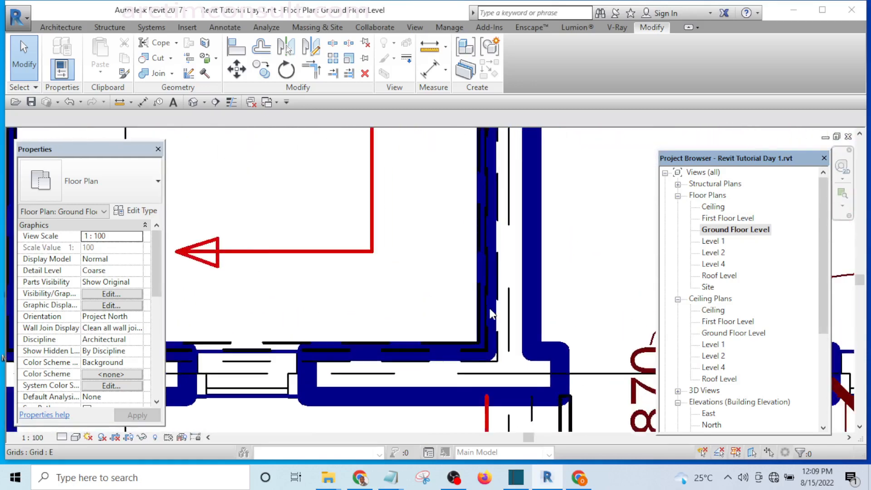
scroll(493, 303, down, 4)
scroll(495, 291, down, 2)
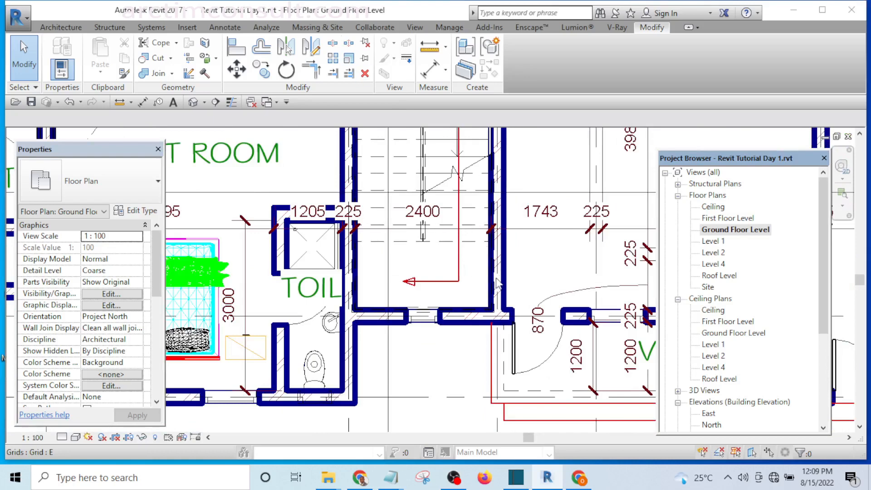
scroll(494, 289, up, 2)
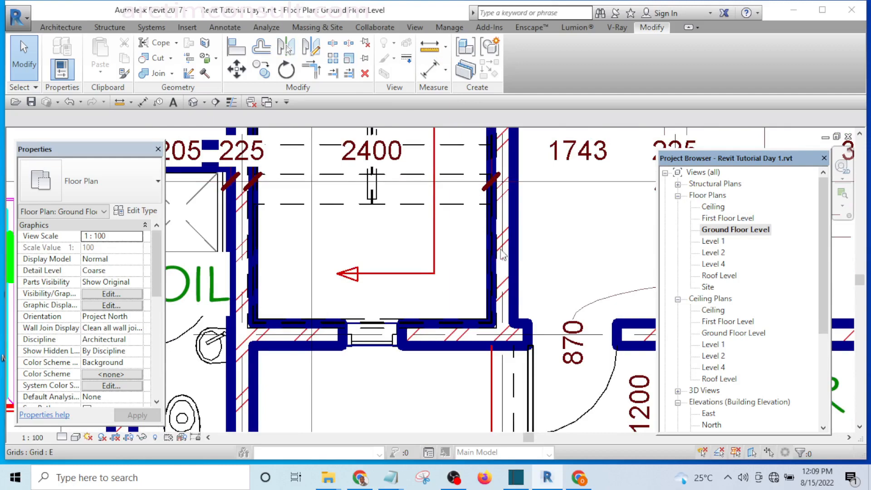
scroll(513, 267, down, 2)
scroll(514, 268, down, 1)
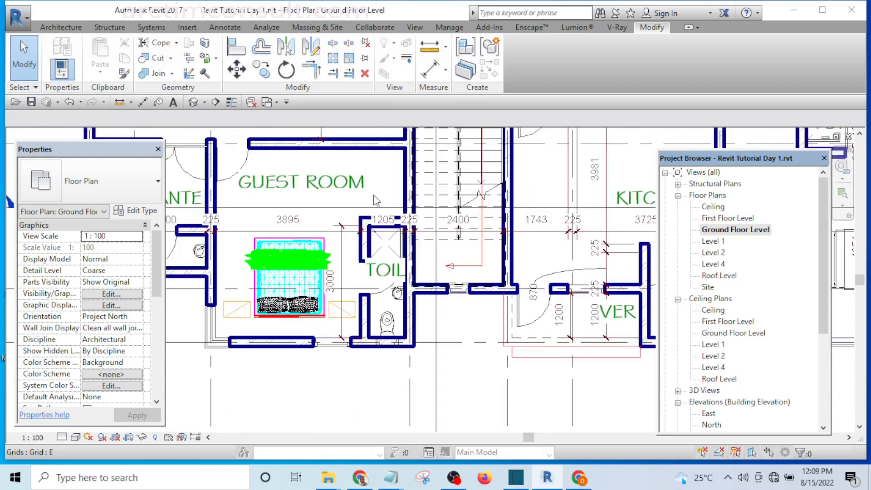
- Turn on thin line display and try to dimension the stairwell between its toilet-side and kitchen-side wall faces
click(232, 102)
scroll(509, 269, up, 3)
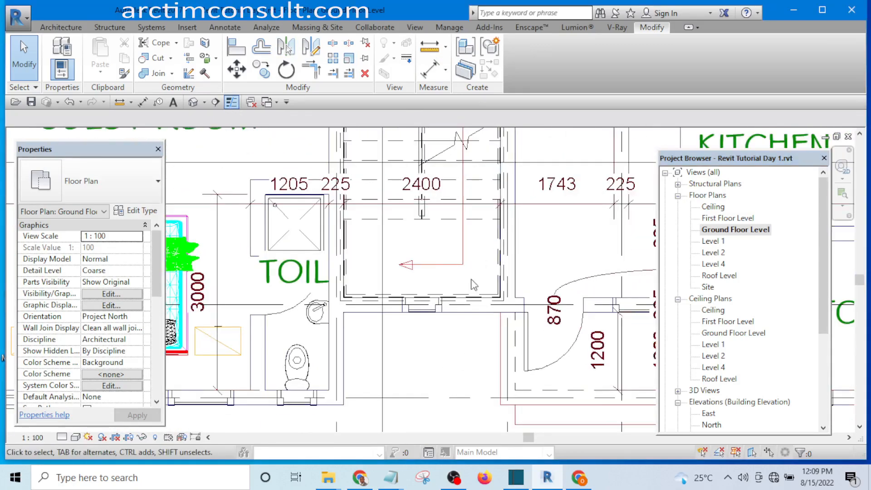
click(430, 68)
scroll(345, 326, up, 3)
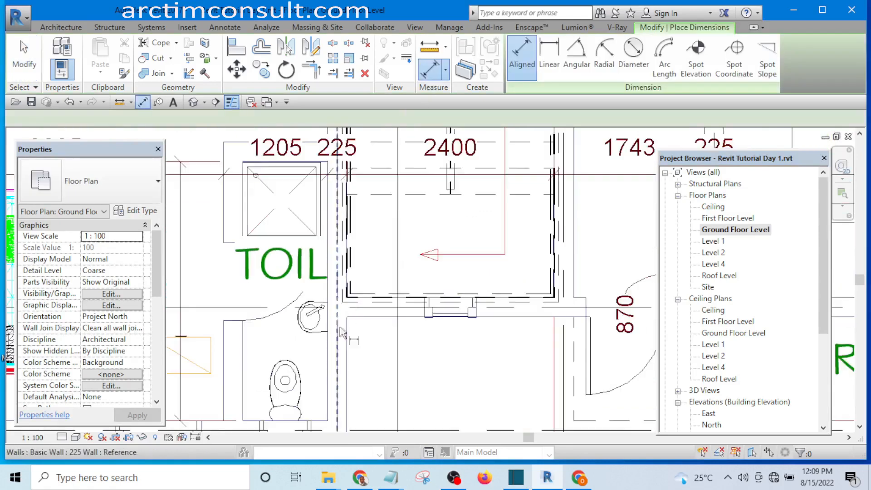
scroll(447, 285, down, 2)
scroll(529, 274, up, 2)
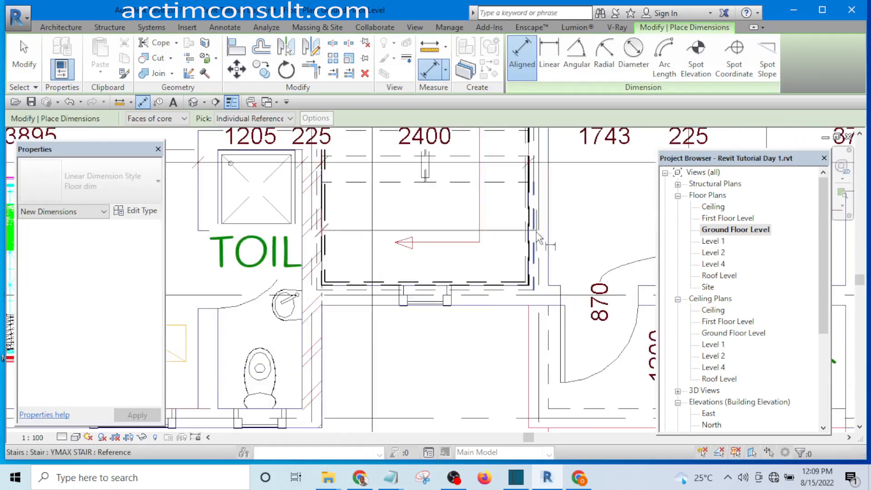
scroll(529, 274, up, 3)
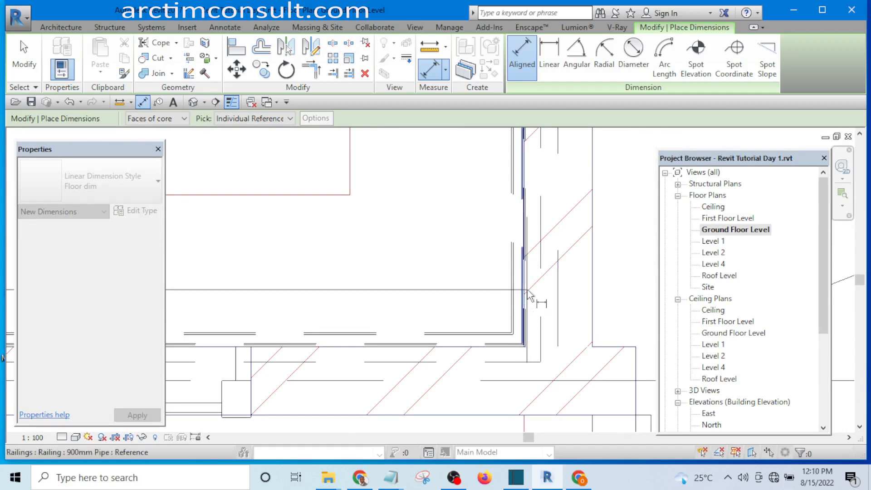
scroll(528, 295, down, 4)
key(Escape)
key(Escape)
- Turn off thin line display so the walls show their assigned line weights
scroll(483, 227, down, 3)
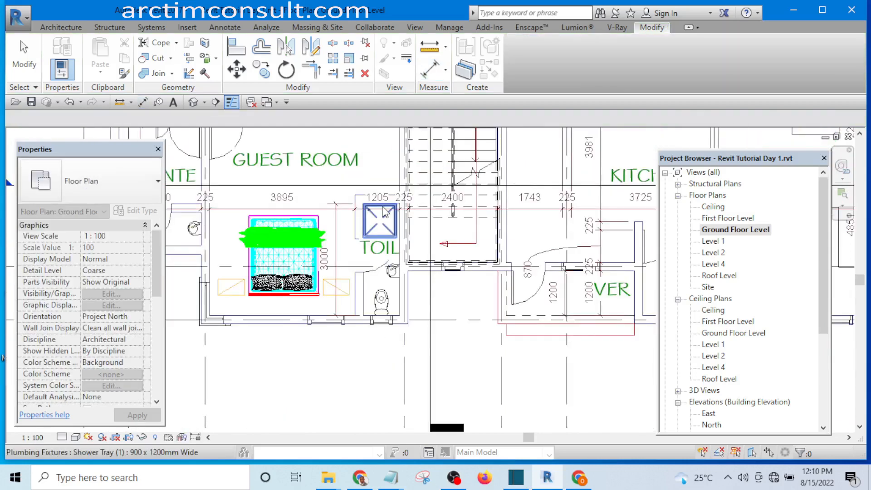
scroll(384, 211, up, 1)
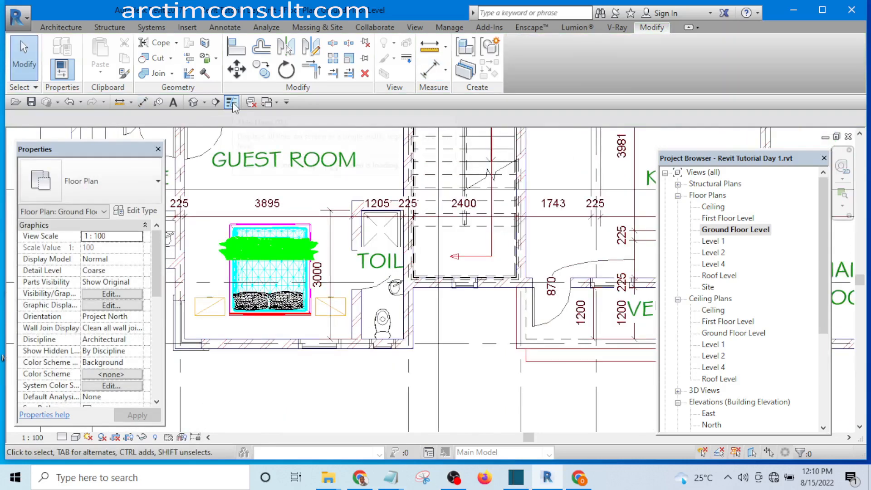
click(232, 102)
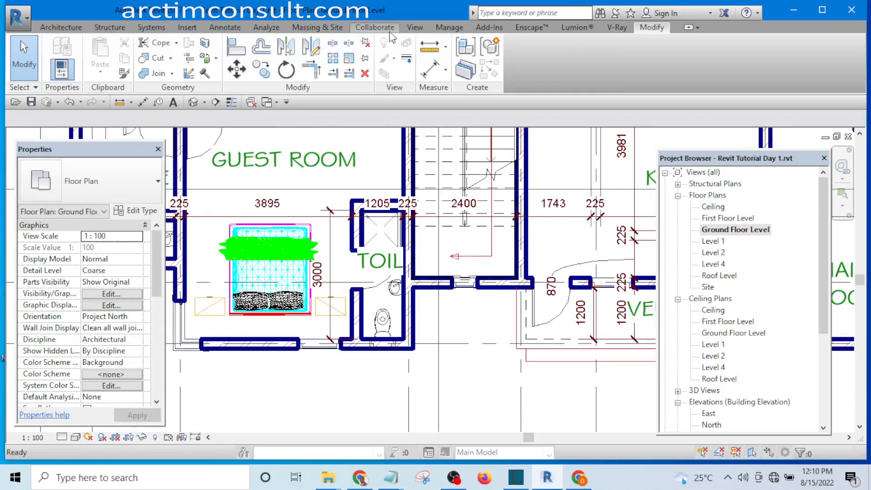
- Set the line colour of the Walls category to black in the project's Object Styles
click(415, 28)
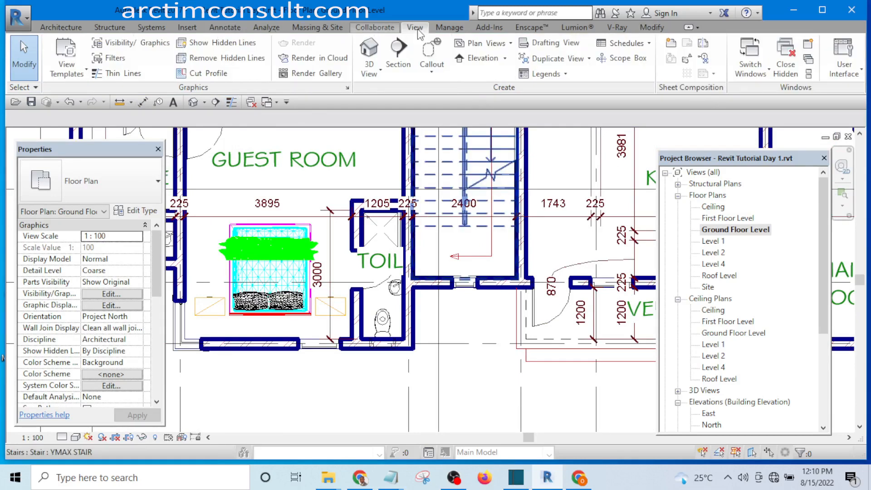
click(450, 28)
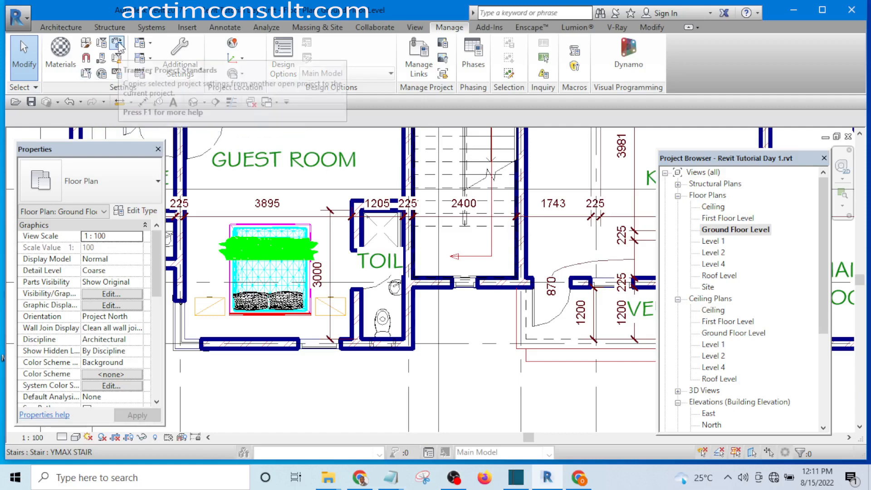
click(86, 43)
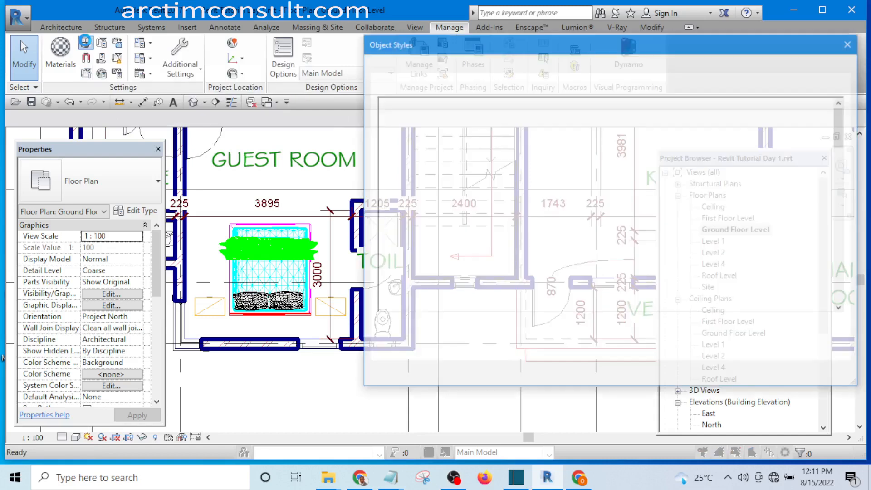
drag(505, 53, 316, 46)
drag(652, 120, 650, 290)
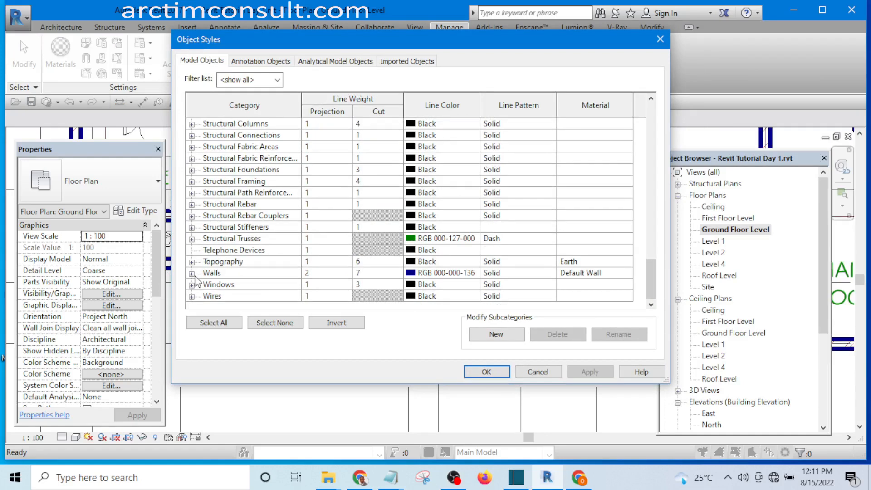
click(412, 275)
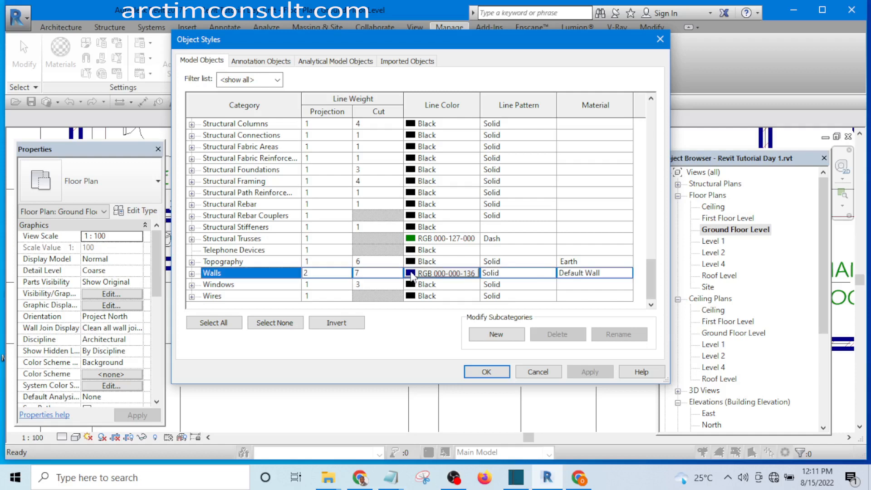
click(412, 275)
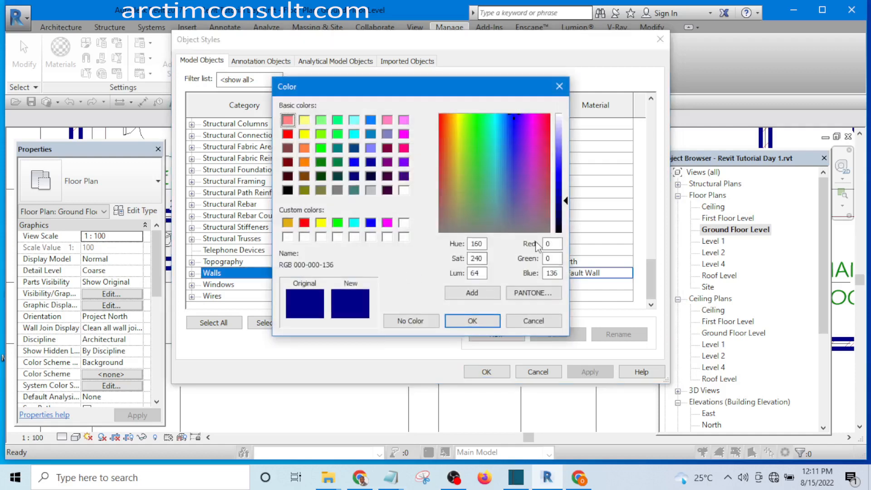
drag(566, 205, 569, 232)
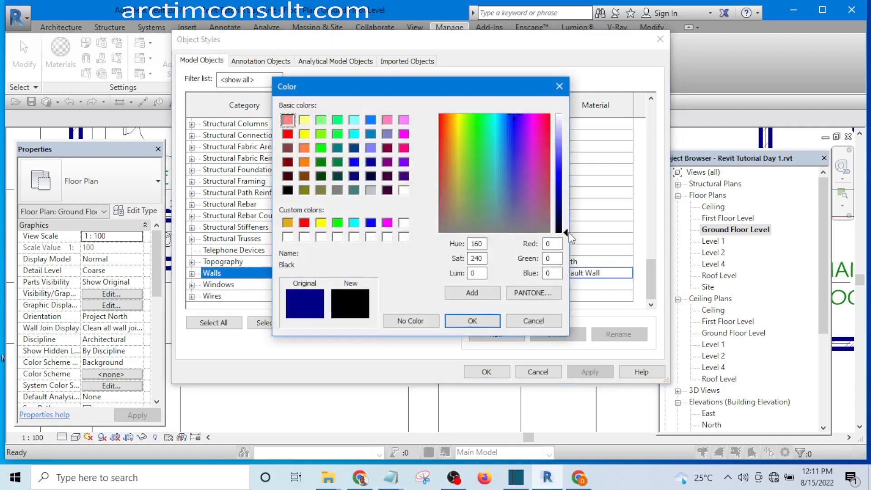
click(472, 321)
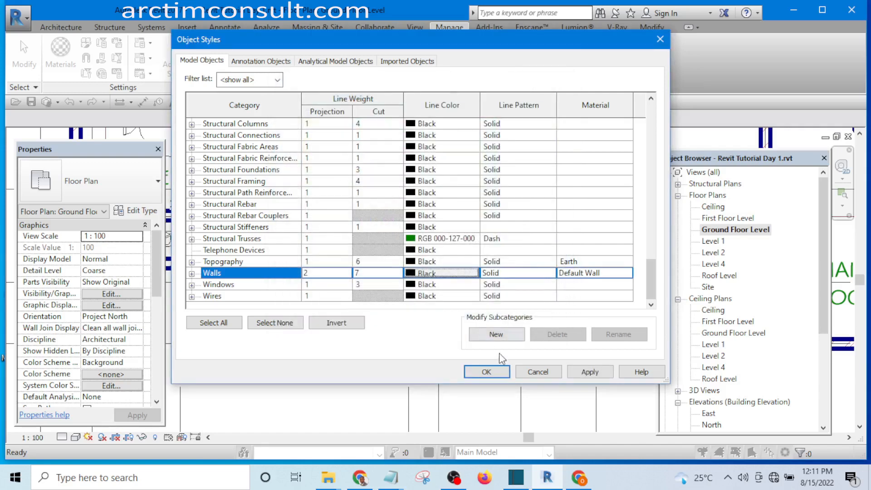
click(486, 372)
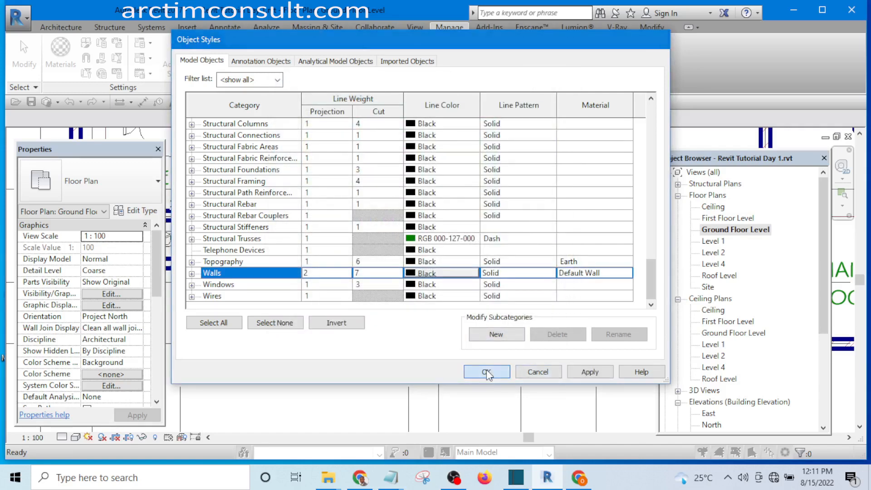
scroll(439, 327, up, 2)
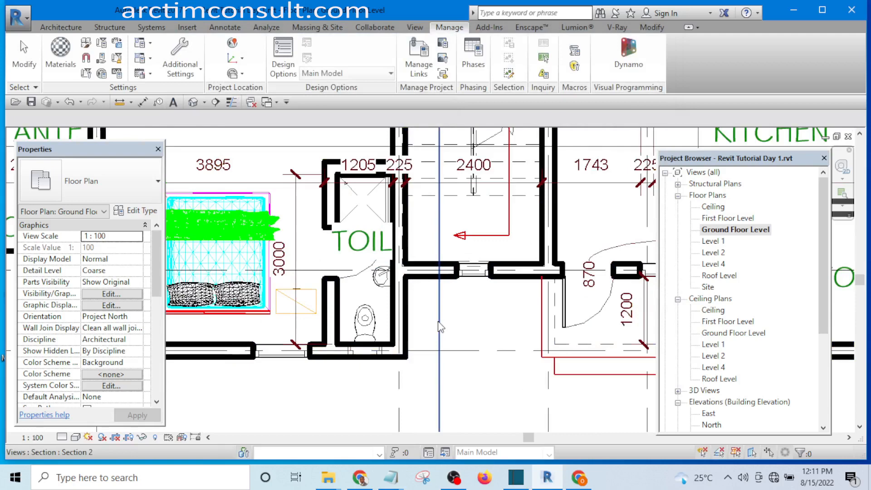
scroll(440, 327, down, 3)
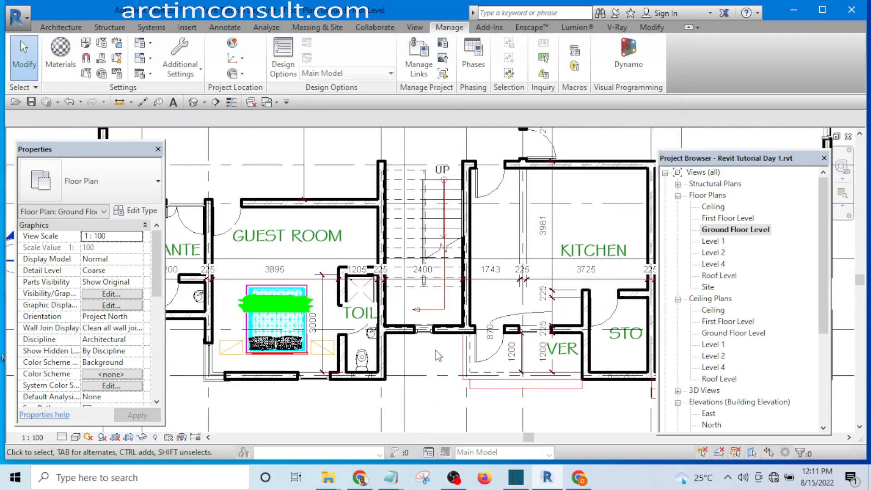
- Dimension the stairwell's clear width between its toilet-side and kitchen-side wall faces, placing the dimension just below the existing dimension string
key(d)
key(i)
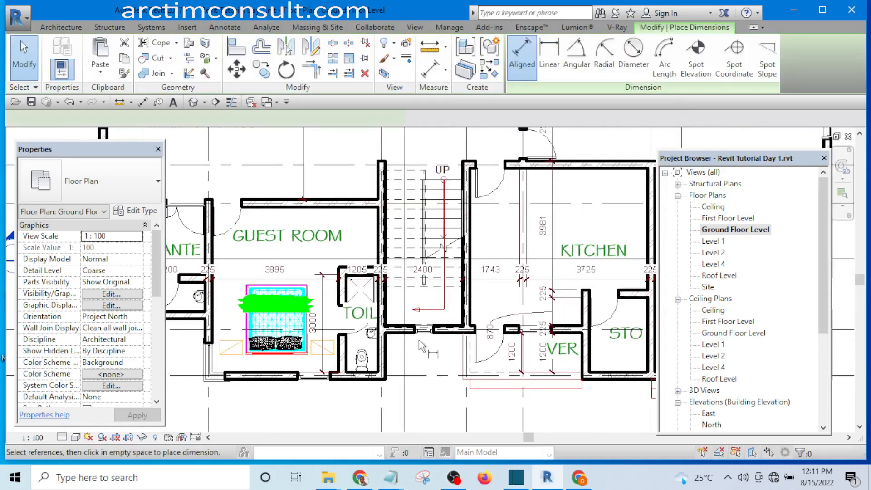
scroll(420, 343, up, 5)
scroll(355, 322, down, 4)
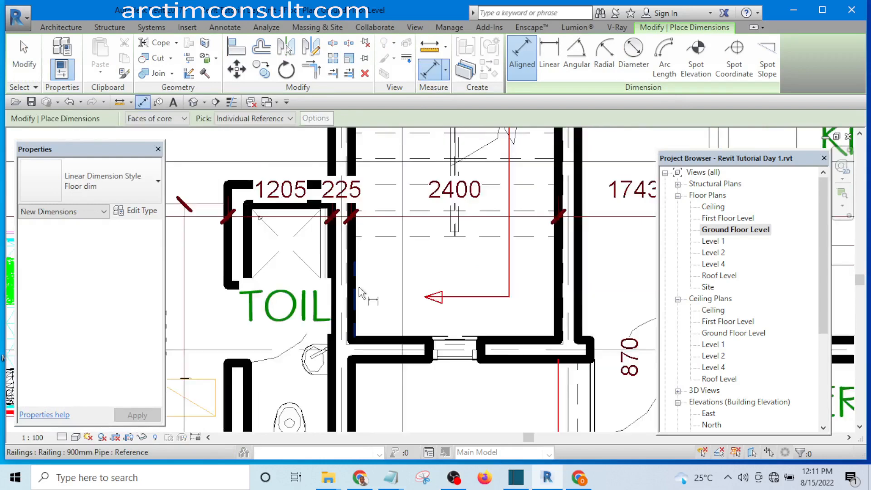
scroll(352, 314, up, 5)
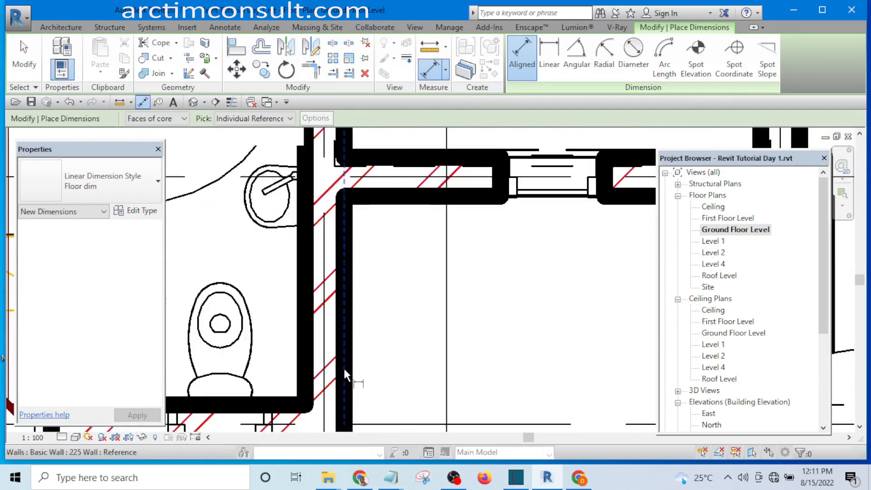
scroll(345, 371, down, 1)
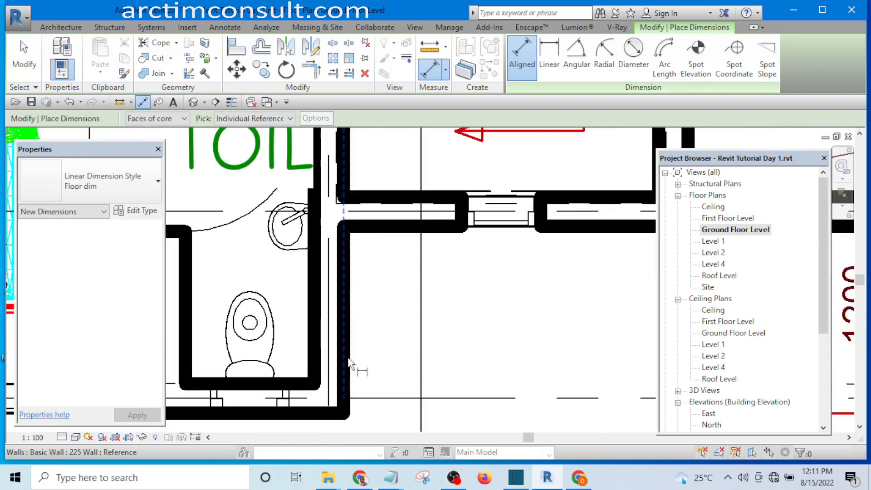
scroll(349, 362, down, 3)
scroll(401, 276, up, 1)
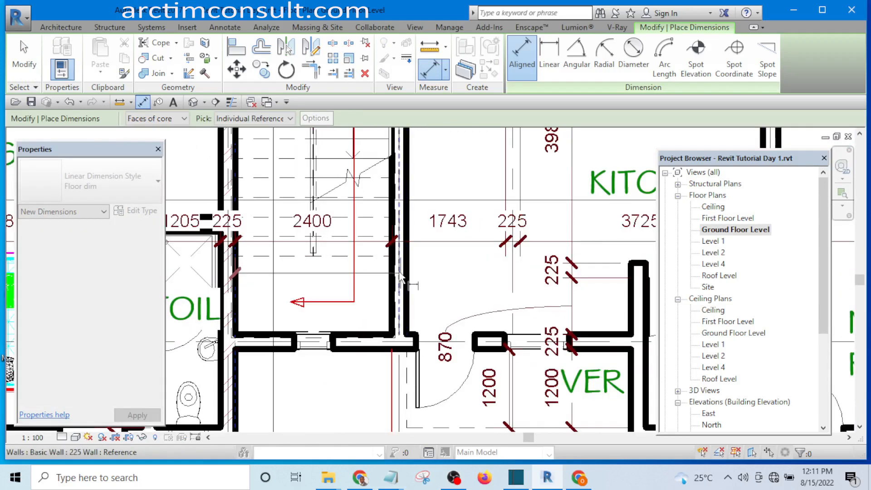
scroll(401, 276, up, 2)
scroll(398, 292, down, 1)
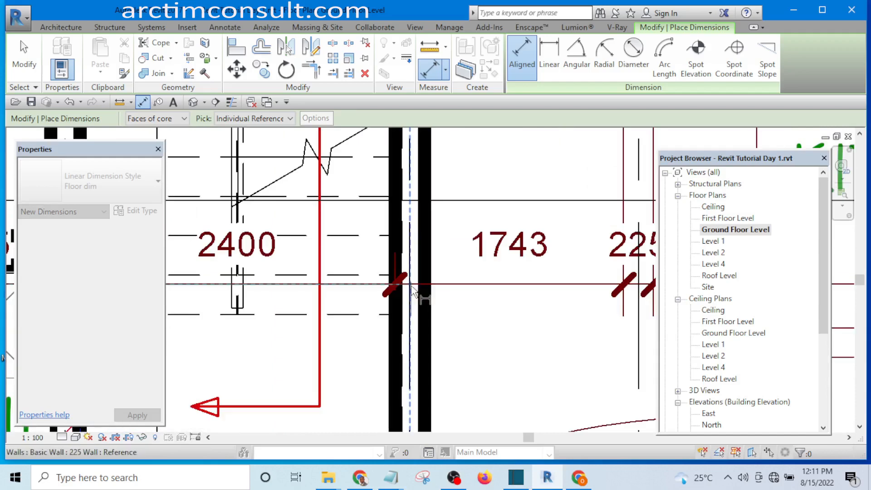
scroll(376, 262, up, 2)
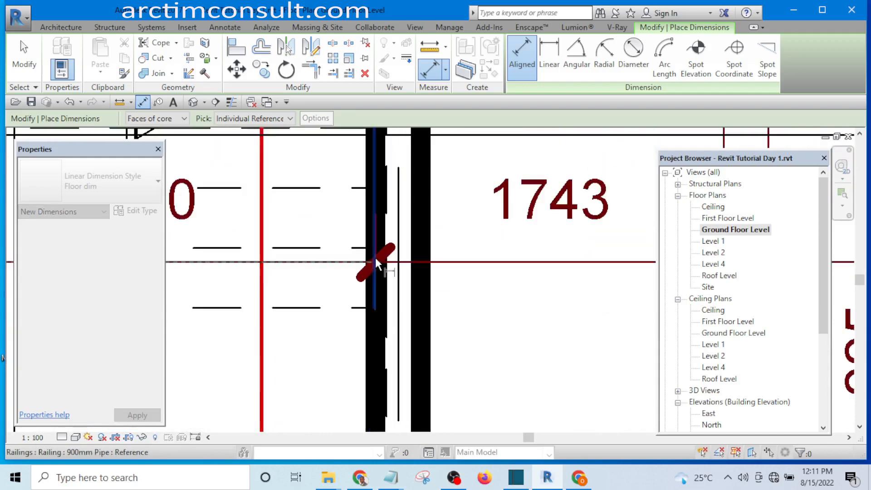
scroll(375, 258, down, 2)
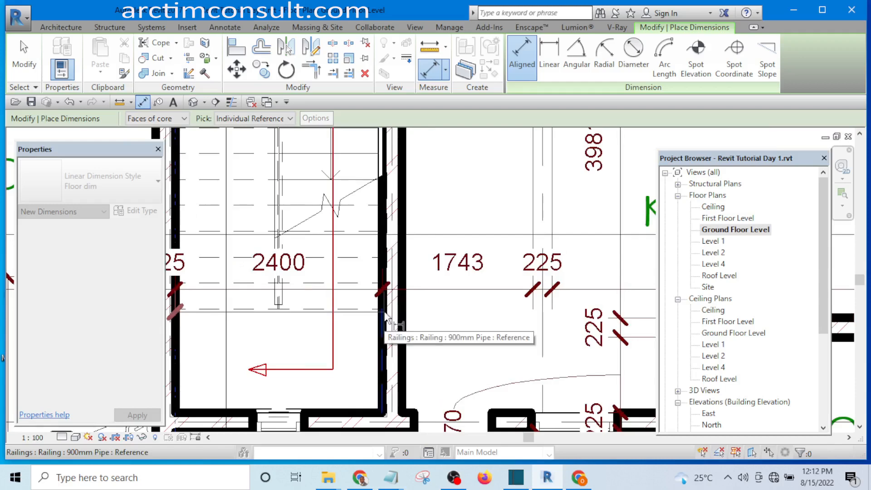
scroll(386, 316, up, 1)
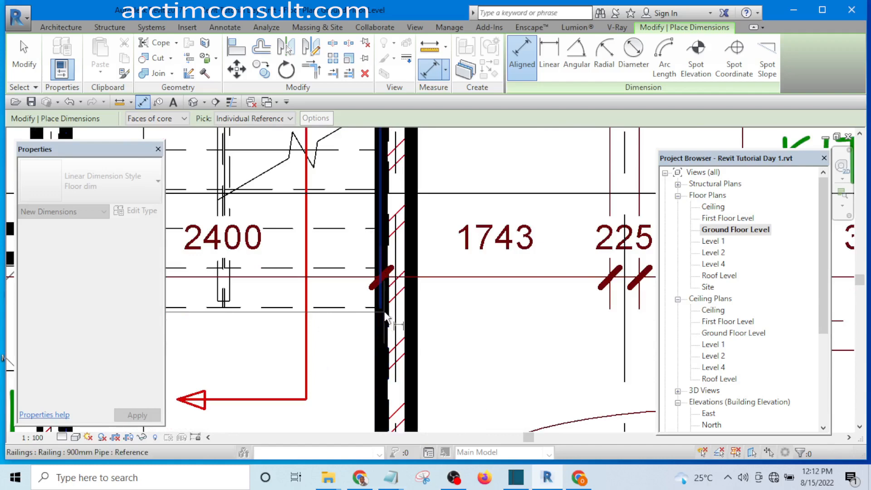
key(Tab)
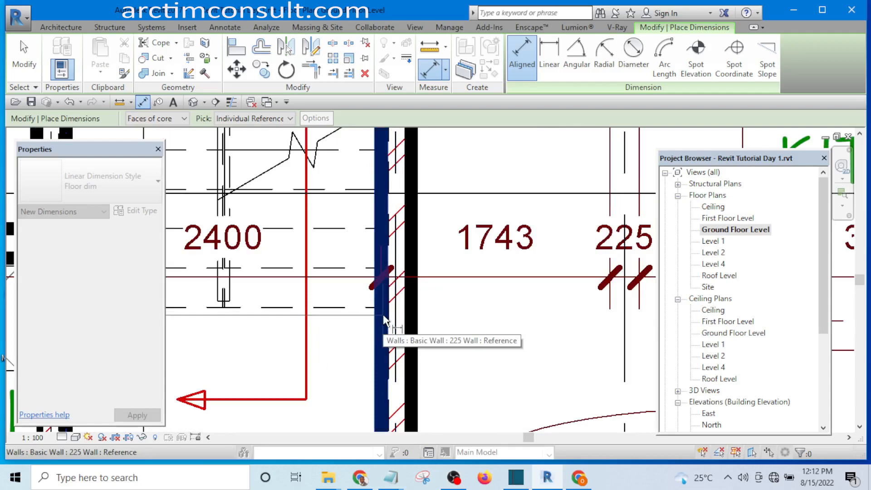
click(383, 320)
scroll(411, 304, down, 2)
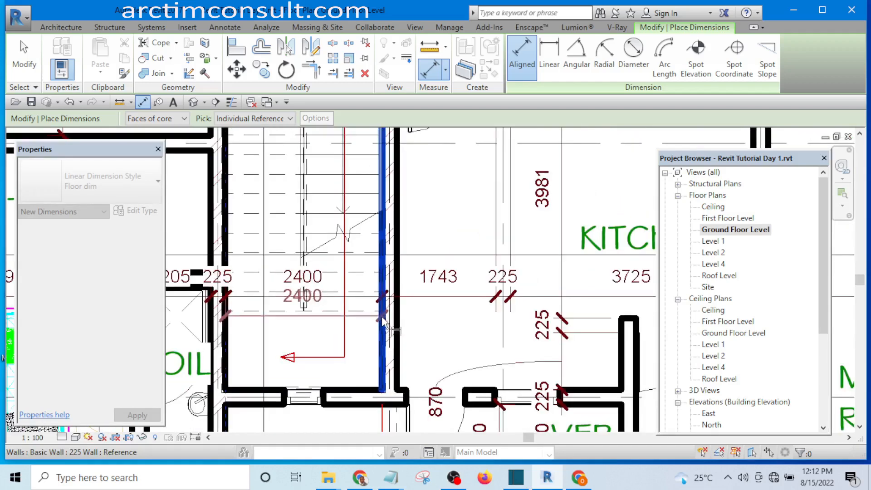
click(304, 345)
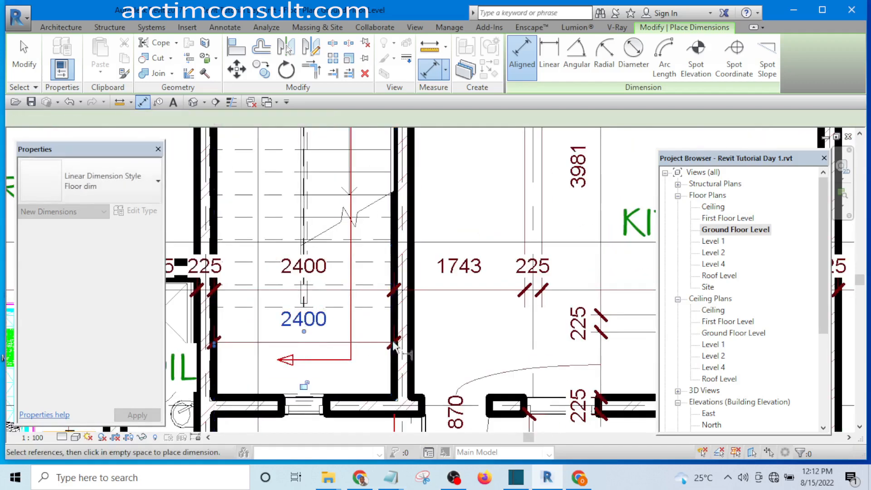
- Examine at close range where the new stairwell dimension ends on the kitchen-side wall, and leave the dimension command
scroll(416, 319, up, 3)
scroll(414, 319, up, 2)
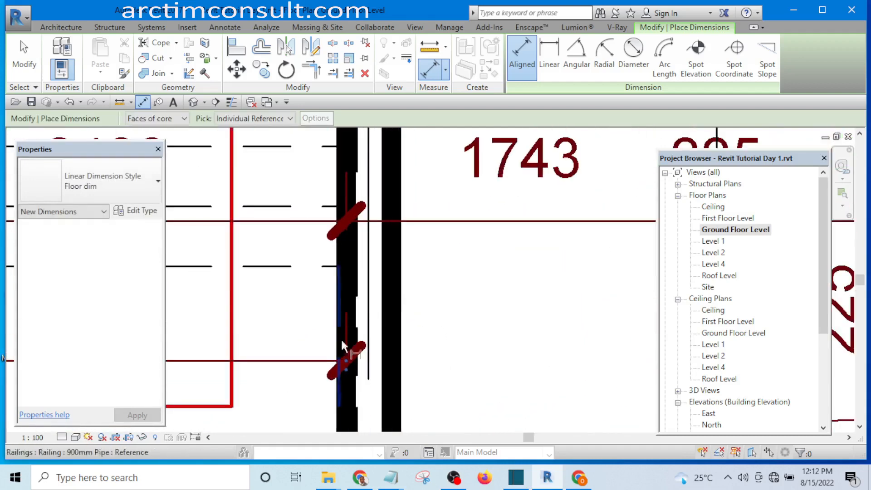
scroll(411, 337, down, 5)
scroll(506, 362, down, 2)
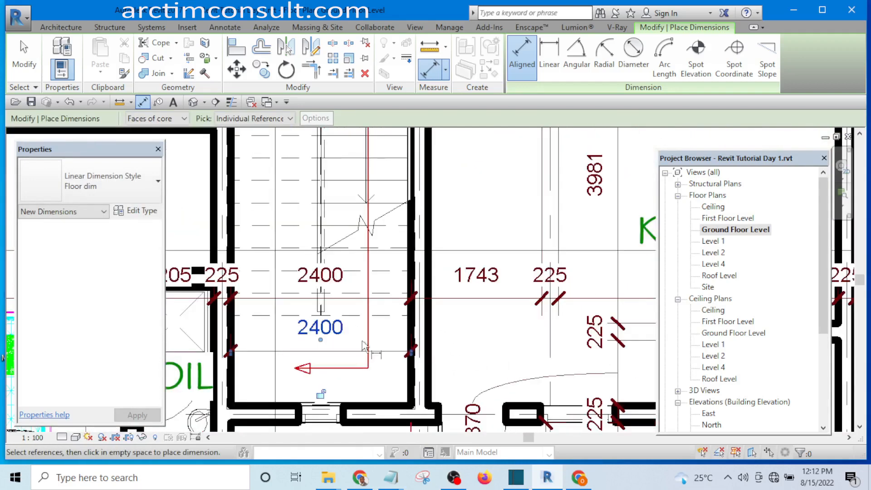
scroll(467, 362, down, 2)
scroll(399, 347, up, 4)
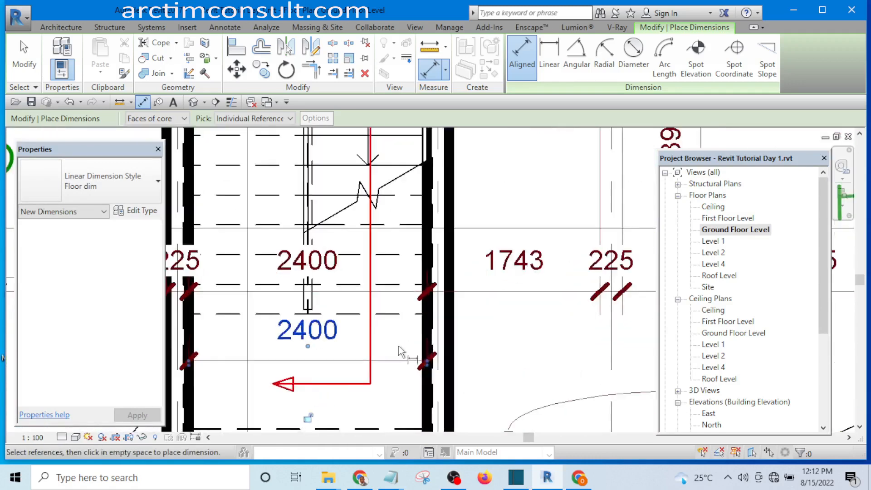
scroll(429, 363, down, 2)
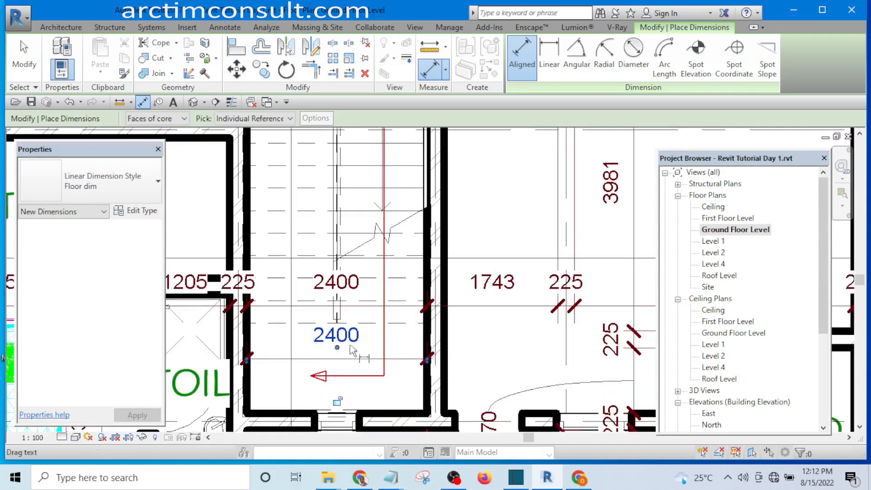
scroll(449, 349, up, 3)
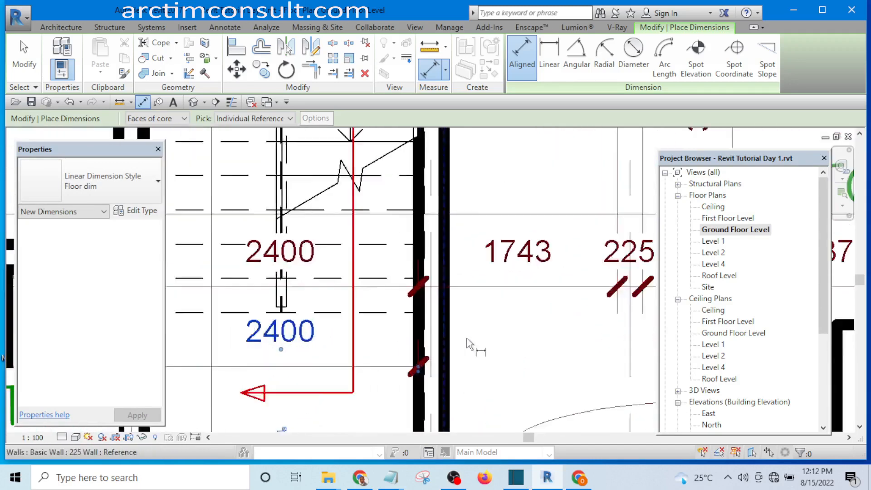
right_click(476, 325)
click(532, 137)
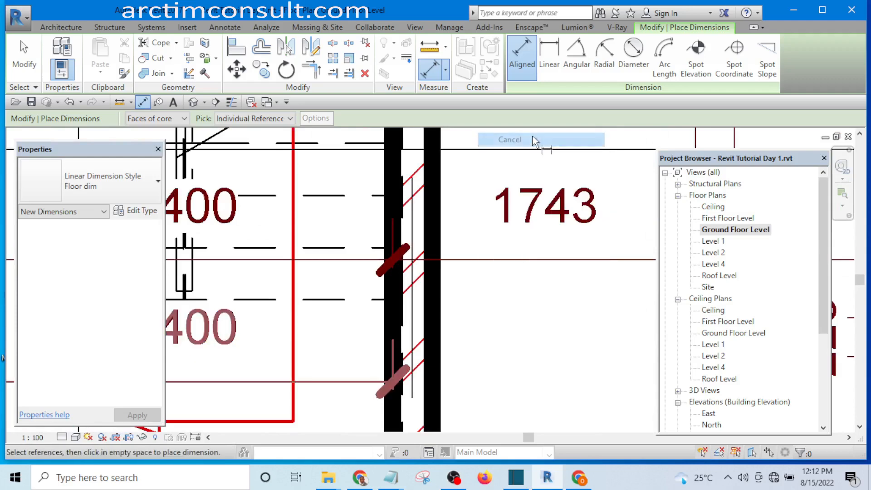
- Inspect the ground-floor stairwell walls against the grid lines with Align, and open the First Floor Level plan
click(237, 47)
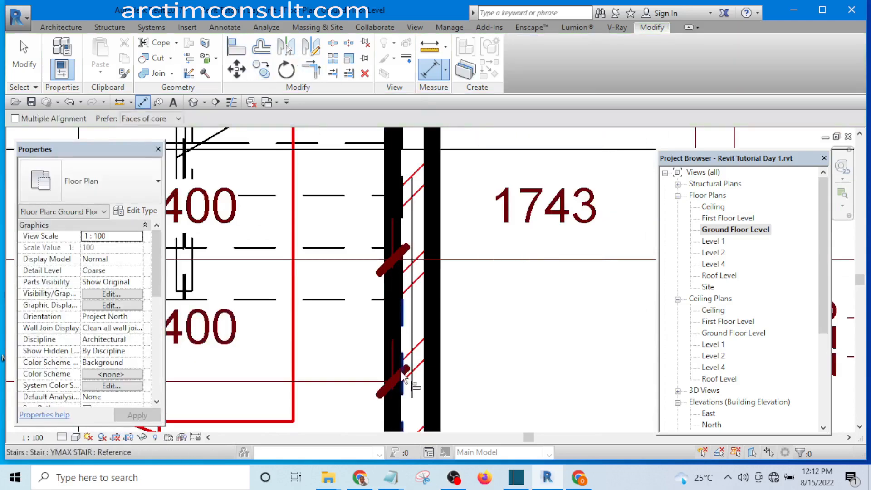
scroll(434, 288, down, 3)
scroll(434, 284, down, 5)
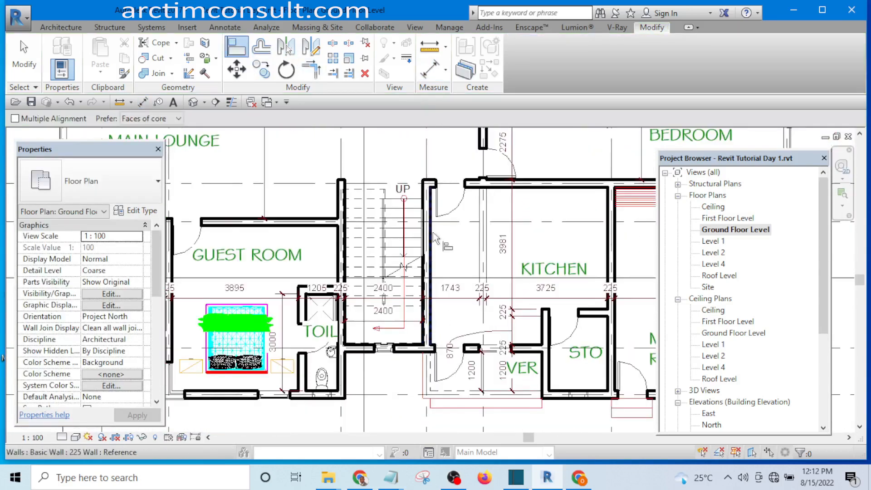
middle_drag(431, 233, 429, 285)
scroll(422, 242, up, 5)
scroll(422, 245, up, 4)
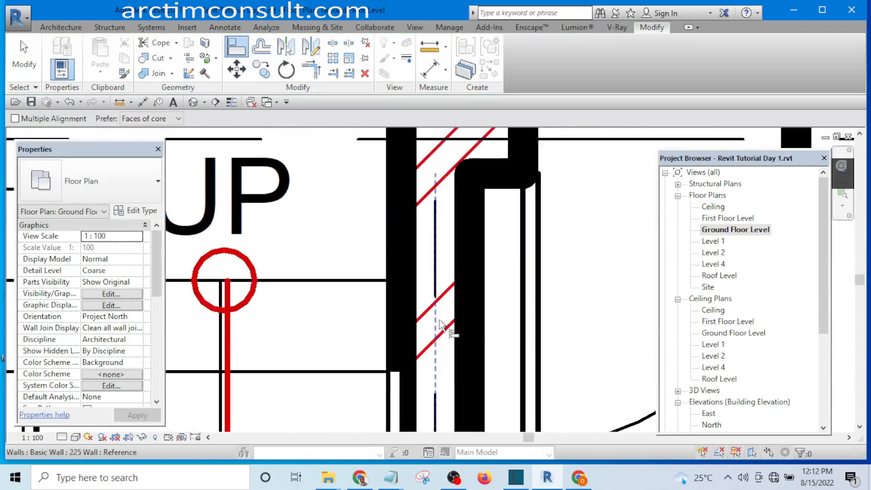
scroll(411, 291, down, 6)
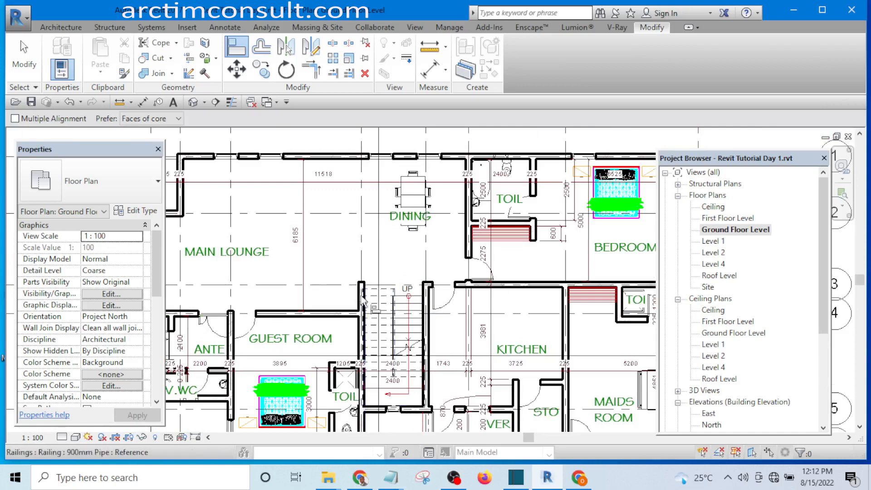
middle_drag(407, 416, 386, 374)
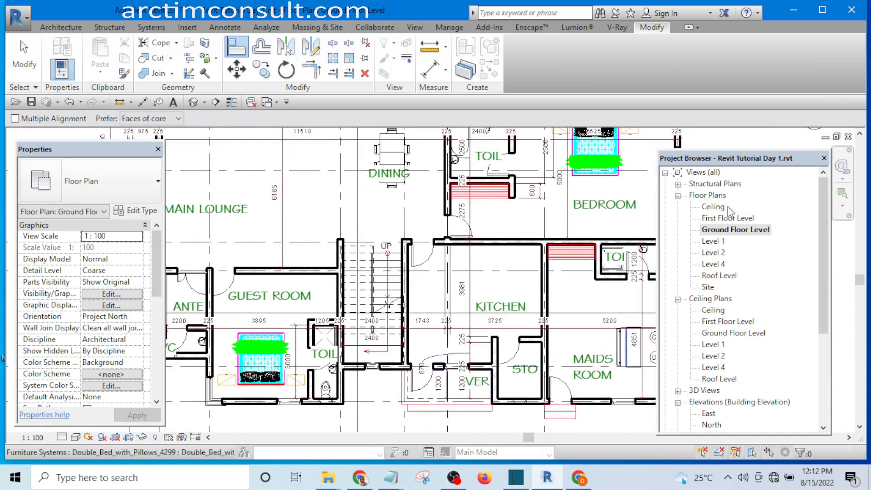
double_click(729, 218)
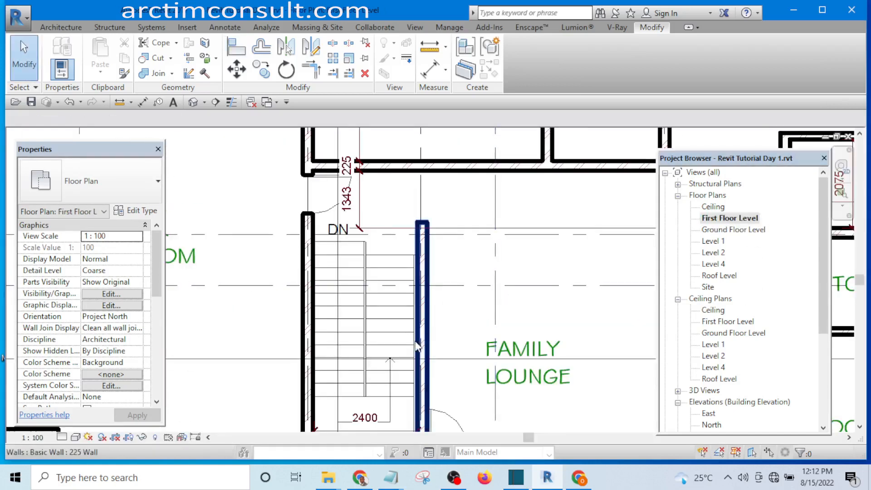
- Examine the stairwell wall beside the family lounge on the first floor, comparing its centreline with grid line E and the width dimension's end point
middle_drag(416, 434, 415, 346)
scroll(416, 345, up, 3)
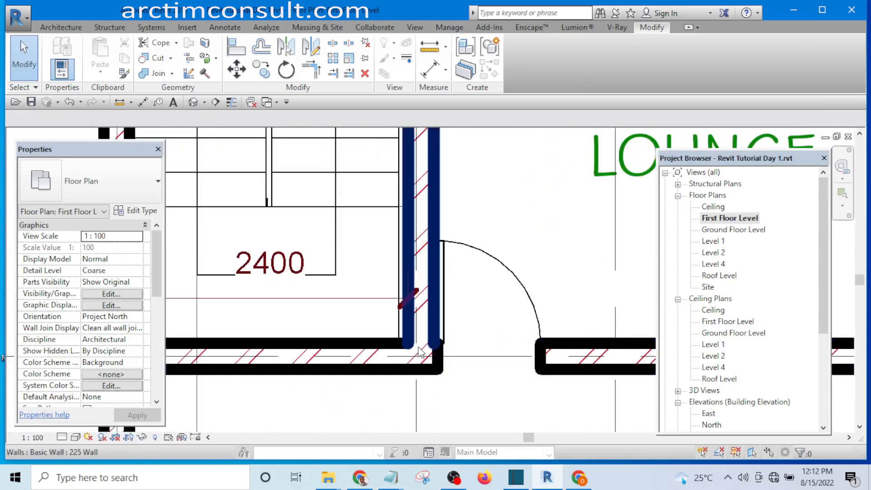
scroll(415, 346, down, 3)
middle_drag(425, 311, 418, 340)
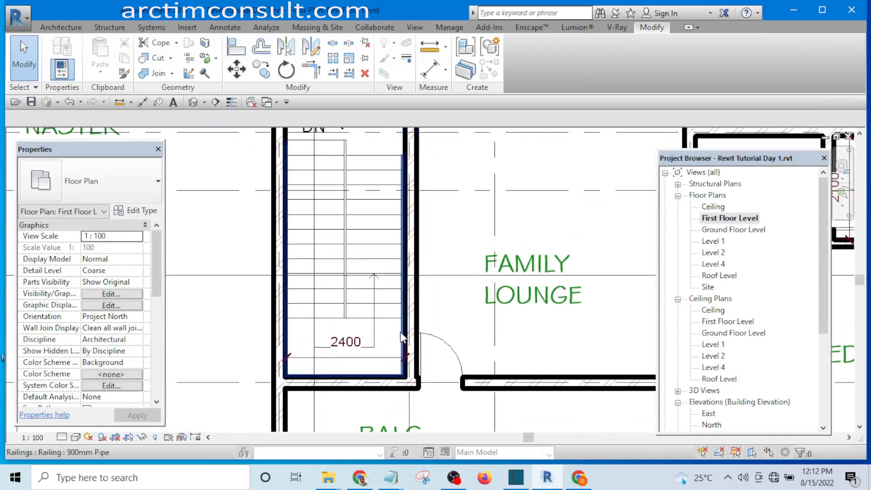
scroll(404, 348, down, 3)
scroll(402, 362, up, 4)
scroll(402, 366, up, 2)
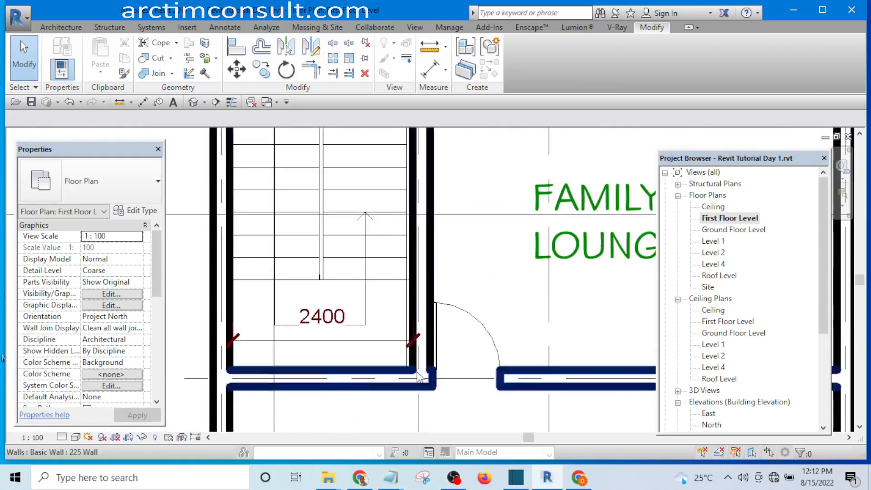
scroll(422, 350, down, 3)
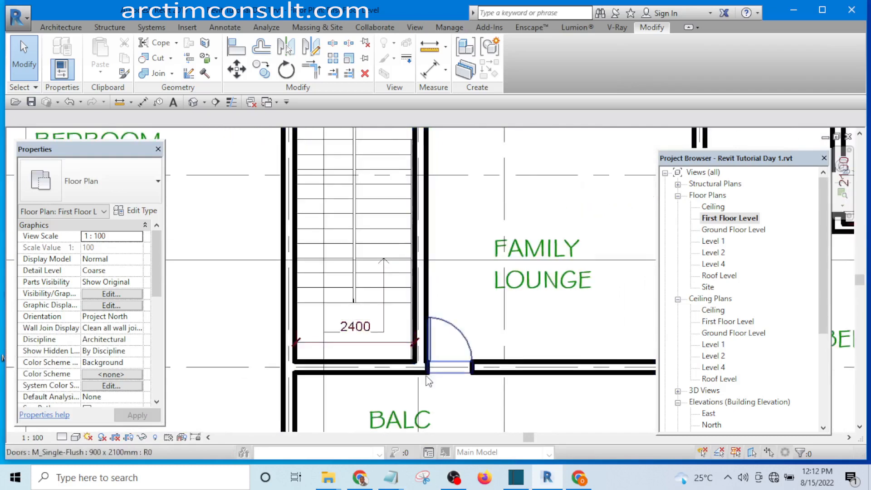
scroll(420, 391, up, 4)
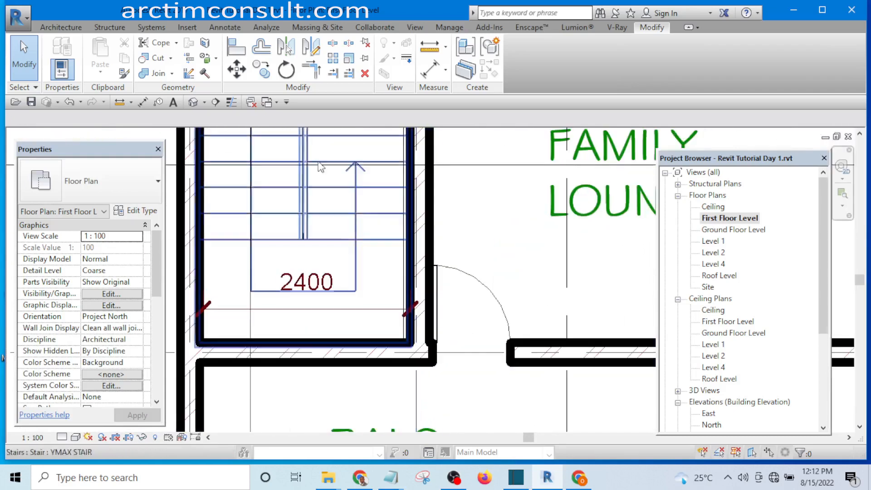
- Align the centreline of the first-floor stairwell wall beside the family lounge to grid line E, and leave the Align command
click(236, 48)
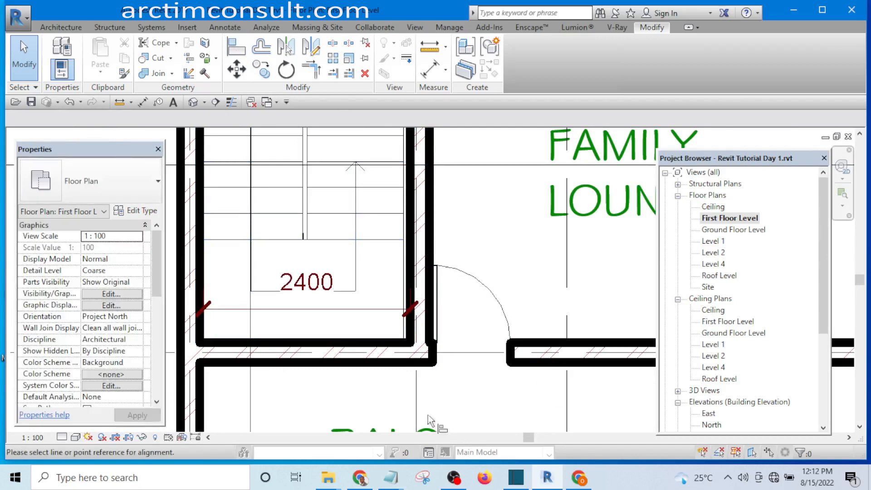
scroll(418, 399, up, 2)
scroll(418, 402, down, 3)
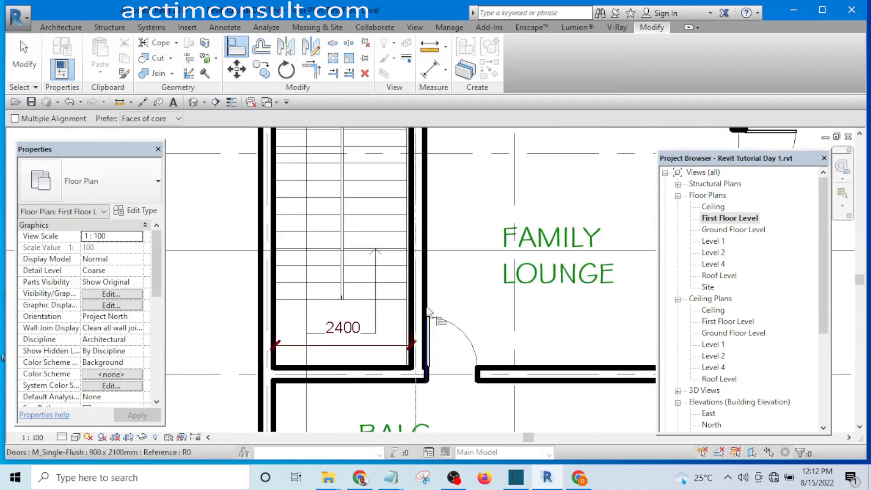
scroll(409, 281, up, 4)
click(399, 288)
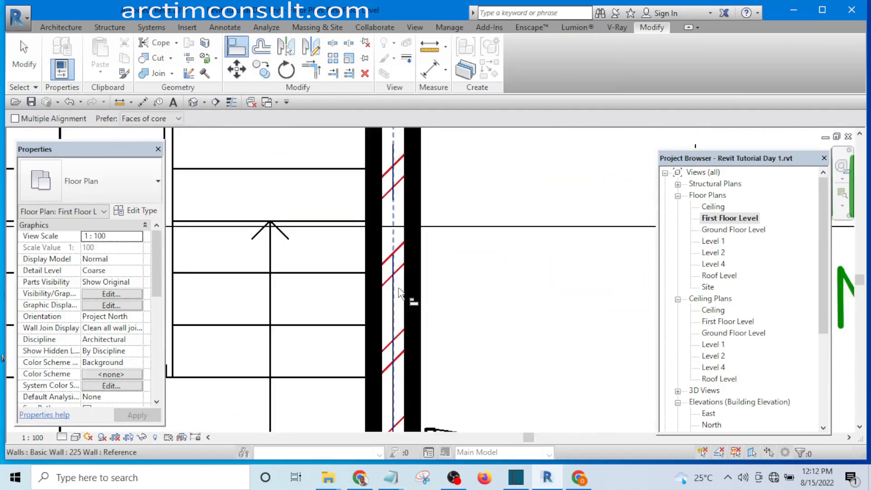
scroll(442, 293, down, 4)
scroll(445, 293, down, 2)
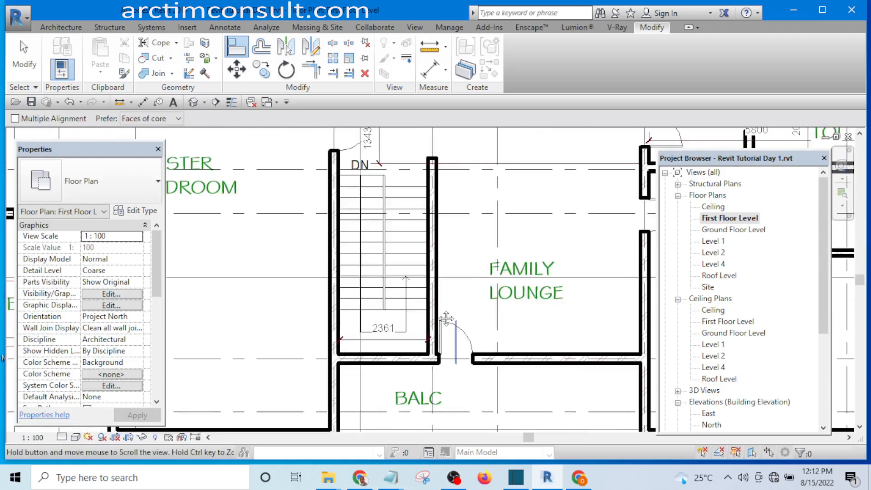
scroll(413, 347, up, 3)
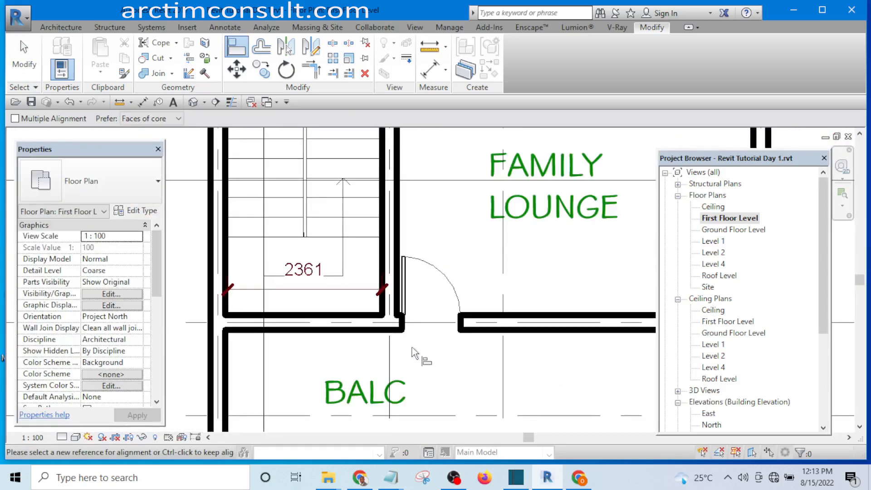
scroll(412, 347, down, 1)
right_click(434, 248)
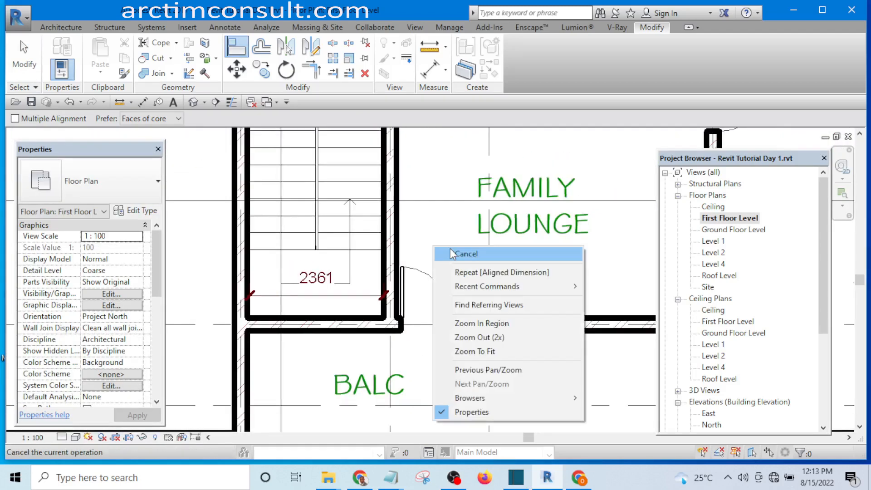
click(451, 253)
- Delete the existing width dimension at the balcony end of the first-floor stairwell
scroll(316, 294, up, 2)
click(328, 298)
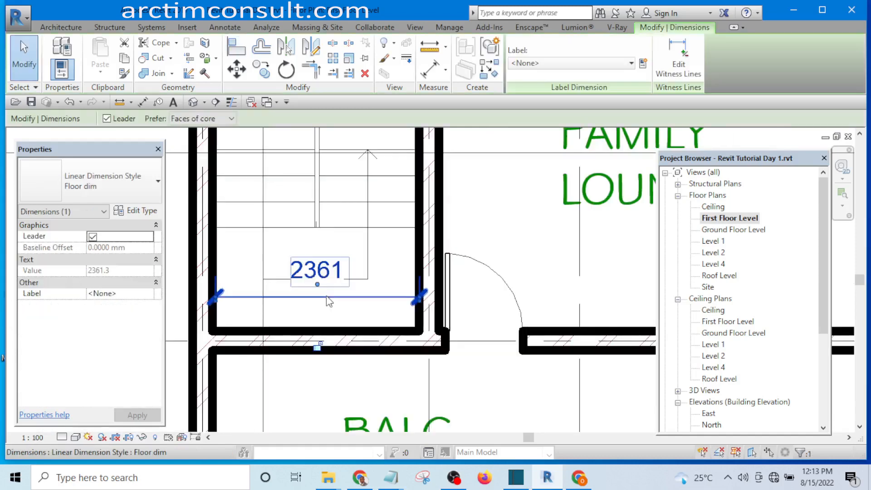
key(Delete)
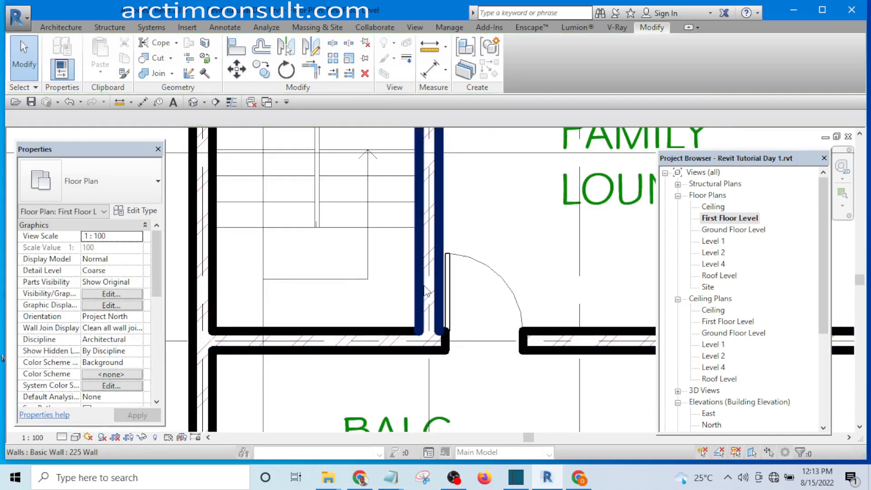
- Place a new aligned dimension across the first-floor stairwell between its two side walls, just before the balcony wall
scroll(427, 292, down, 2)
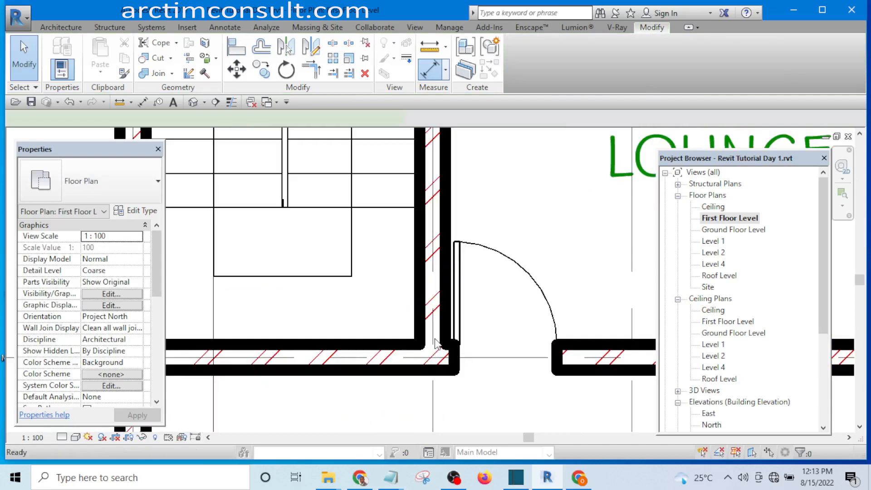
key(d)
key(i)
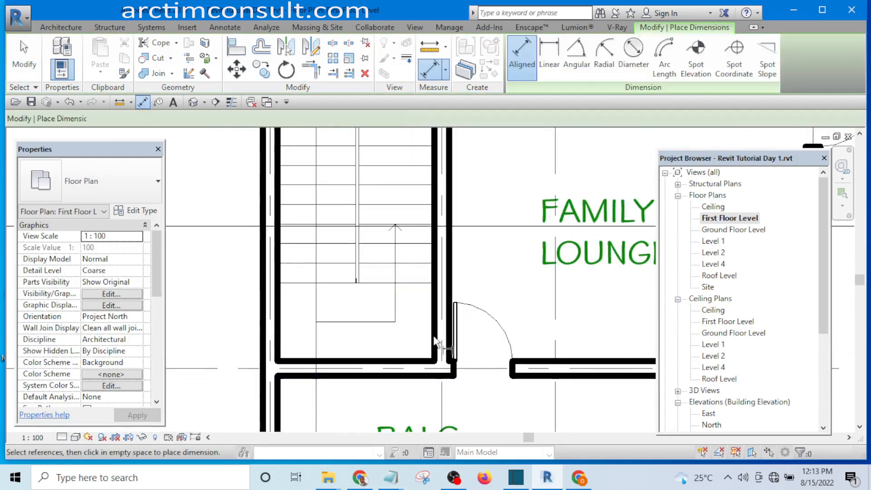
scroll(436, 345, up, 2)
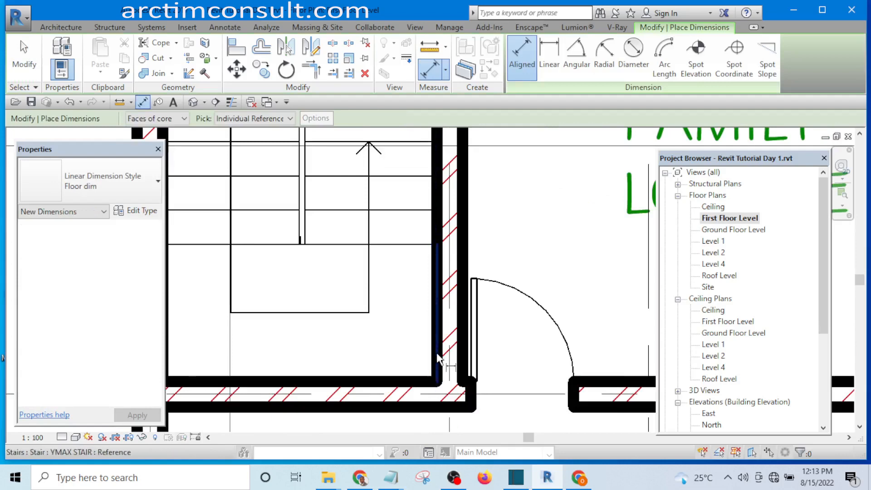
key(Tab)
key(Tab)
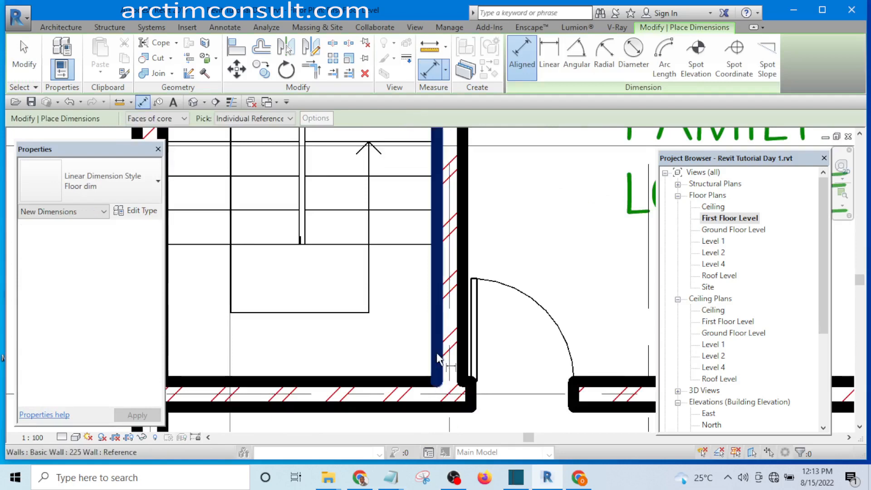
click(437, 353)
scroll(437, 353, down, 2)
middle_drag(235, 341, 337, 347)
scroll(354, 349, up, 2)
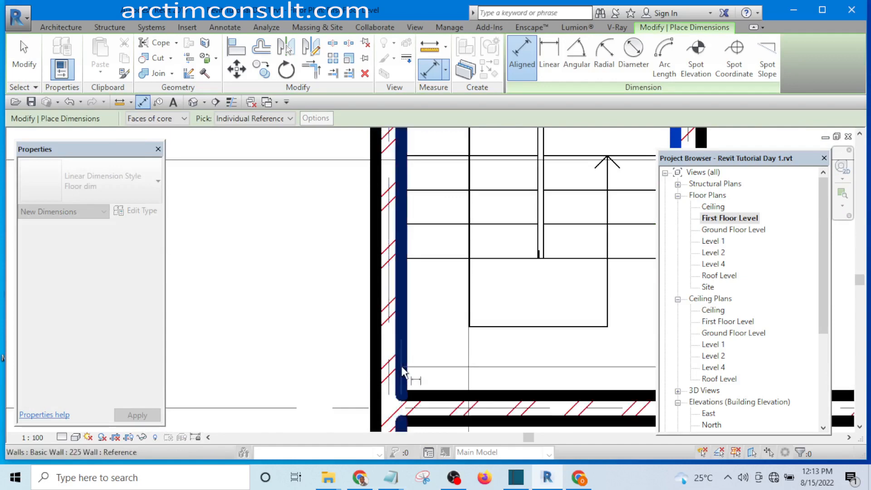
click(402, 367)
scroll(394, 360, down, 3)
scroll(442, 355, up, 4)
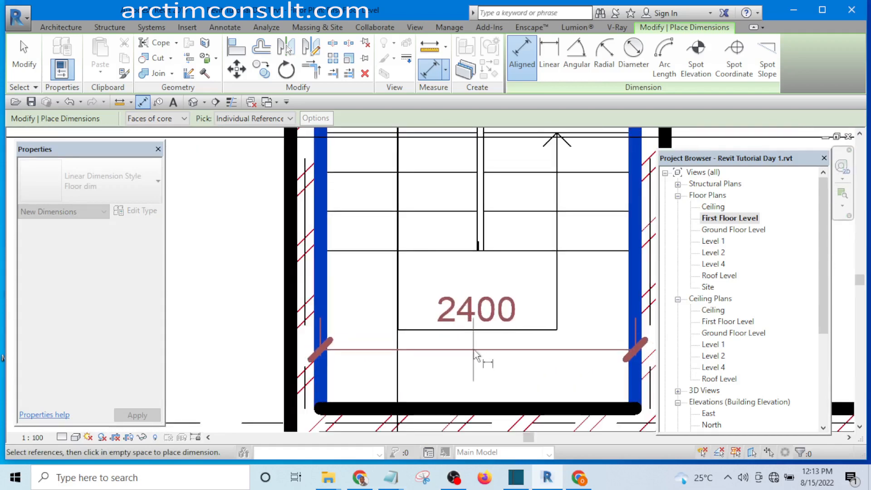
click(402, 350)
- Inspect the new stairwell dimension and the adjoining walls on the first floor, and finish dimensioning
scroll(367, 339, down, 4)
scroll(416, 338, up, 1)
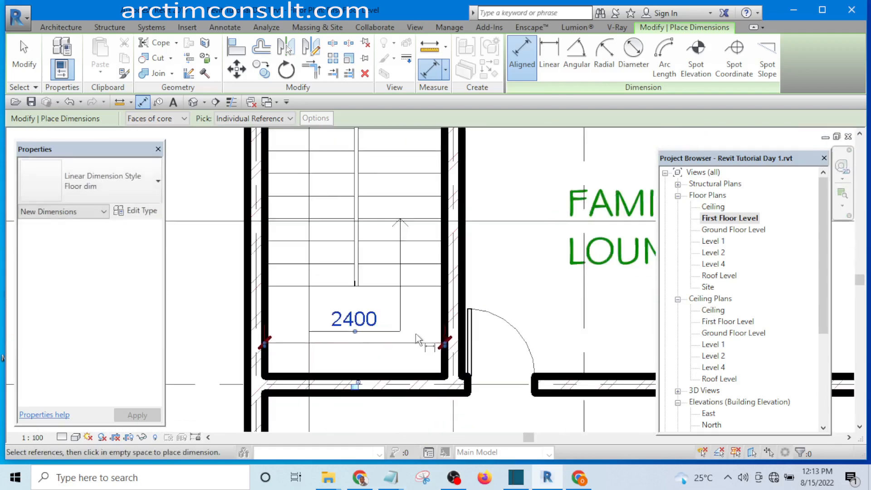
scroll(416, 333, down, 4)
scroll(233, 276, up, 1)
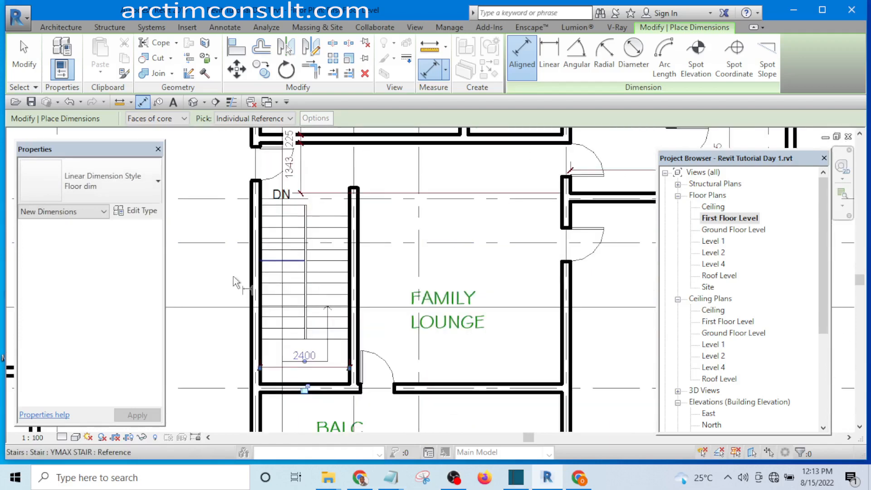
scroll(234, 276, up, 2)
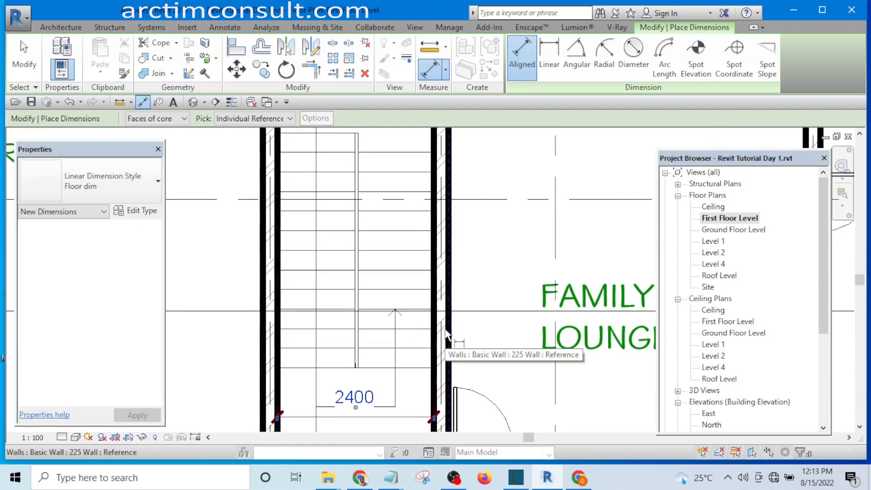
scroll(447, 334, down, 3)
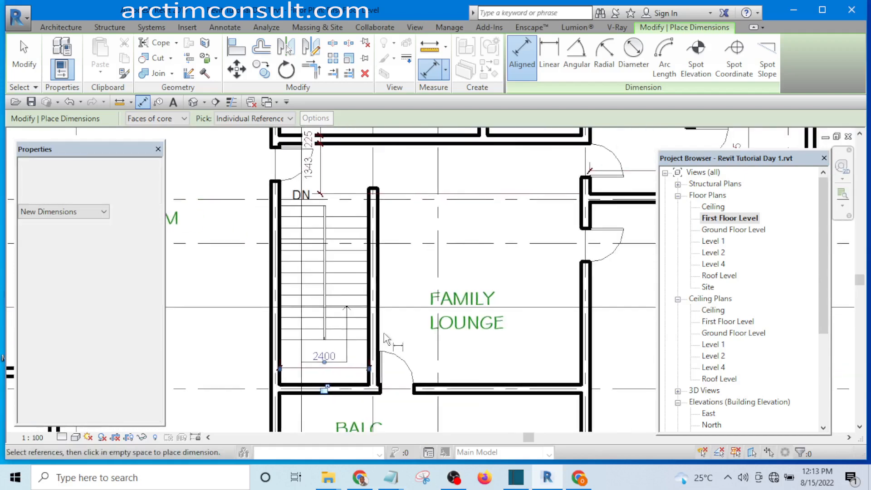
right_click(397, 258)
click(425, 268)
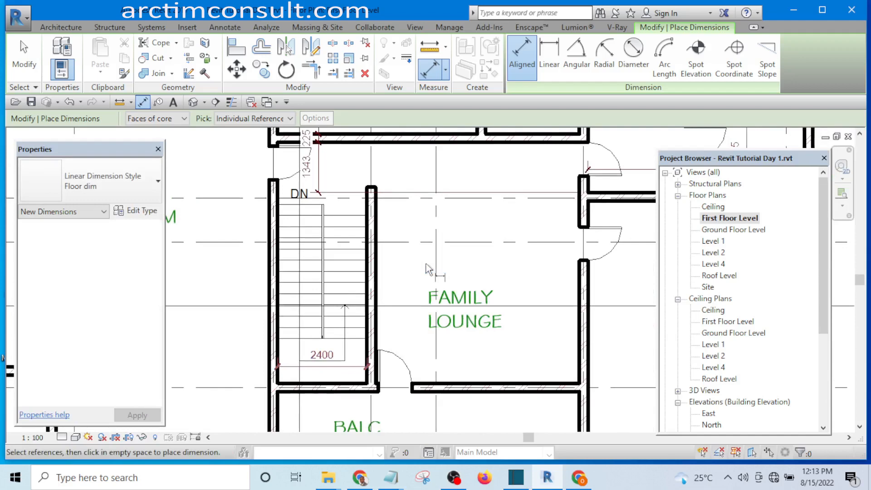
- Compare the walls along grid line 3 on the First Floor Level and Ground Floor Level plans, including the wall between the two first-floor toilets
scroll(428, 270, down, 4)
scroll(531, 252, up, 1)
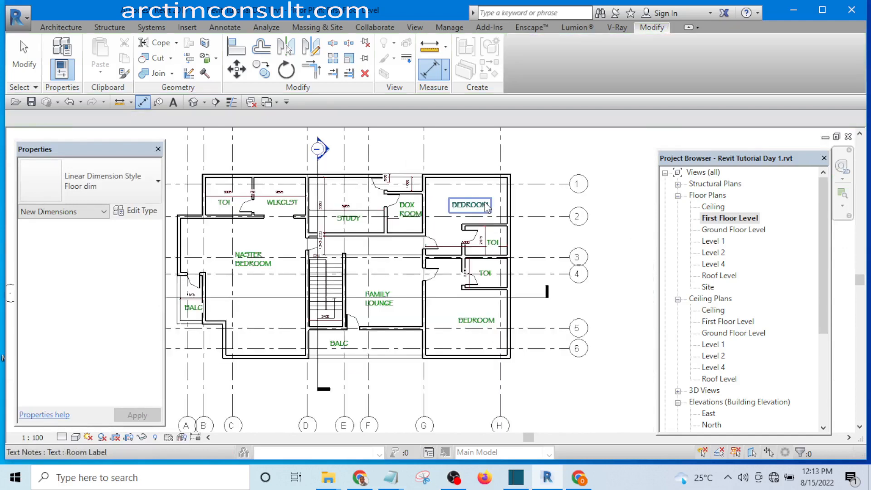
scroll(458, 245, up, 5)
scroll(345, 295, down, 5)
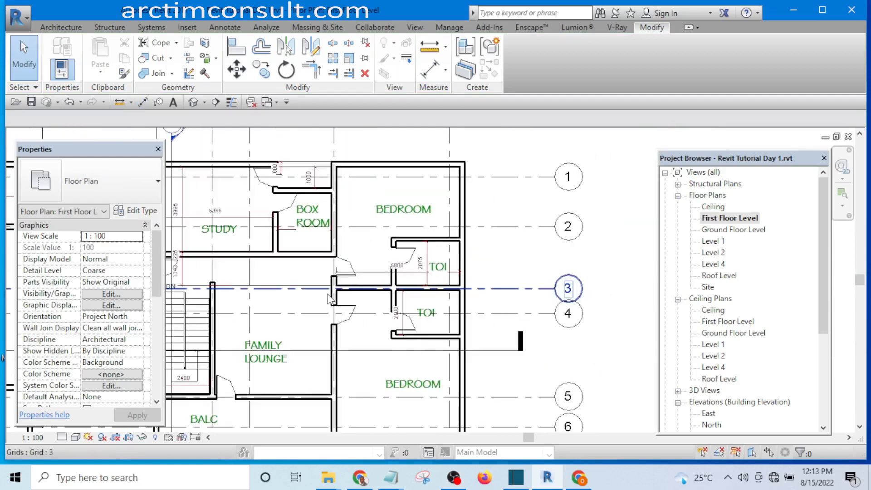
scroll(399, 295, up, 4)
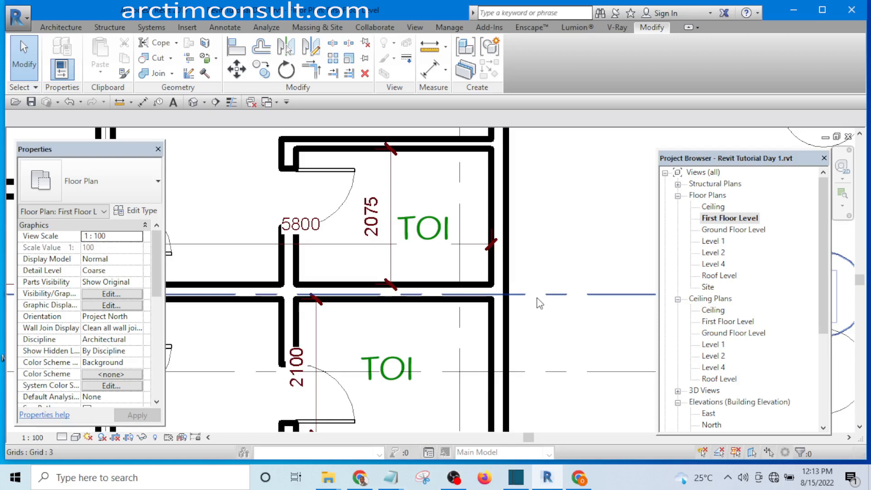
key(ctrl+Tab)
middle_drag(531, 320, 372, 353)
scroll(534, 280, up, 2)
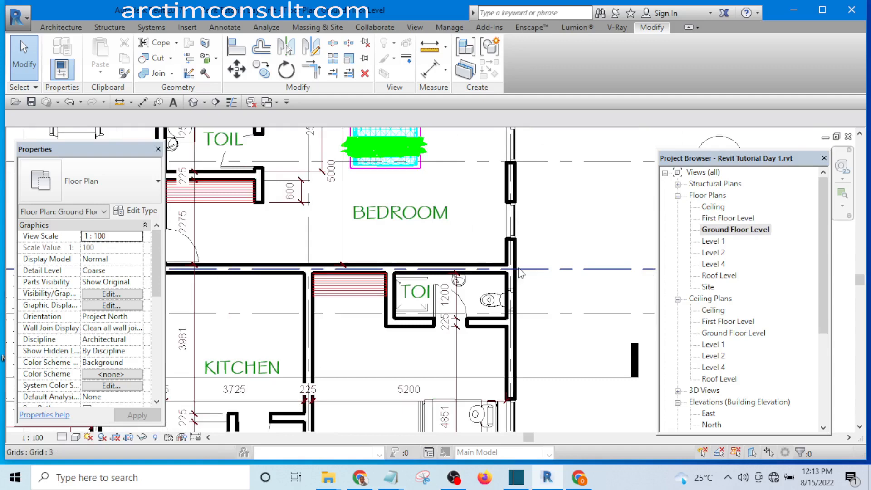
scroll(344, 303, up, 5)
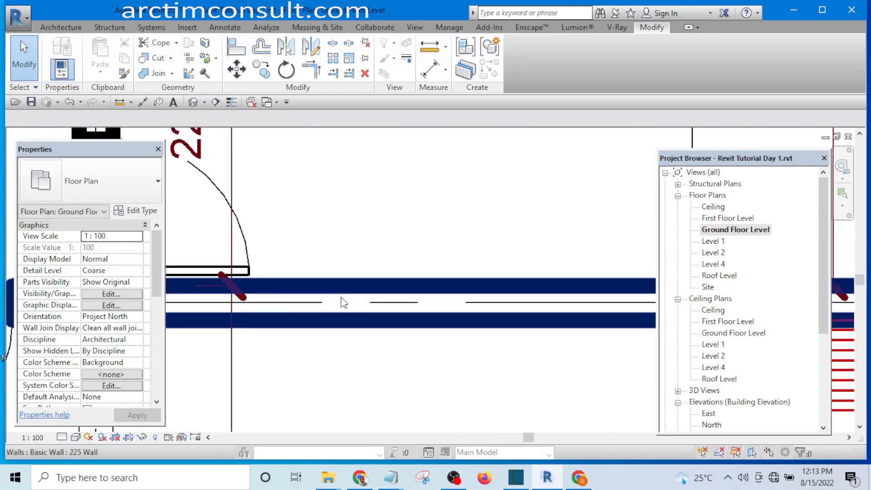
scroll(343, 303, down, 3)
scroll(393, 307, up, 3)
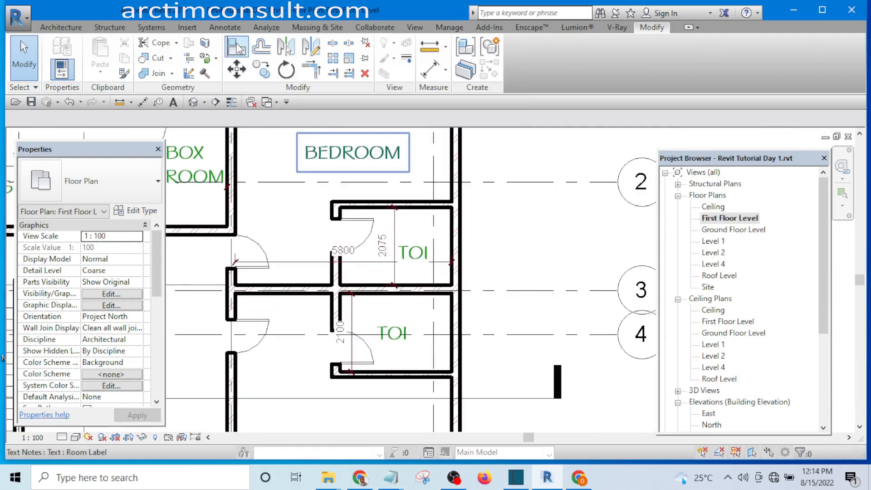
- Align the centreline of the first-floor wall between the two toilets to grid line 3, and leave the Align command
click(237, 47)
scroll(463, 295, up, 4)
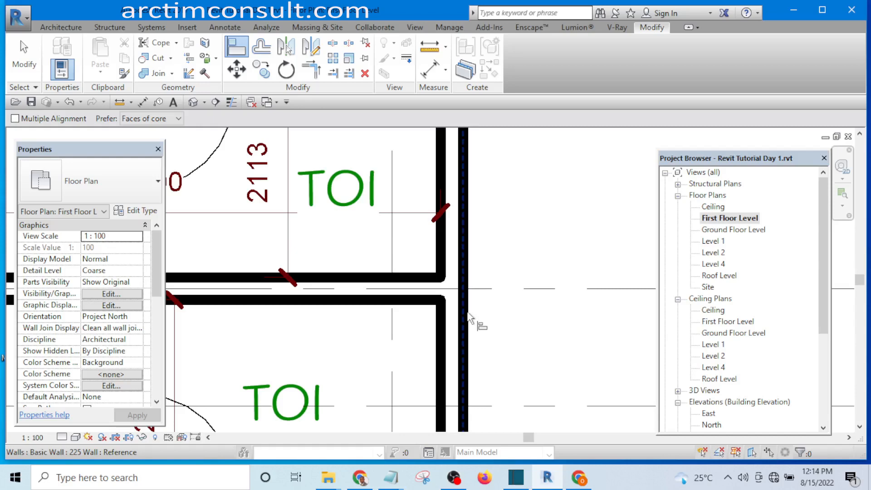
key(Escape)
- Check the first-floor walls around the master bedroom, walk-in closet, study and stairwell against the grid lines
scroll(366, 301, down, 4)
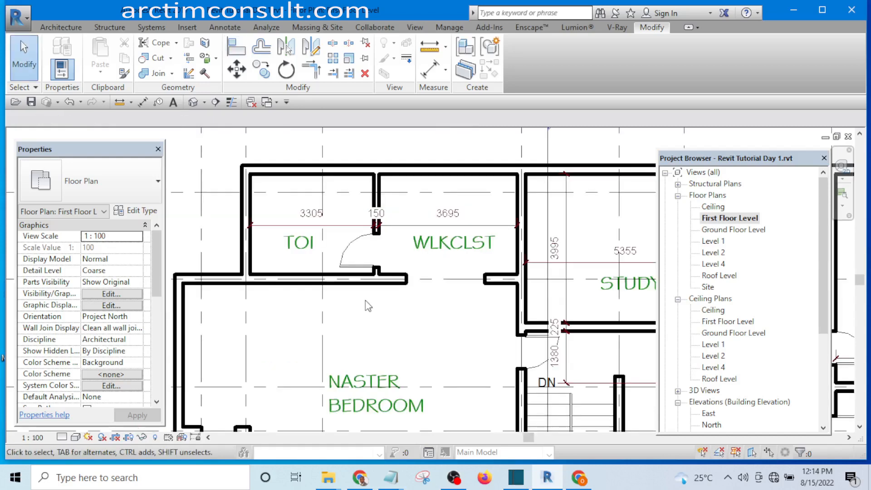
scroll(366, 301, down, 3)
middle_drag(490, 346, 421, 319)
scroll(421, 320, up, 2)
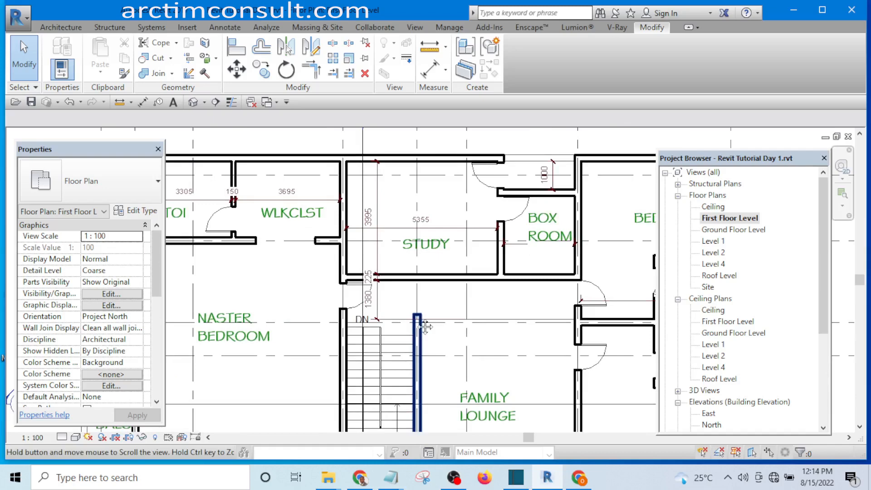
scroll(426, 327, down, 1)
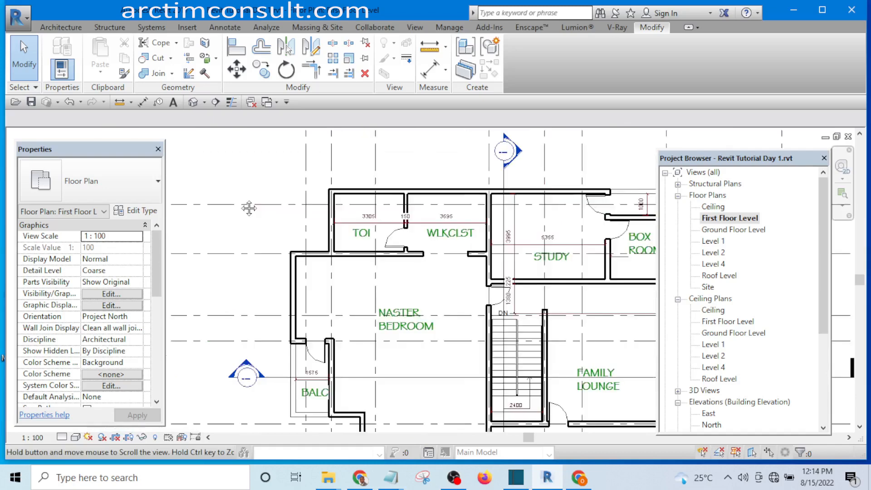
middle_drag(247, 208, 229, 203)
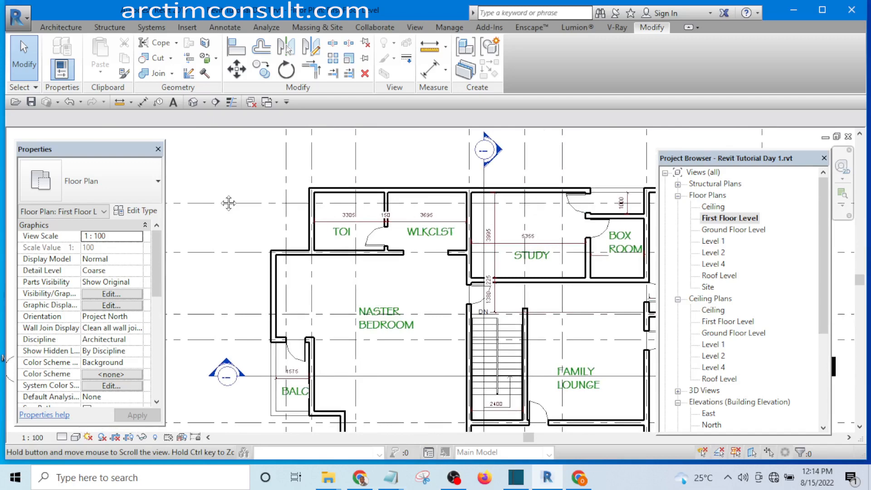
- Open the Section 3 view from its horizontal line through the family lounge and compare the walls on both floors
scroll(337, 252, down, 1)
scroll(337, 253, down, 1)
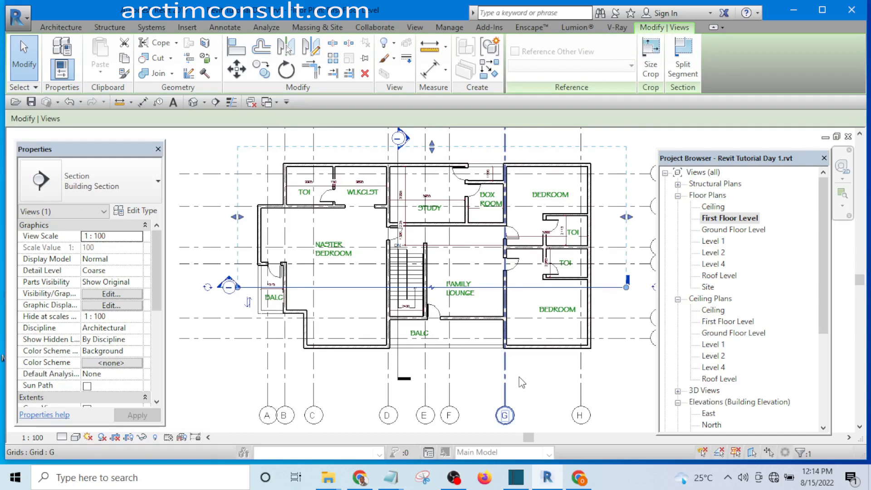
right_click(557, 290)
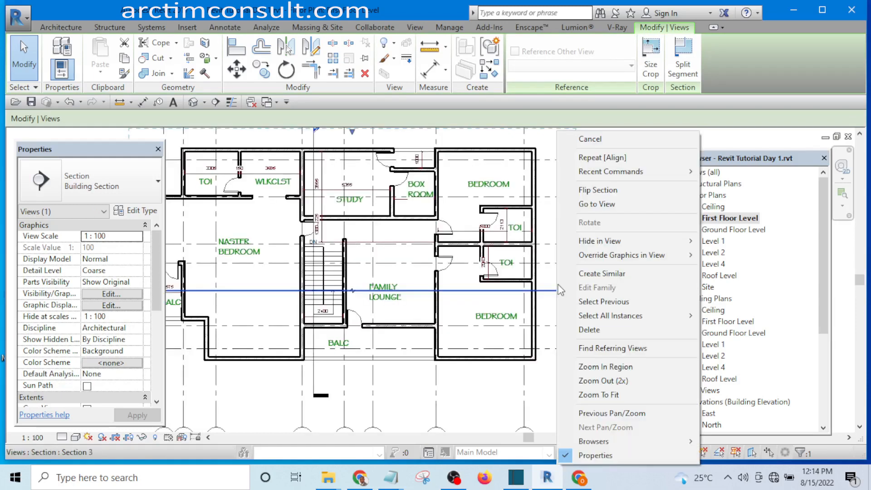
click(590, 205)
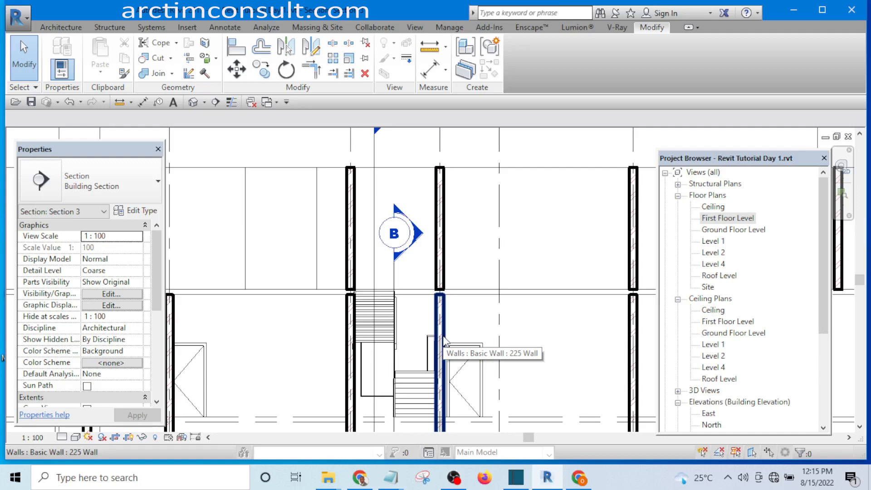
- Move the vertical section line on the Ground Floor Level plan from the stairwell to the kitchen near grid F, and open its section view
double_click(742, 231)
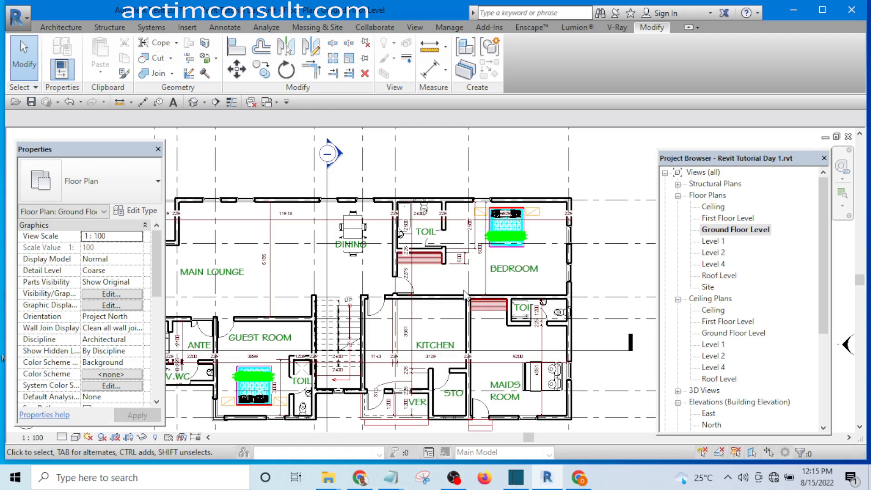
middle_drag(464, 290, 529, 269)
drag(392, 162, 485, 147)
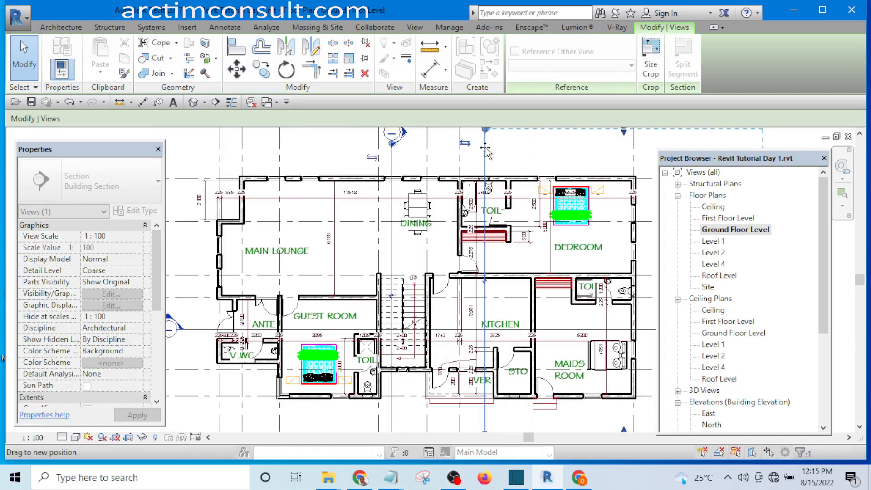
drag(485, 148, 478, 146)
right_click(479, 146)
click(529, 205)
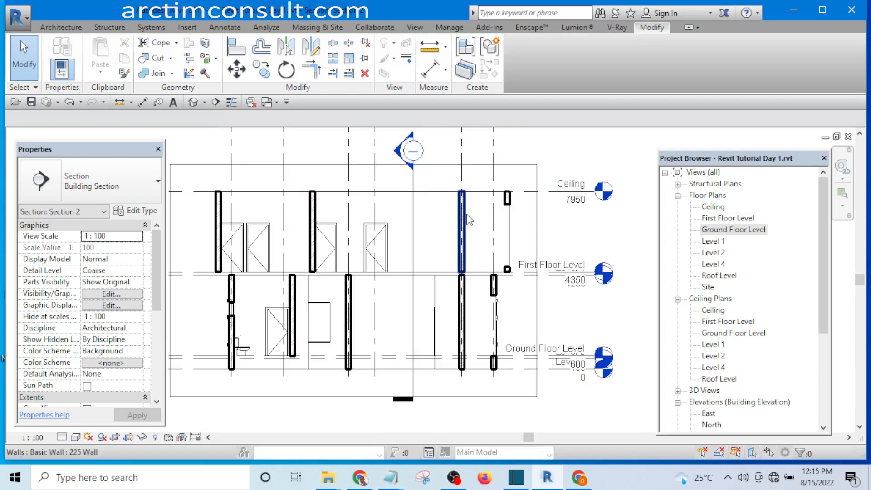
scroll(468, 220, down, 3)
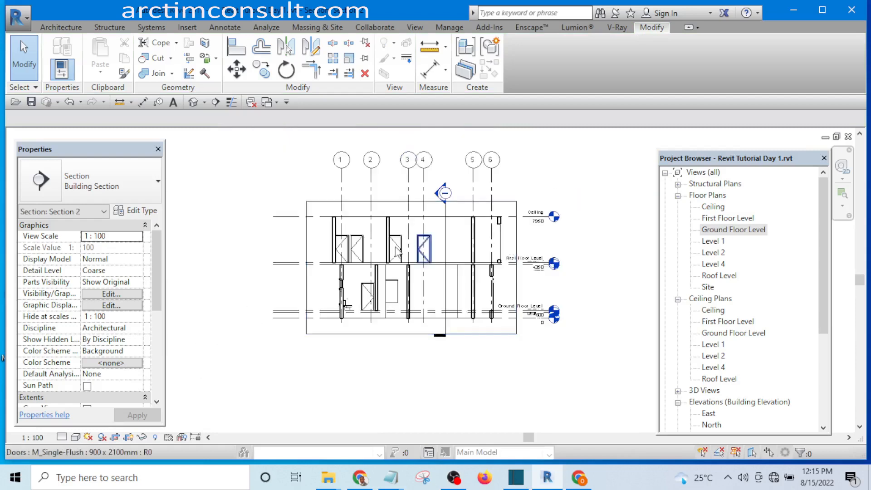
scroll(395, 246, up, 1)
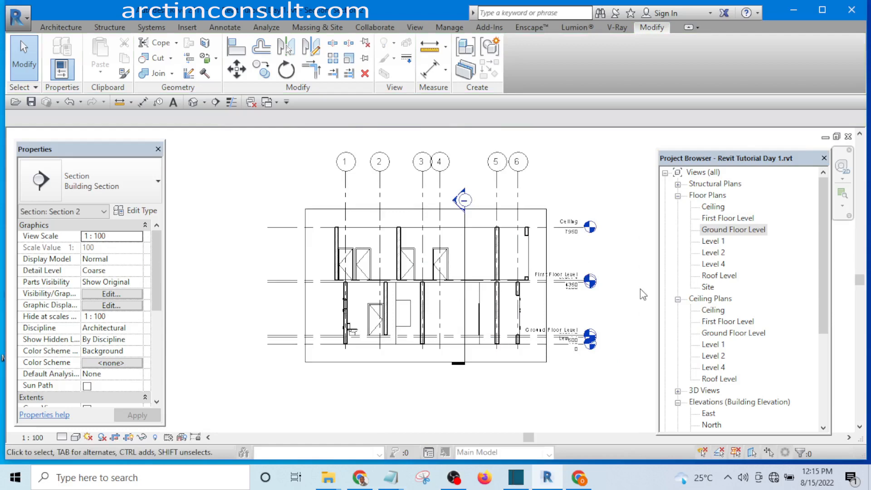
- Return to the Ground Floor Level plan and examine the size of the grid bubbles around the building
double_click(722, 230)
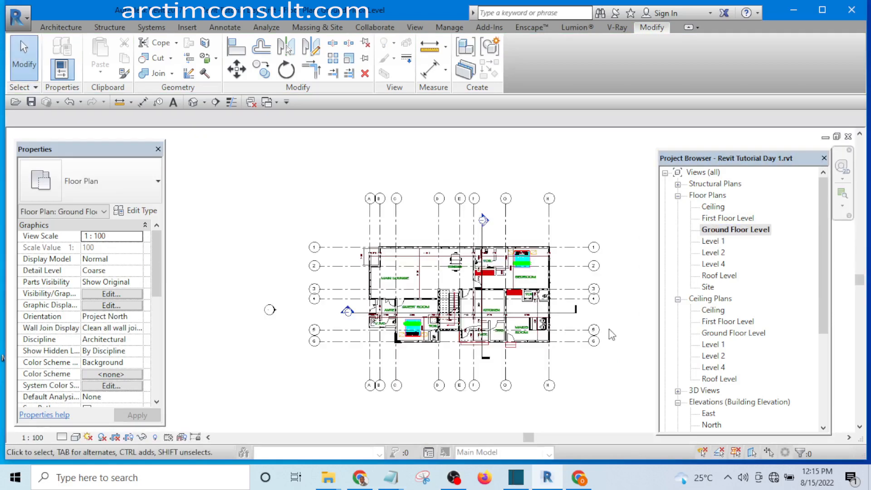
middle_drag(609, 329, 583, 309)
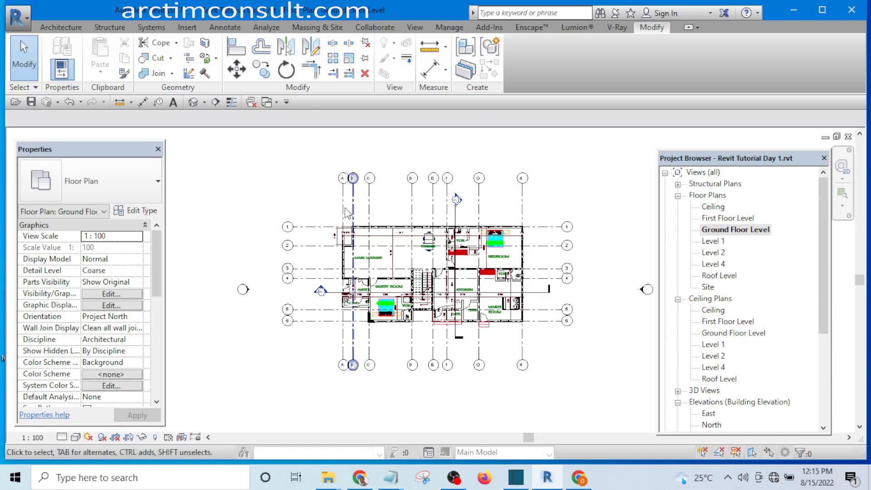
scroll(292, 218, up, 5)
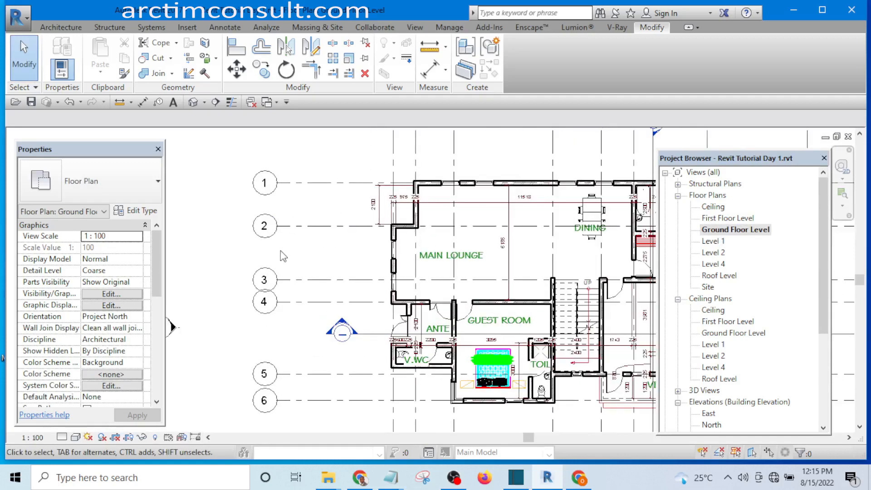
scroll(243, 263, down, 3)
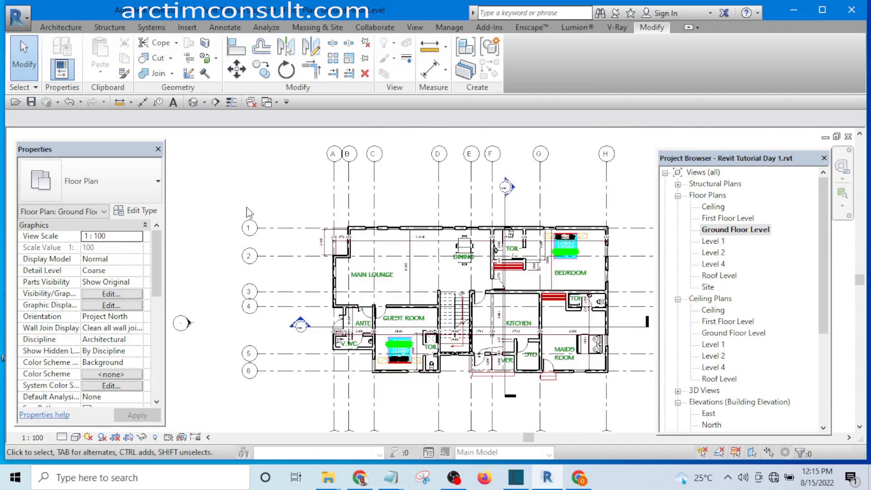
scroll(249, 212, up, 2)
scroll(285, 266, up, 3)
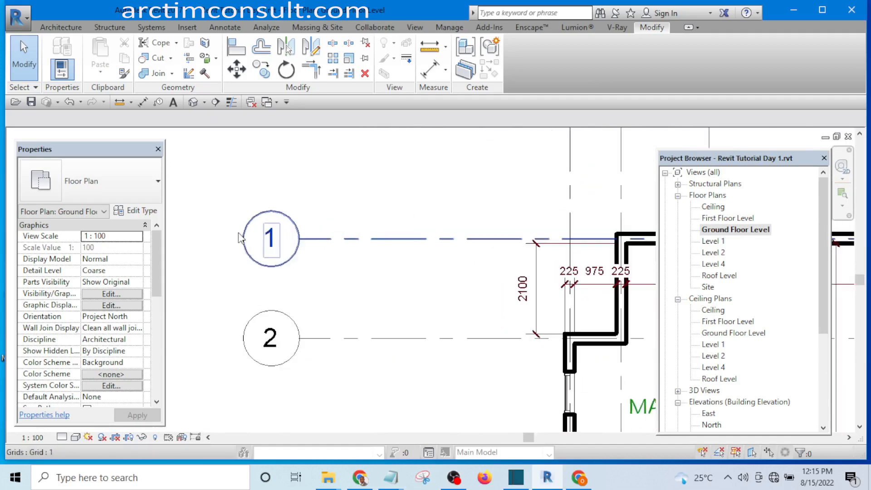
scroll(285, 265, down, 3)
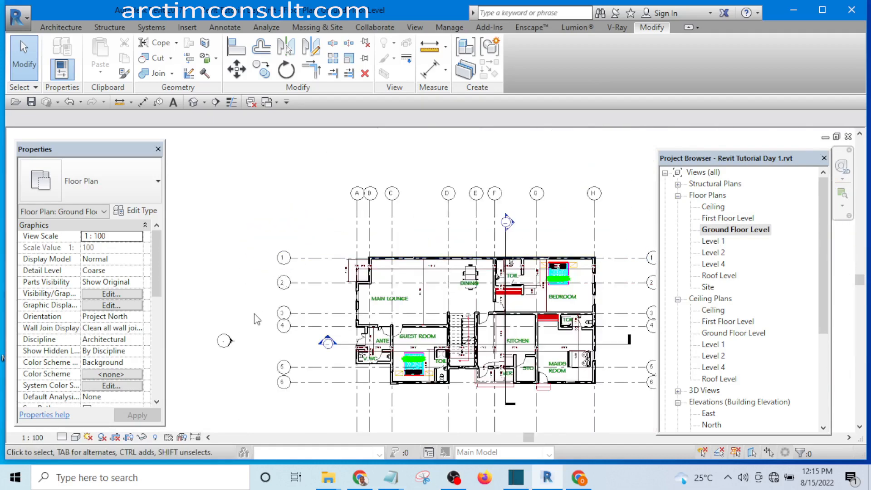
scroll(338, 301, down, 2)
middle_drag(460, 372, 432, 337)
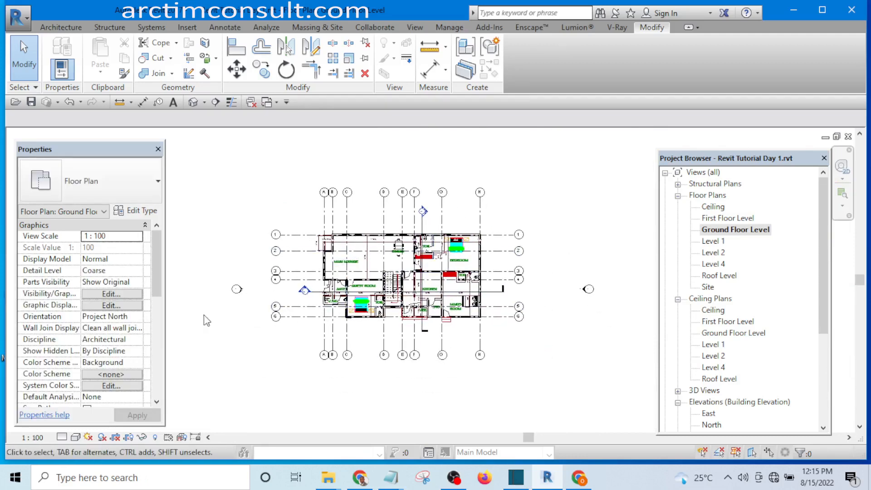
- Set the Ground Floor Level plan to a custom view scale of 1:150
click(38, 439)
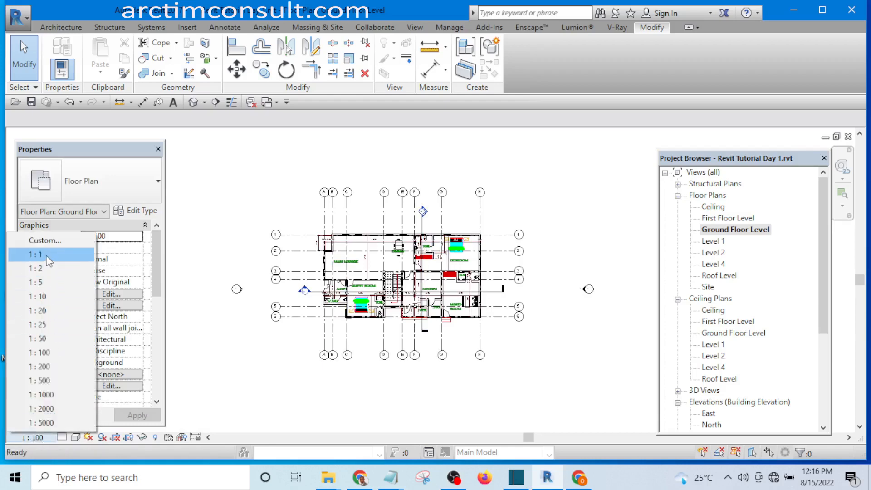
click(48, 241)
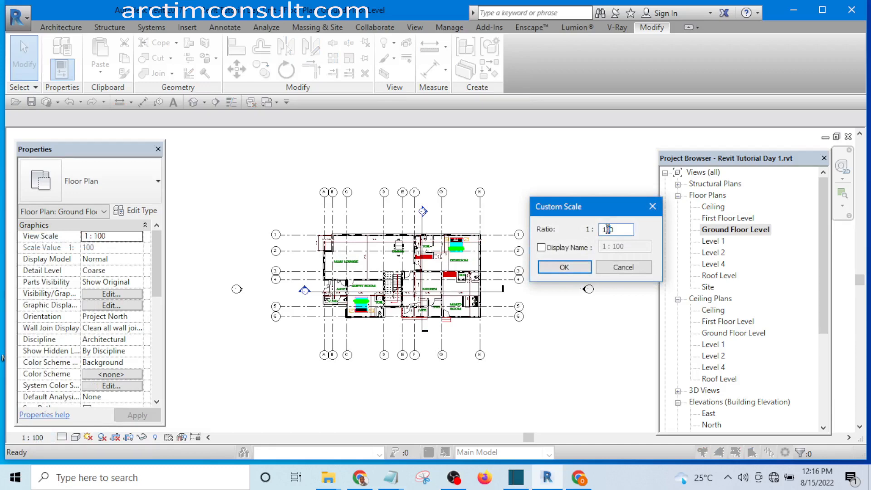
click(566, 269)
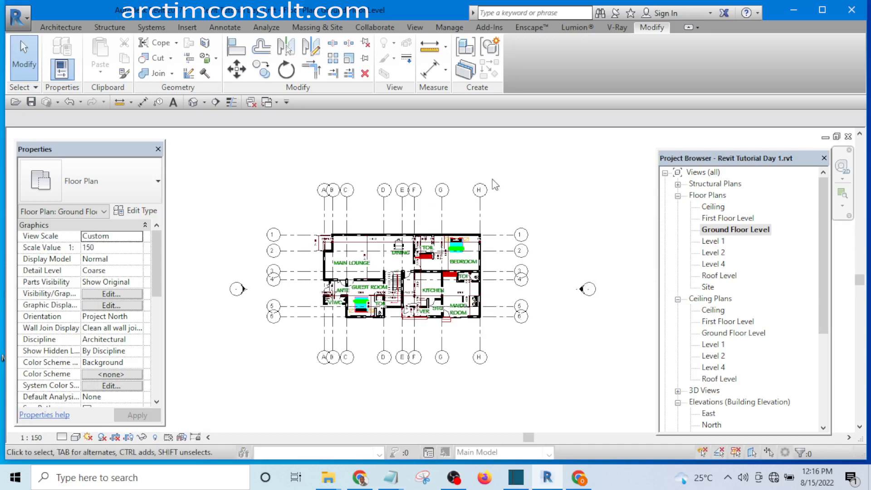
- Examine the size and spacing of the numbered and lettered grid bubbles on all sides of the rescaled ground floor plan
scroll(295, 256, up, 4)
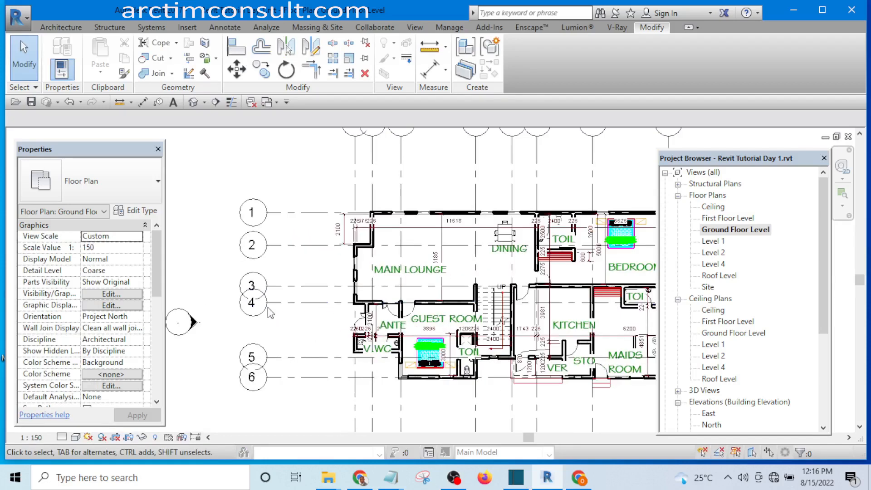
scroll(252, 358, down, 1)
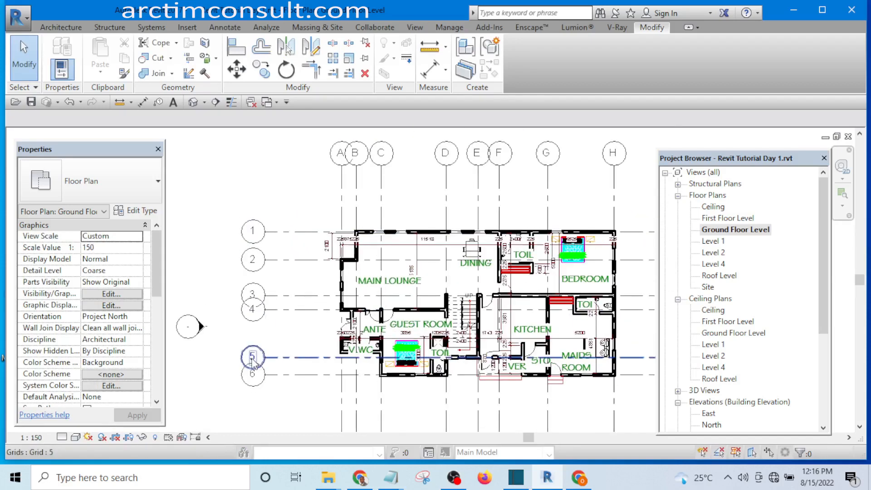
middle_drag(640, 272, 509, 320)
scroll(535, 321, up, 2)
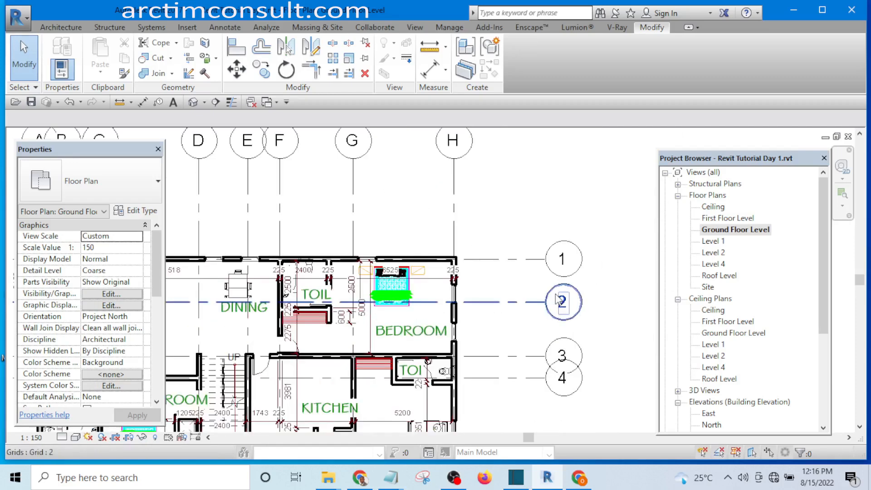
middle_drag(556, 297, 597, 132)
scroll(596, 132, down, 1)
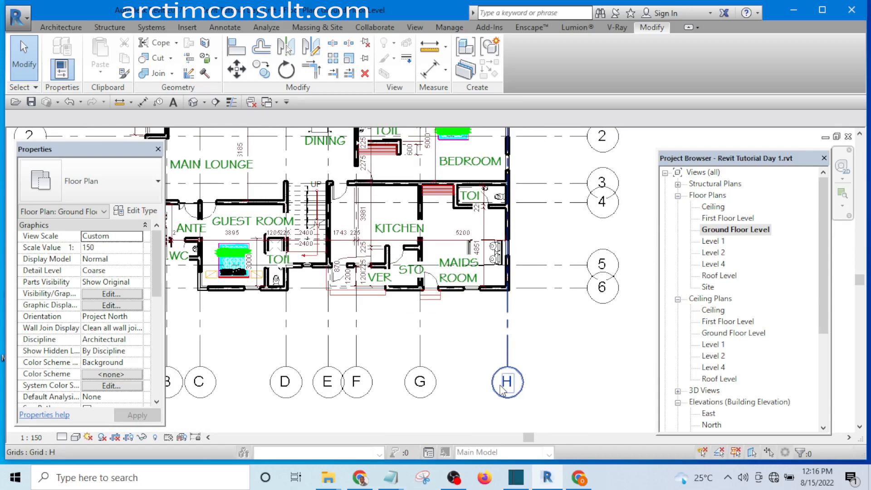
scroll(501, 390, down, 3)
middle_drag(532, 193, 499, 253)
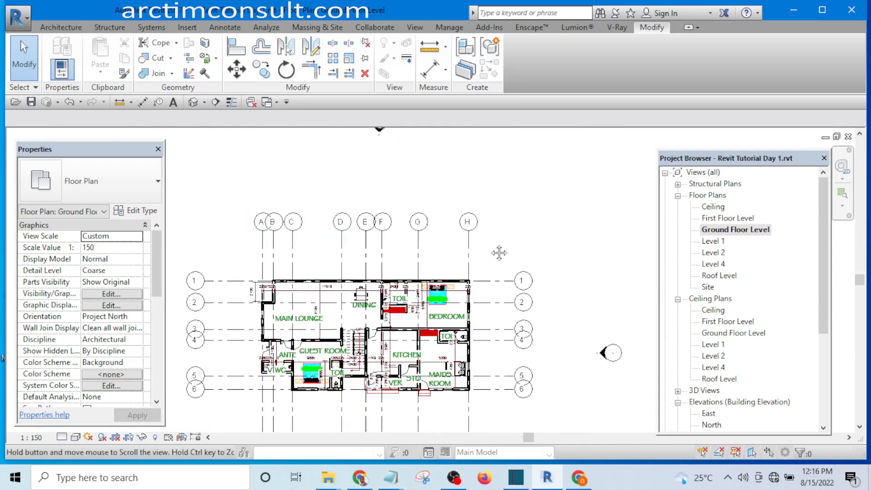
scroll(518, 286, up, 2)
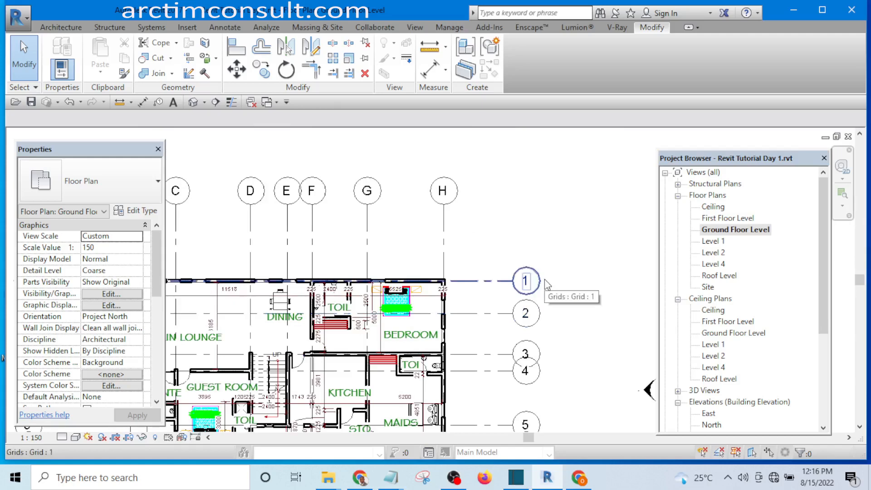
scroll(548, 284, up, 2)
middle_drag(563, 314, 556, 296)
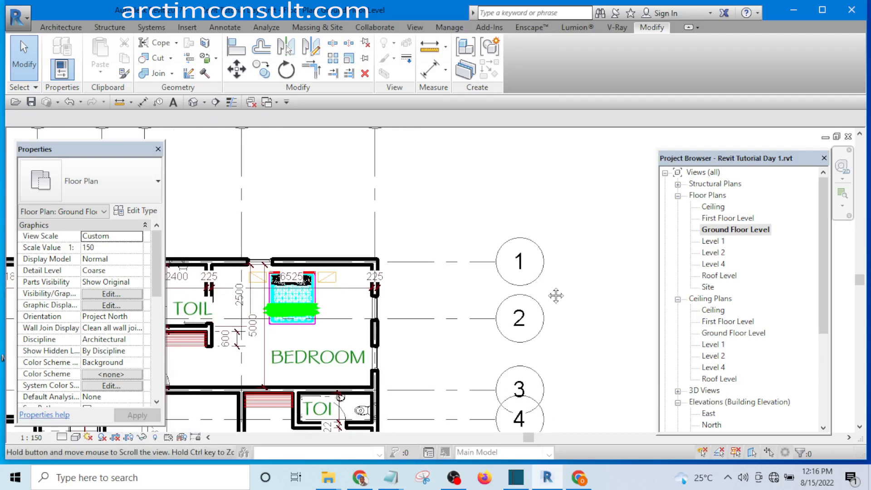
scroll(556, 296, down, 4)
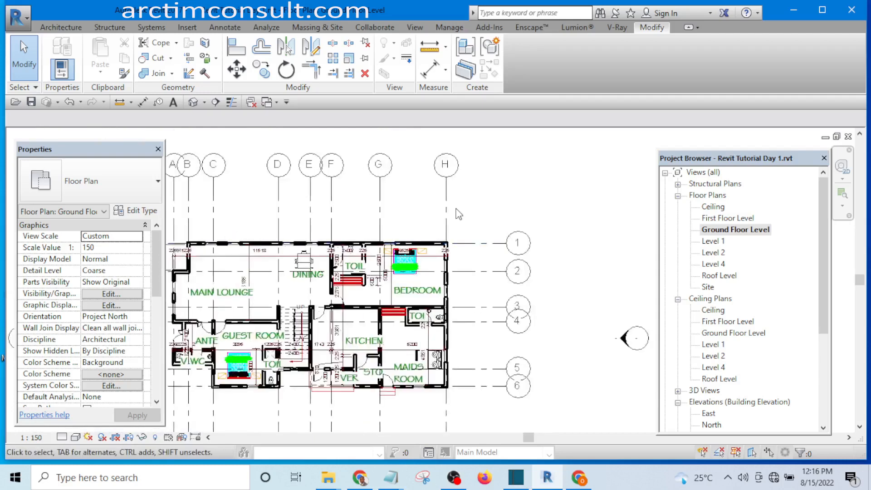
scroll(449, 201, up, 2)
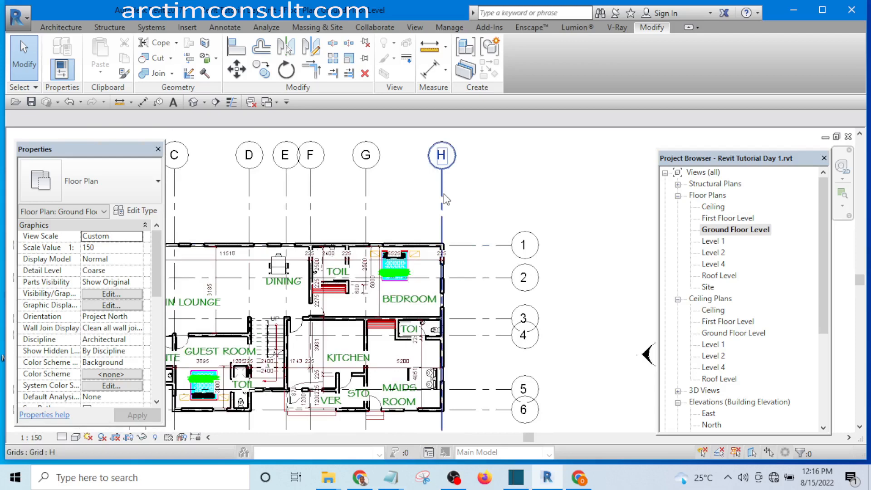
- Review the Symbol options in the 6.5mm Bubble type properties of grid H, and close the dialog without changes
click(444, 195)
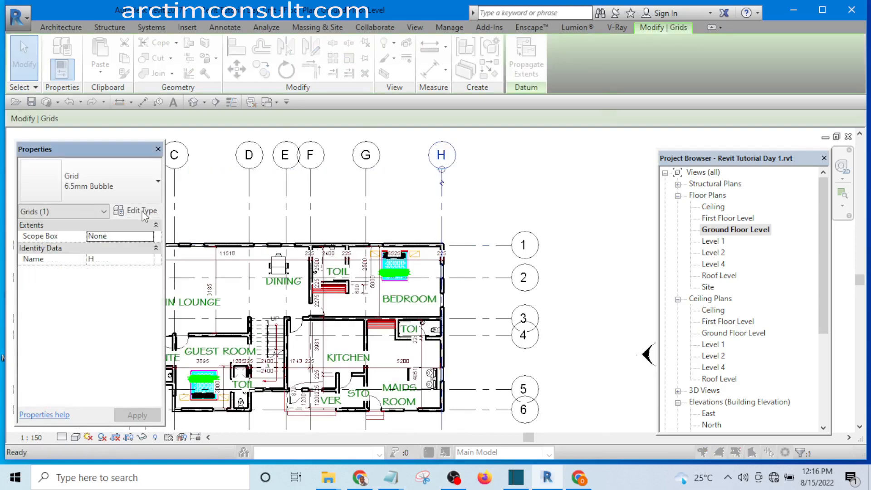
click(141, 212)
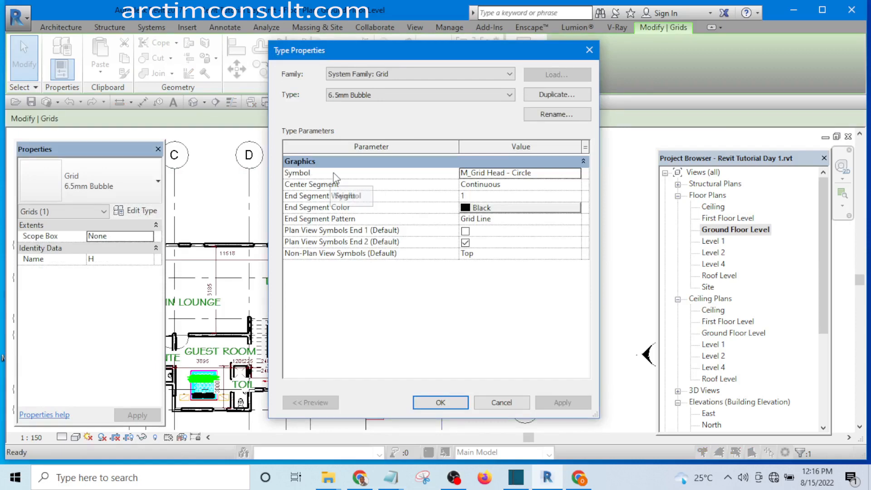
click(574, 173)
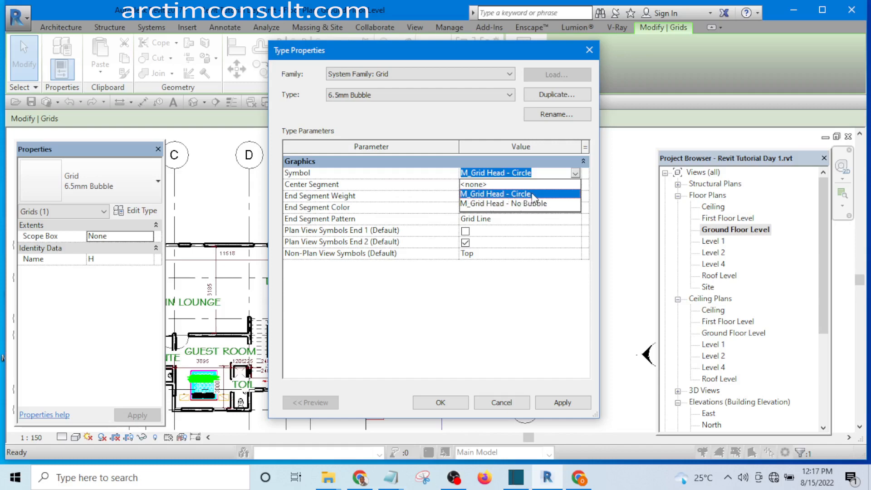
click(590, 50)
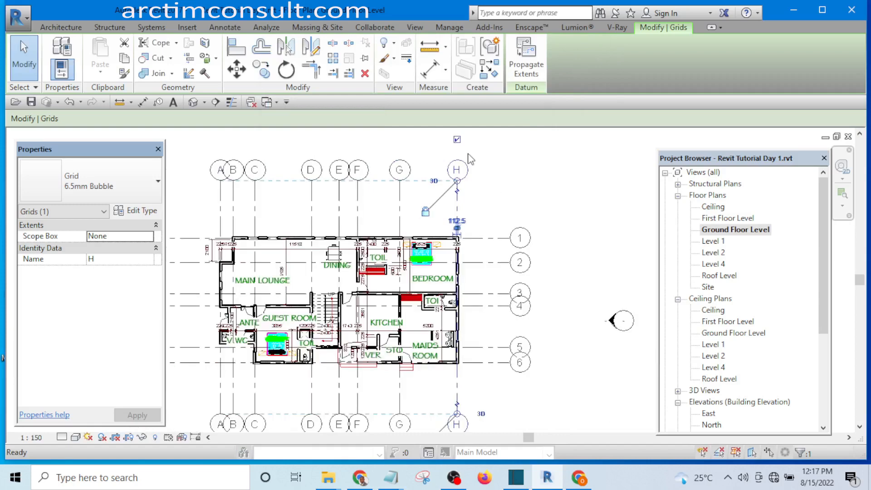
- Inspect the bubbles of grids E, F, G and H above the ground floor plan, and deselect grid H
scroll(499, 211, up, 2)
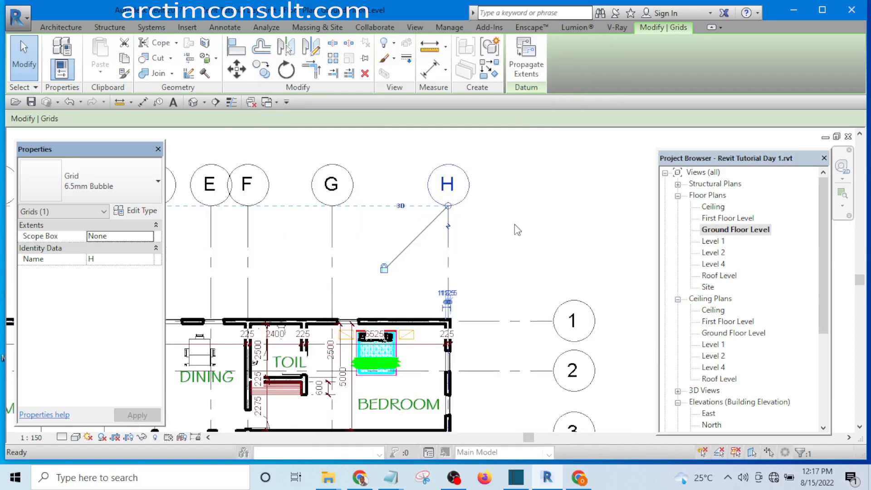
scroll(514, 224, down, 3)
scroll(432, 223, up, 3)
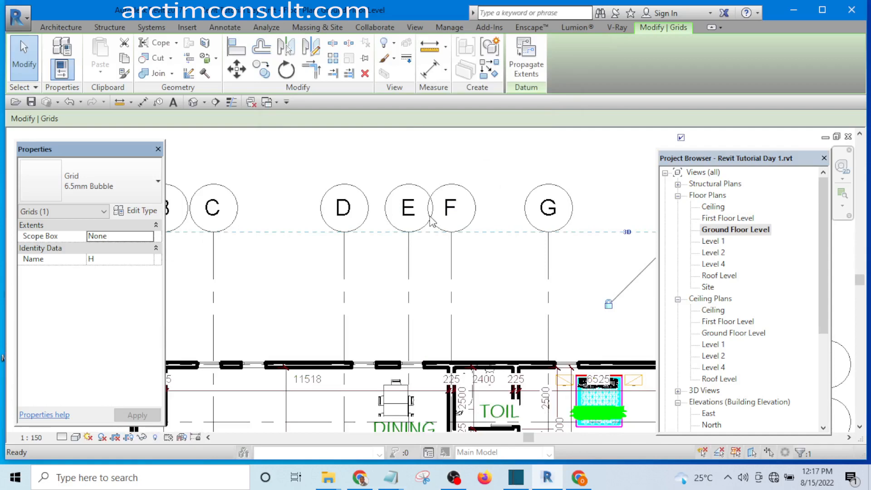
scroll(434, 236, down, 5)
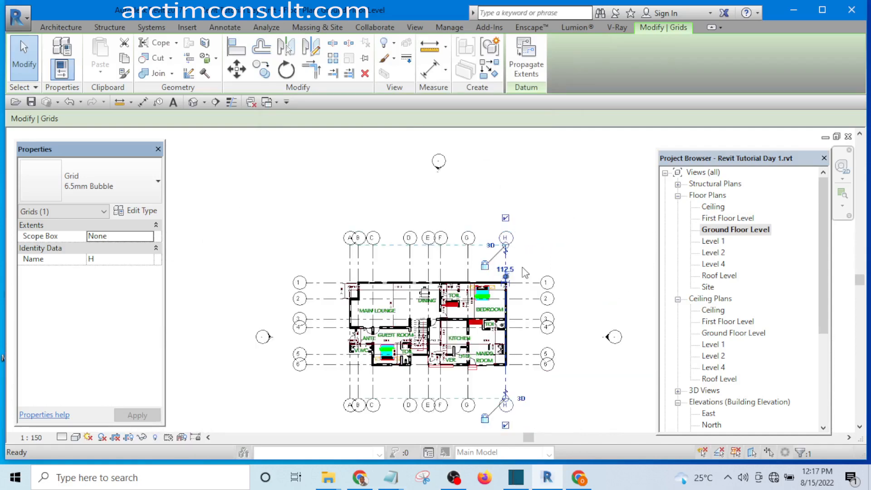
middle_drag(523, 268, 461, 250)
click(507, 228)
middle_drag(509, 233, 493, 246)
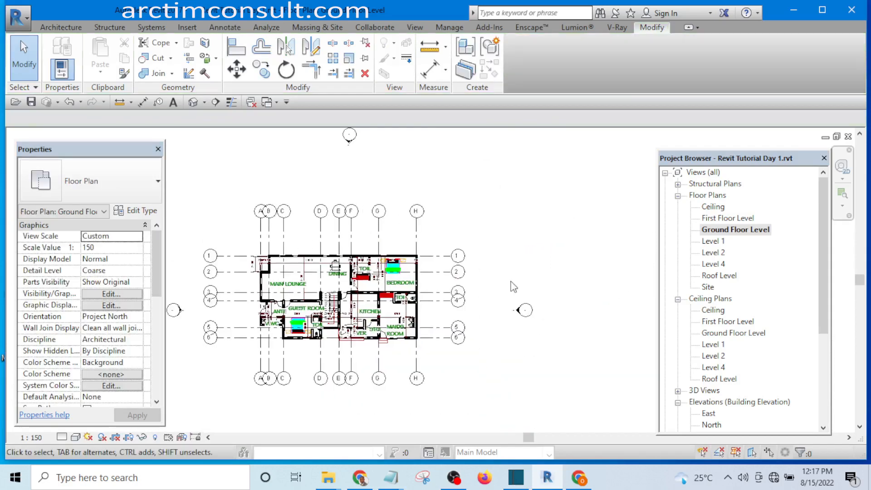
- Expand the project's Families down to the list of Annotation Symbols families
middle_drag(513, 287, 508, 269)
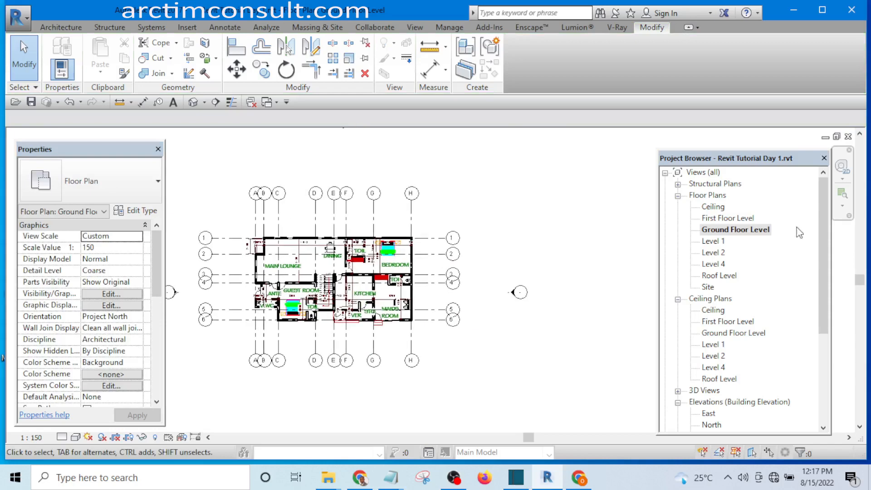
drag(823, 237, 834, 327)
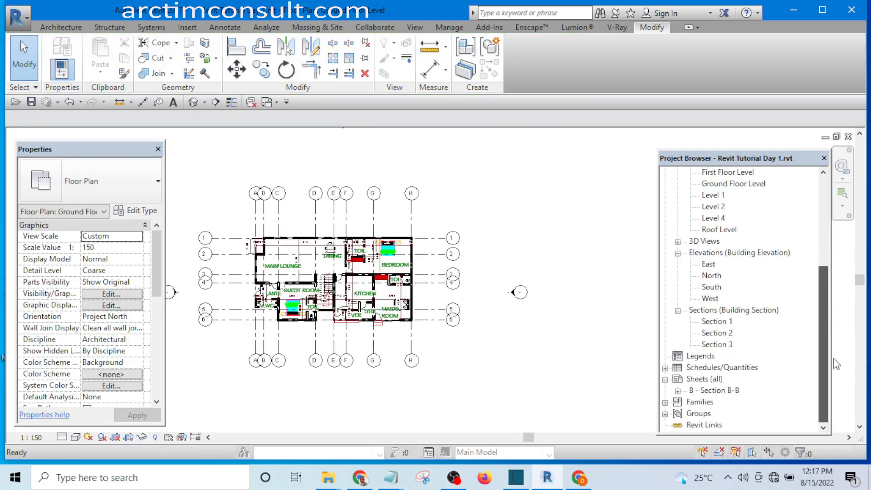
drag(834, 358, 834, 358)
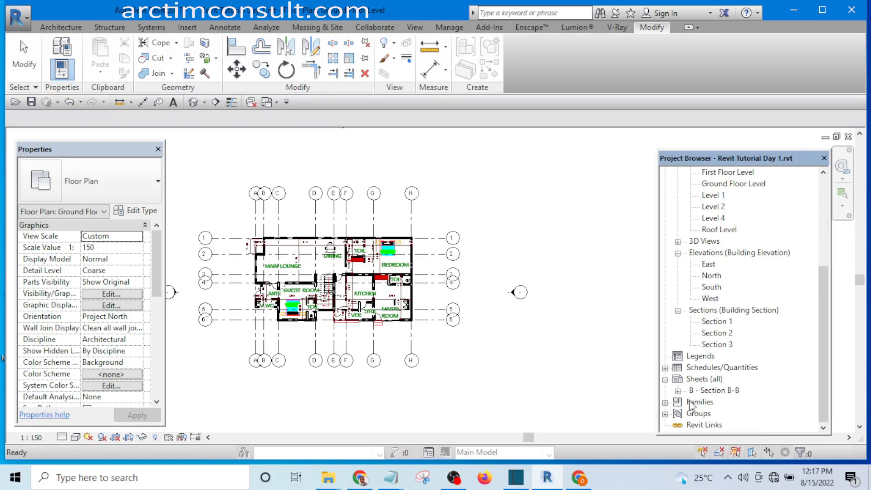
click(665, 402)
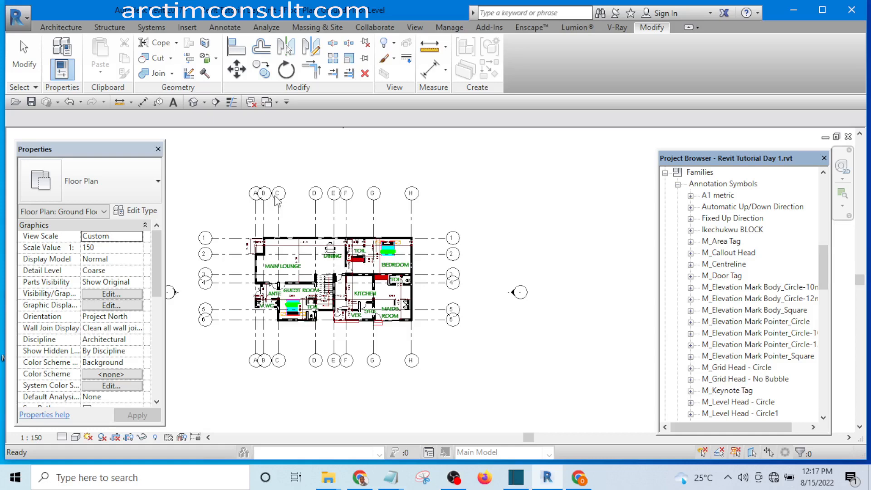
- Check which Symbol family the type properties of grid H use, and close the dialog without changes
click(411, 203)
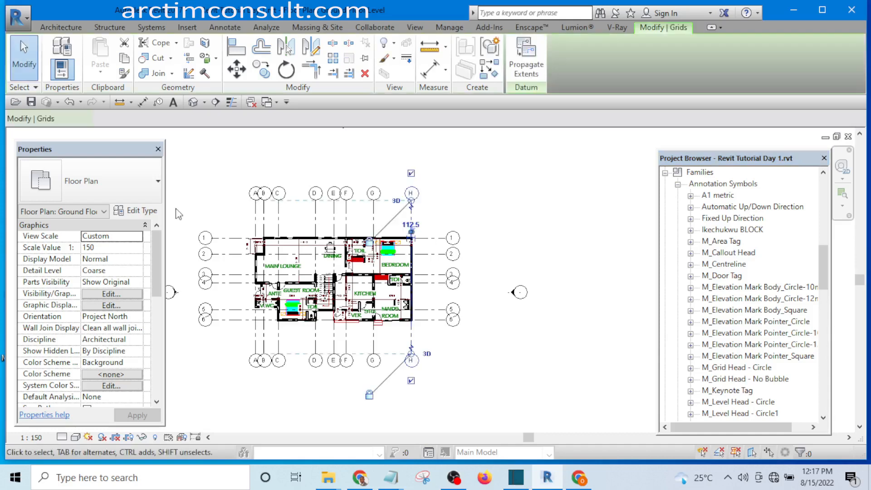
click(139, 211)
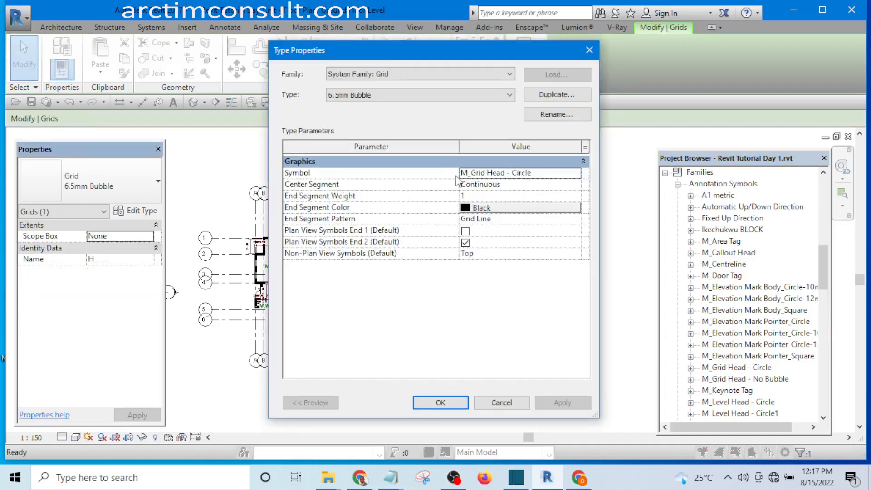
click(594, 46)
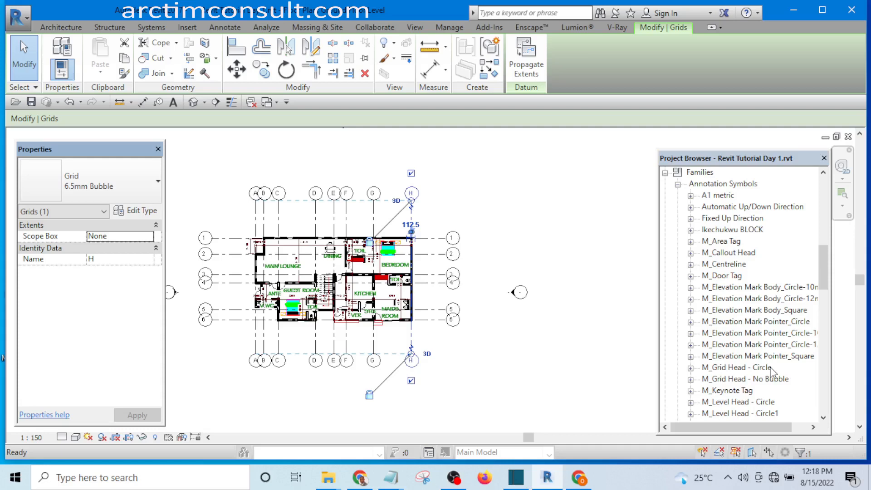
- Open the M_Grid Head - Circle annotation family for editing in the family editor
right_click(709, 369)
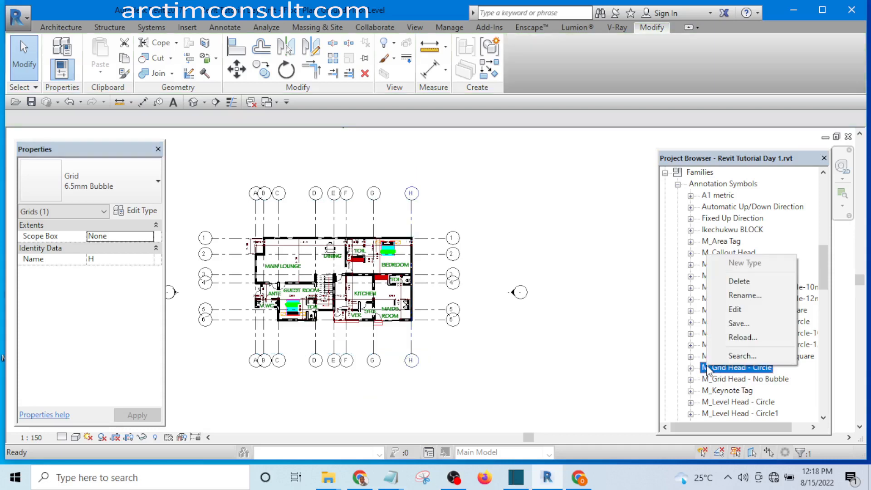
click(738, 309)
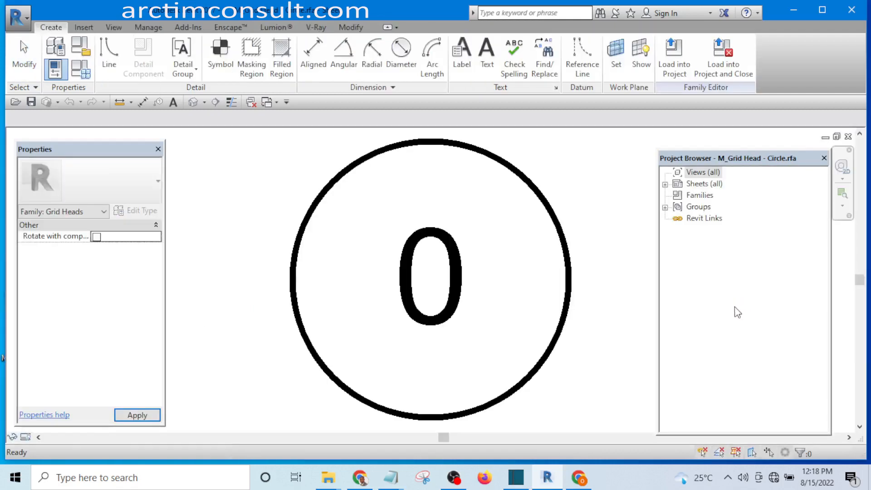
scroll(433, 279, down, 5)
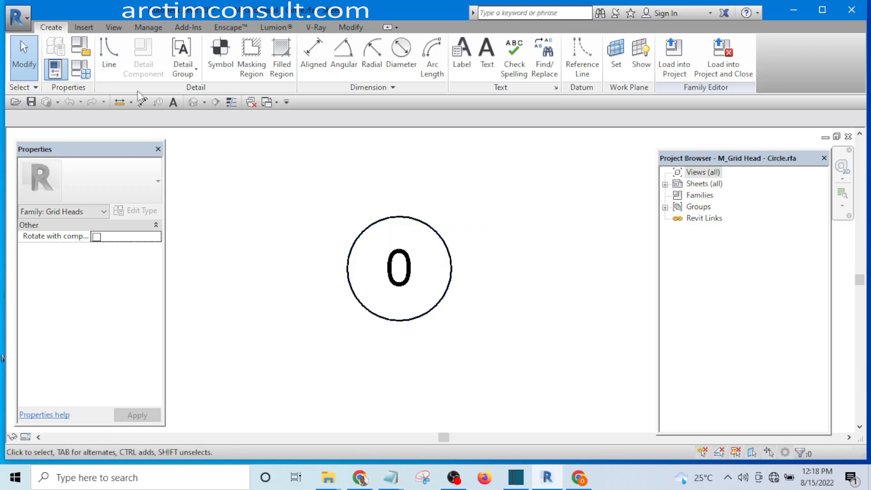
- Start saving the grid head family as a new file, choosing the Annotations folder of the US Metric library as its location
click(26, 12)
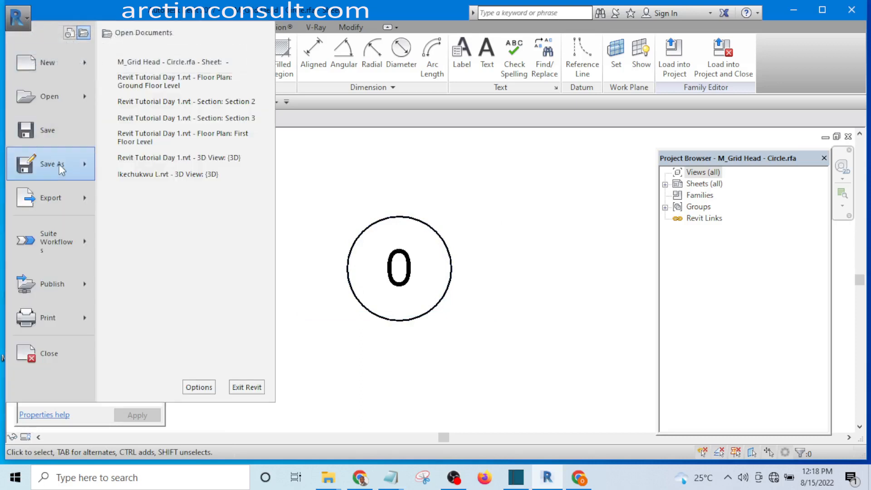
mouse_move(59, 165)
click(157, 119)
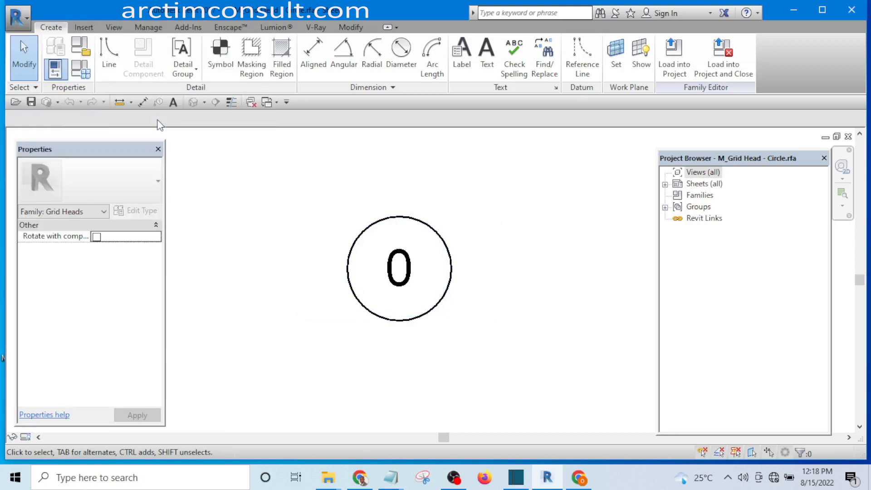
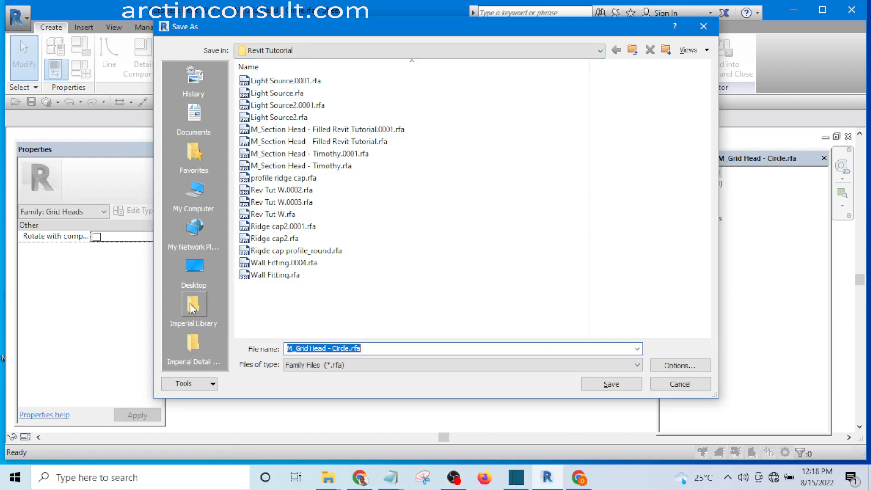
click(193, 348)
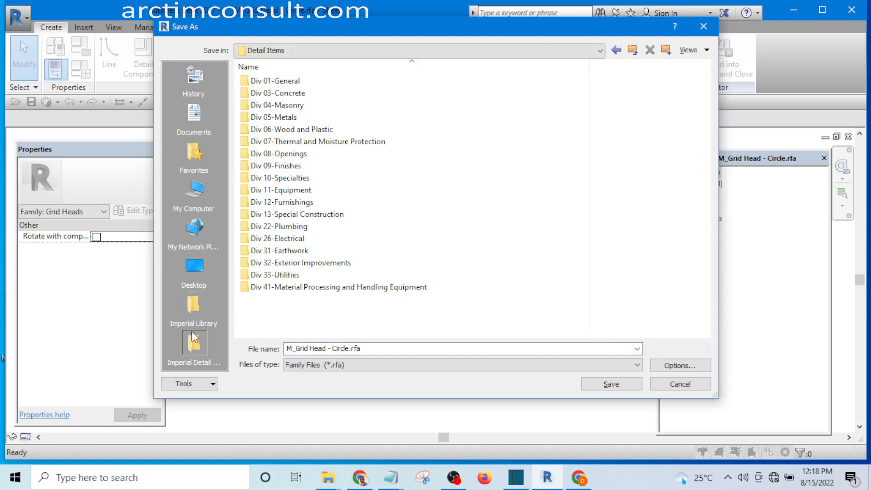
click(194, 308)
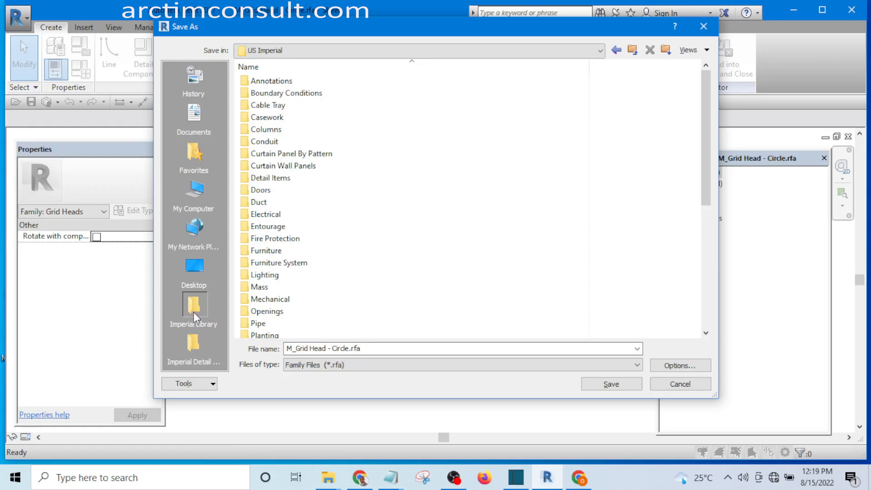
click(488, 50)
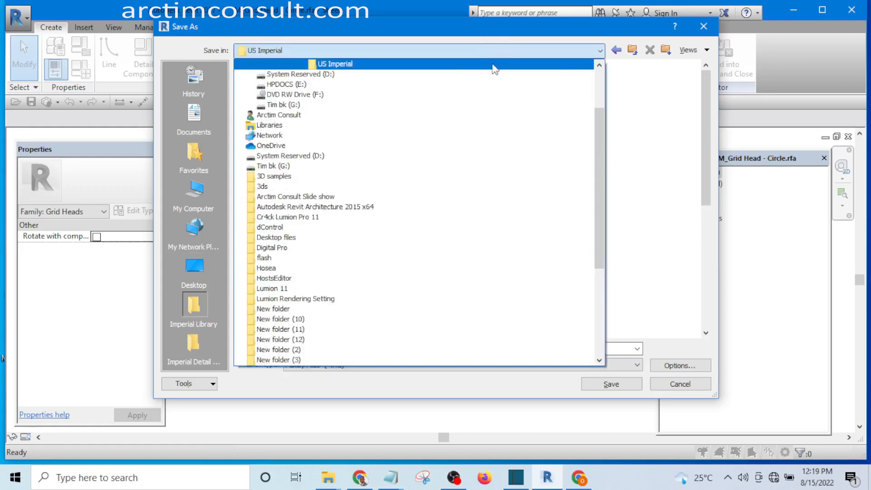
scroll(499, 111, up, 2)
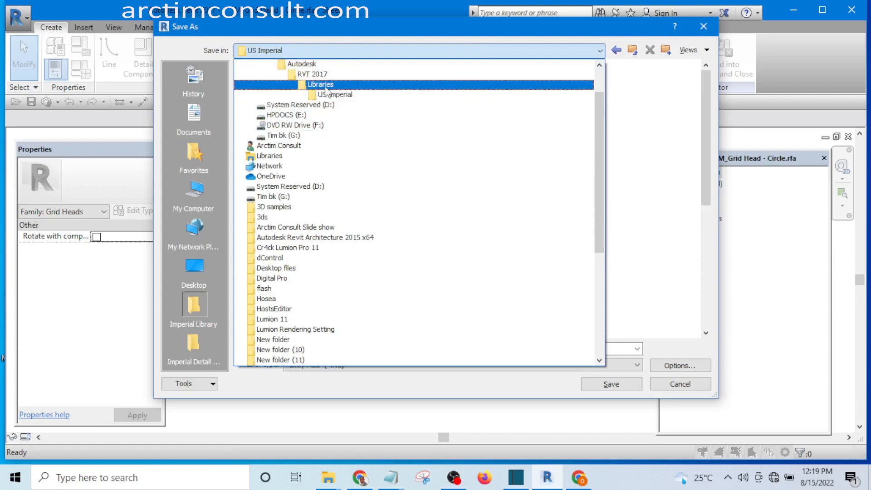
click(322, 84)
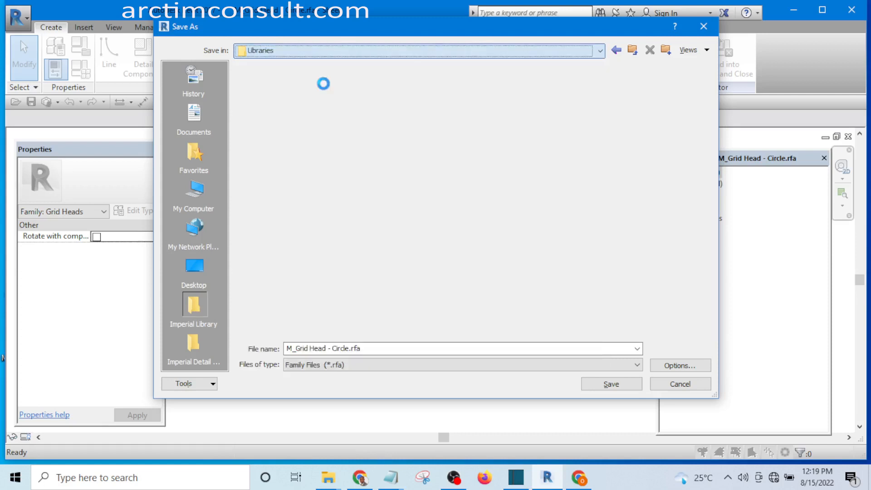
click(277, 131)
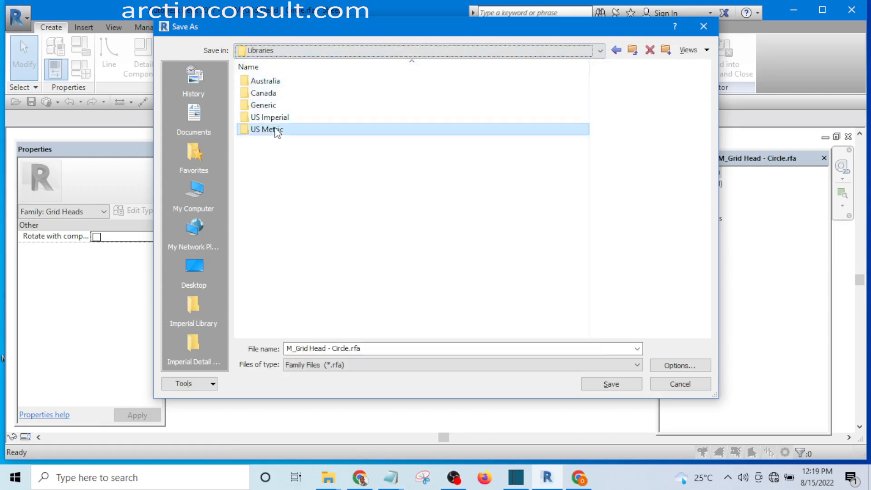
double_click(277, 130)
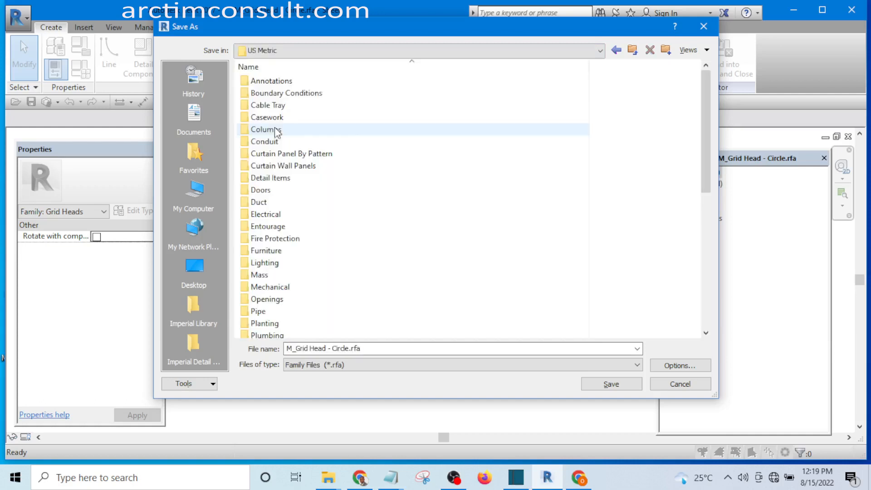
double_click(267, 82)
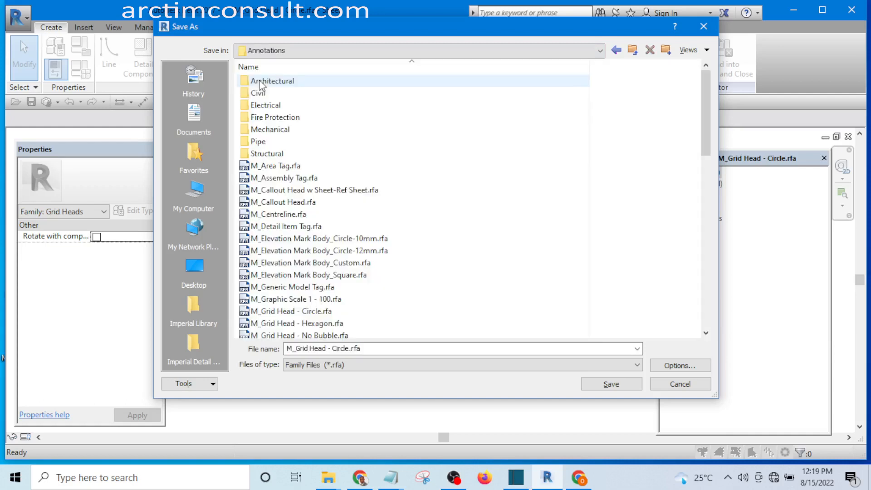
scroll(354, 182, down, 10)
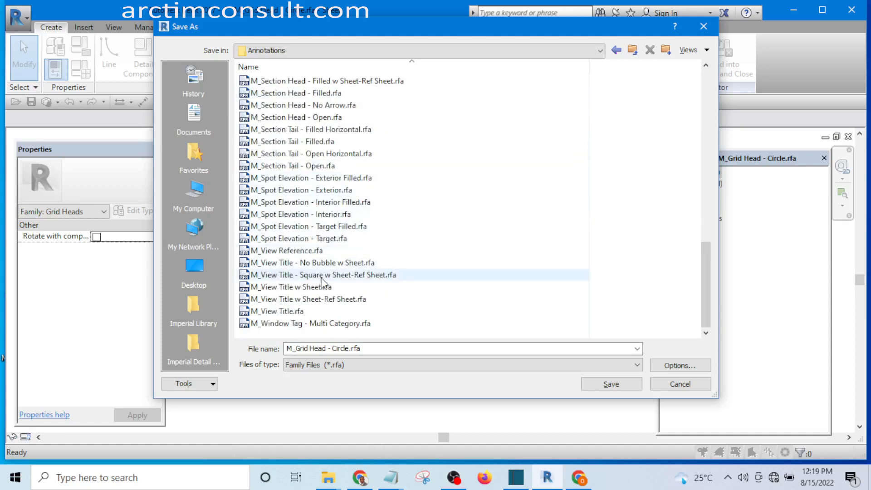
scroll(318, 273, up, 5)
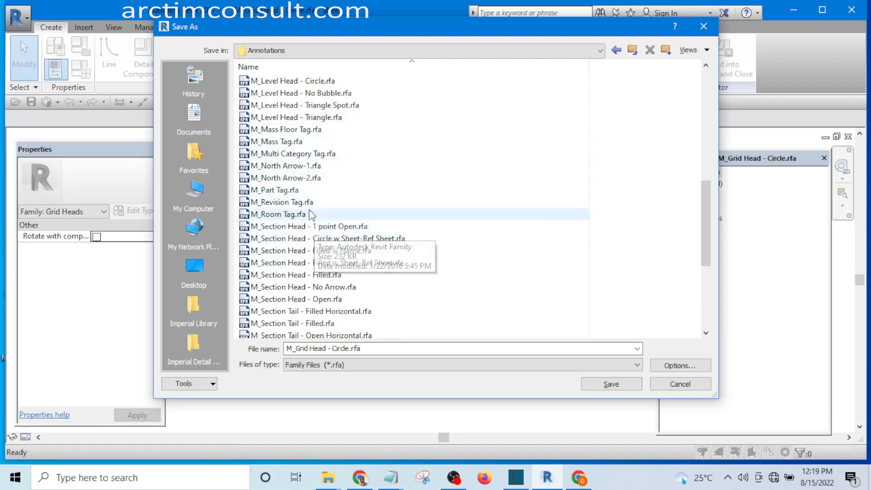
scroll(272, 238, up, 3)
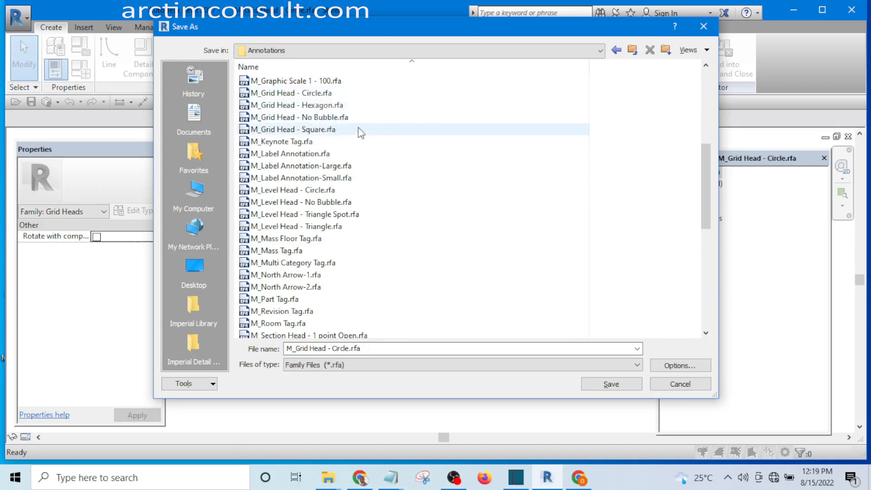
- Name the family file "M_Grid Head - Circle Revit Tutorial.rfa", accept the default file save options, and save it
click(349, 349)
click(350, 348)
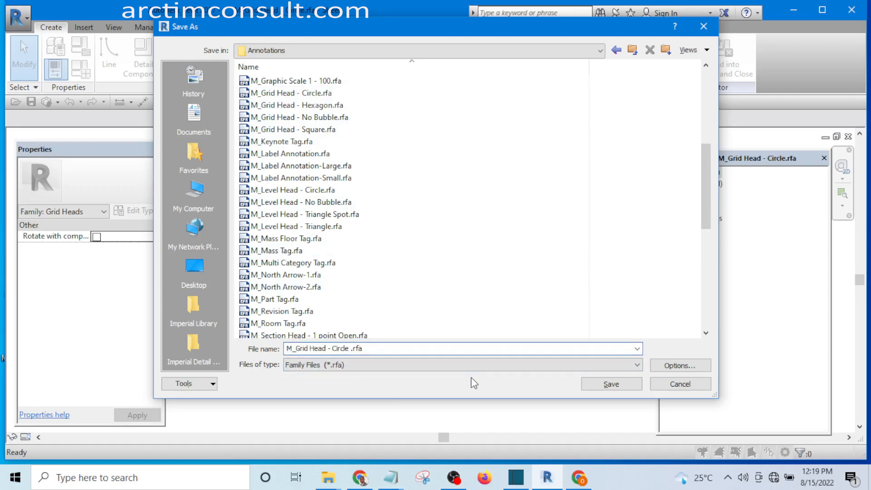
text(T)
key(BackSpace)
text(Rev)
text(it)
text( Tu)
text(to)
text(rai)
text(l)
key(BackSpace)
key(BackSpace)
key(BackSpace)
text(ial)
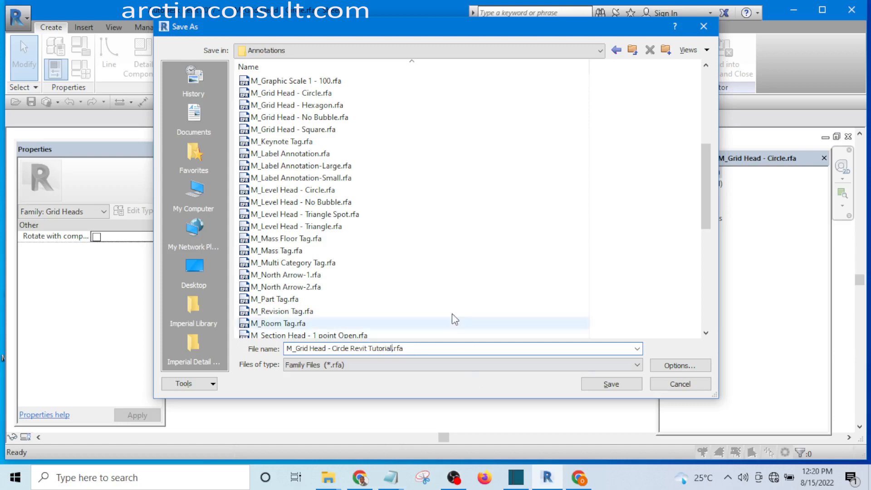
click(677, 366)
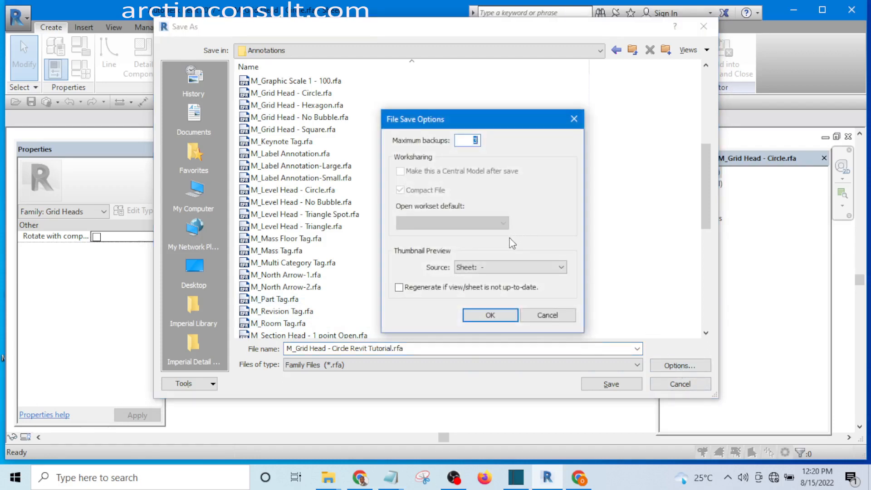
click(497, 318)
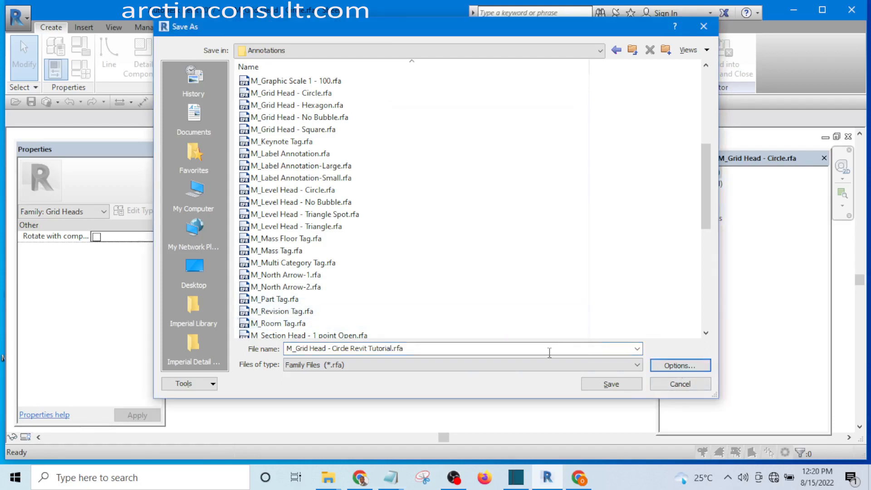
click(617, 389)
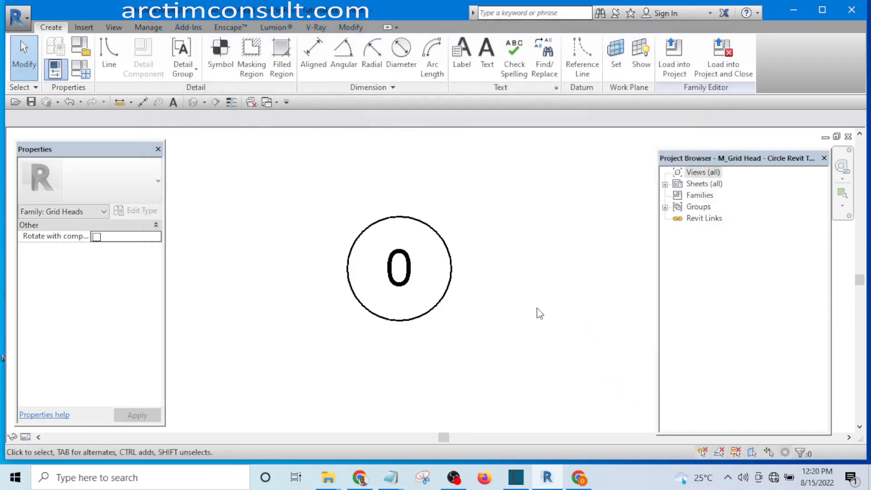
- Set the text font of the grid head's 4.5mm label type to Eras Bold ITC
scroll(535, 354, down, 2)
scroll(398, 300, up, 1)
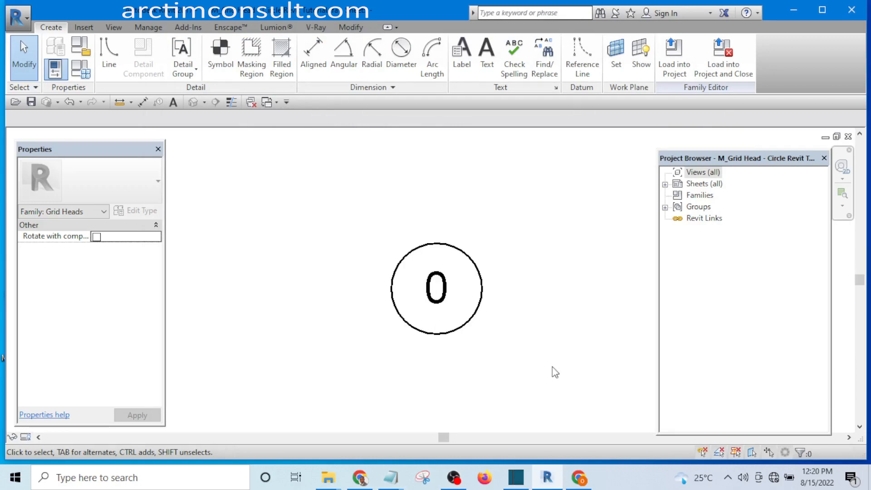
scroll(436, 286, up, 1)
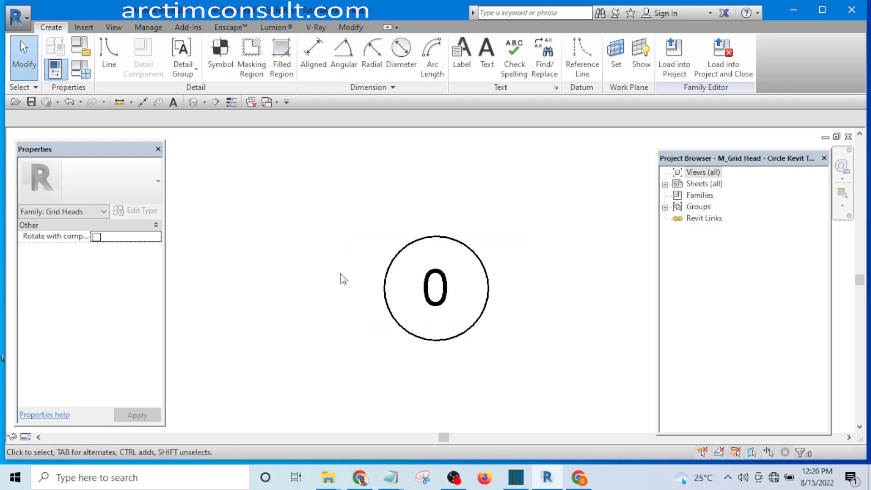
click(382, 258)
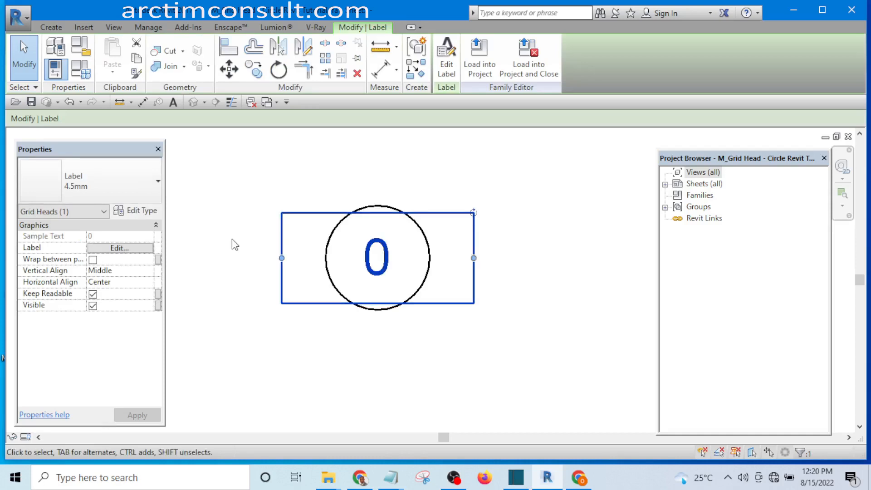
click(138, 211)
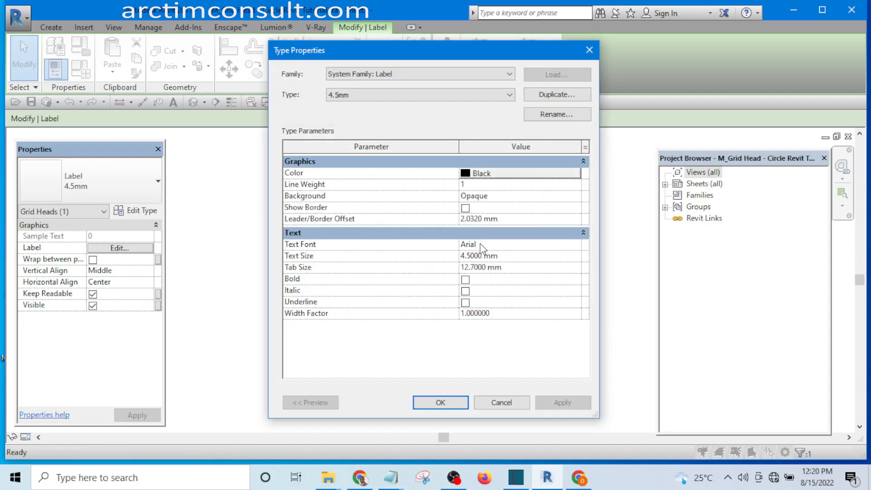
click(480, 245)
click(575, 245)
scroll(587, 285, down, 8)
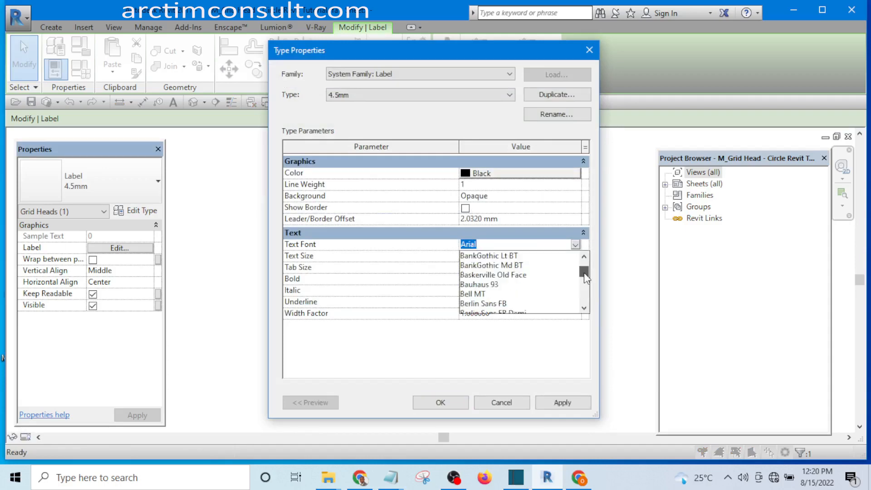
scroll(547, 298, up, 4)
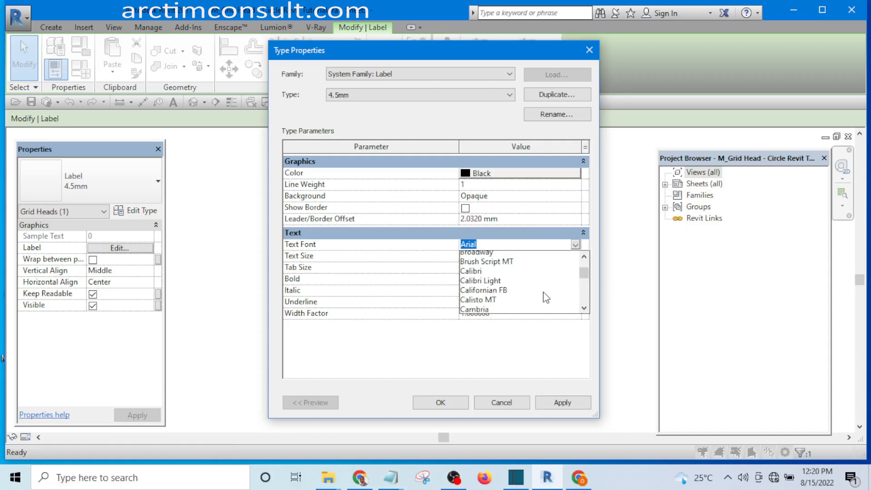
scroll(547, 298, down, 6)
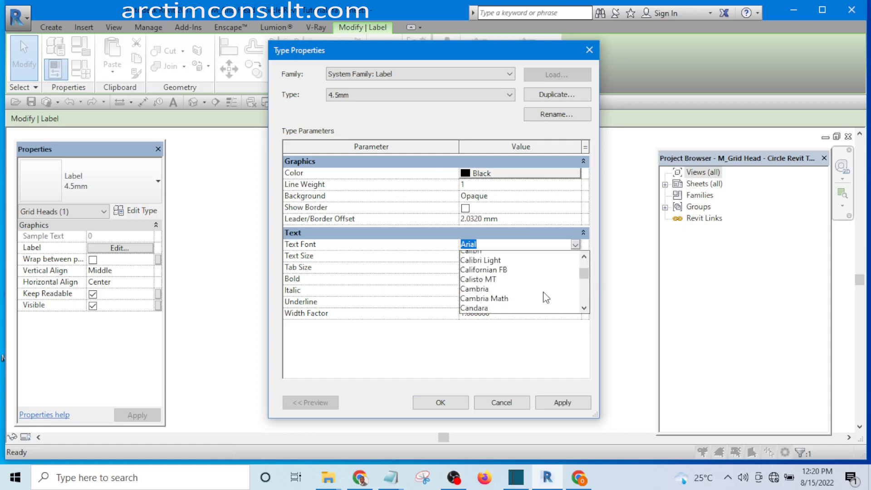
scroll(547, 297, down, 8)
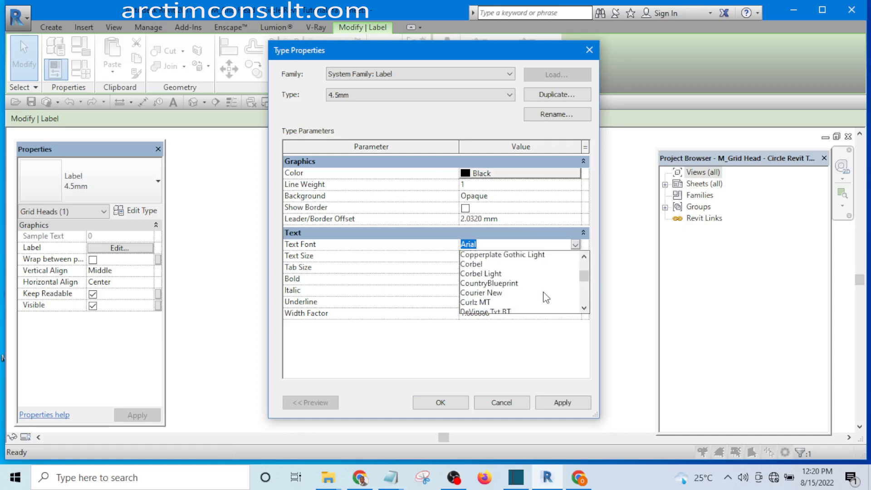
scroll(546, 298, up, 7)
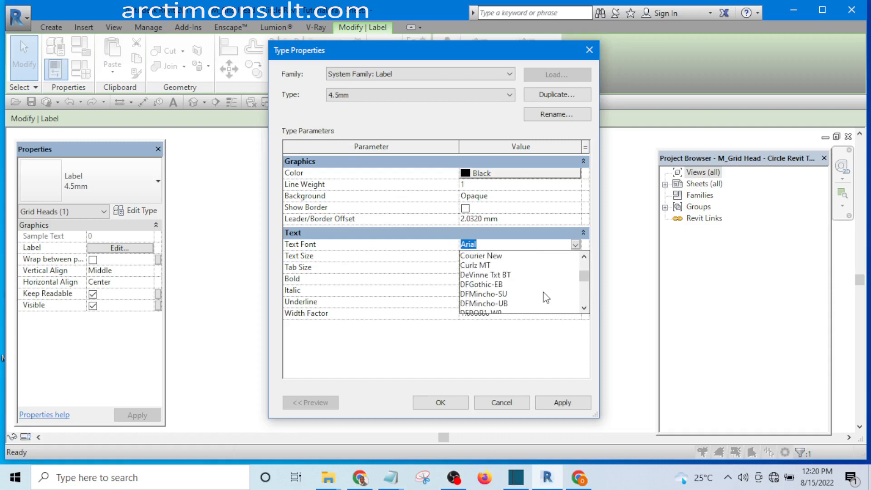
scroll(546, 298, down, 2)
scroll(543, 293, down, 8)
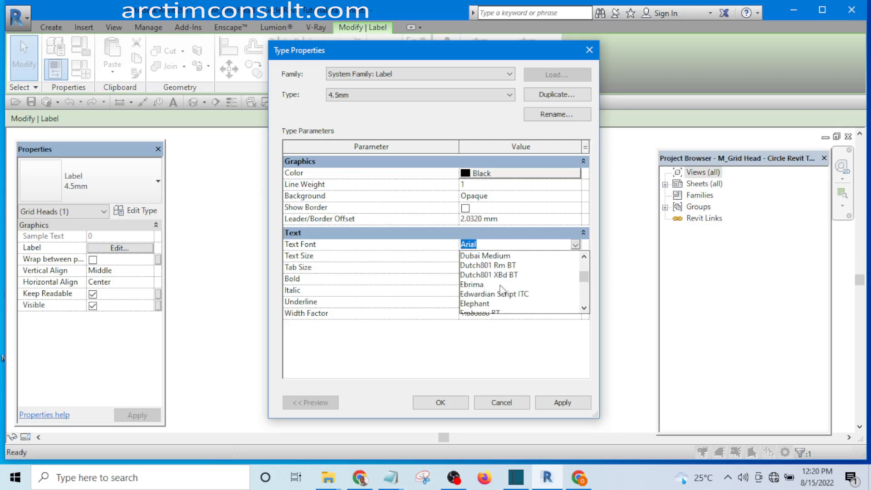
scroll(505, 293, down, 3)
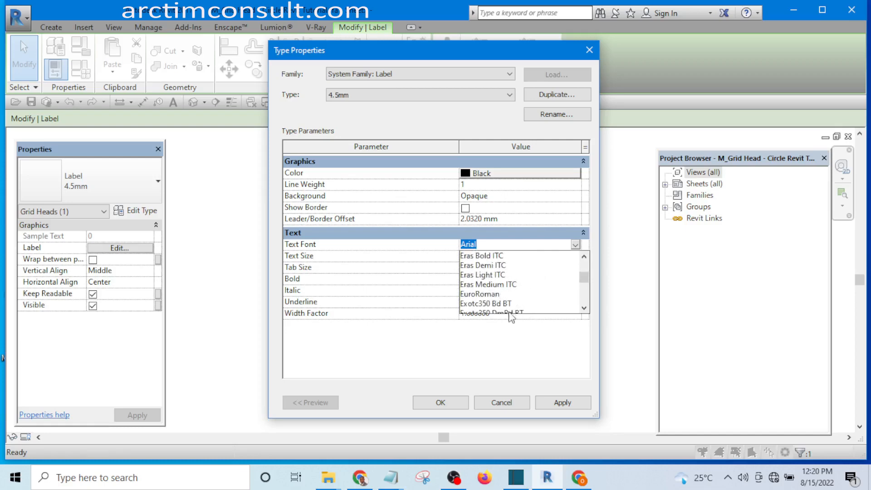
click(485, 256)
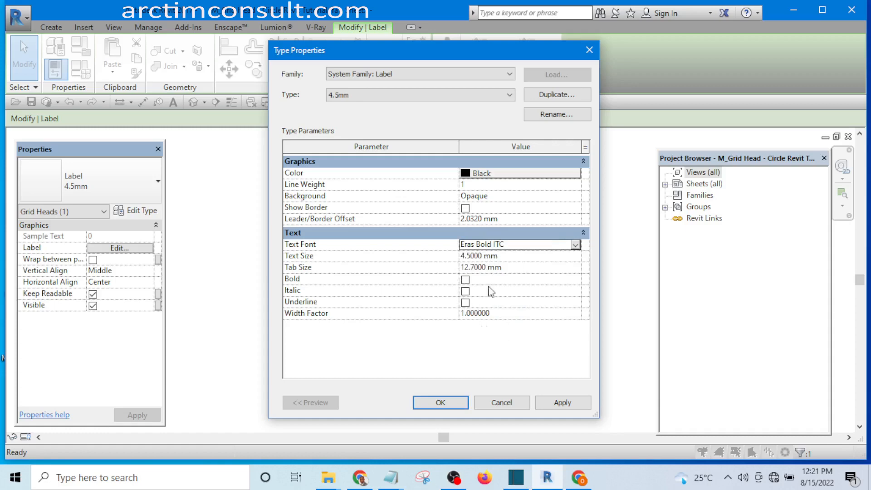
- Set the 4.5mm label type's color to RGB 255-128-064, make its text bold, and confirm the type properties
click(466, 173)
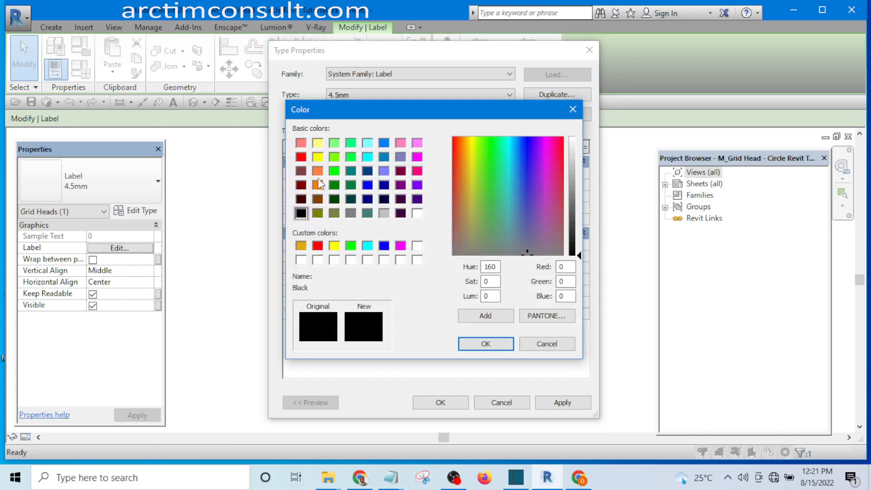
click(317, 171)
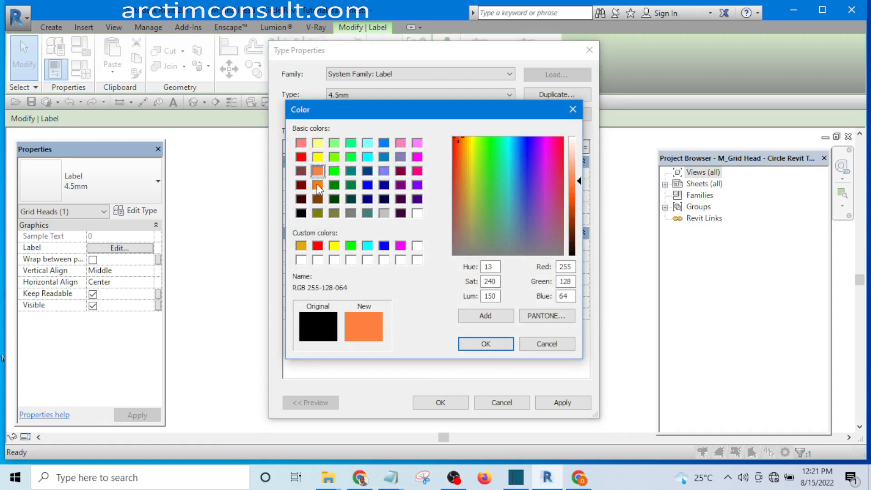
click(486, 344)
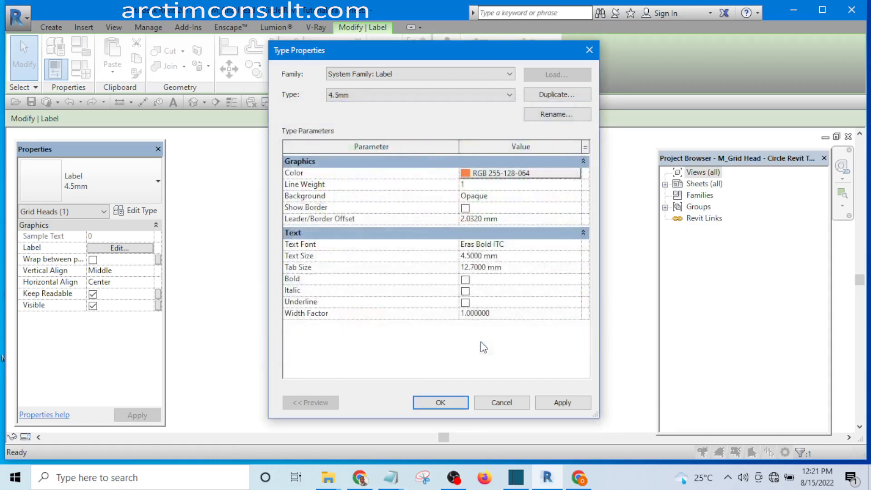
click(560, 405)
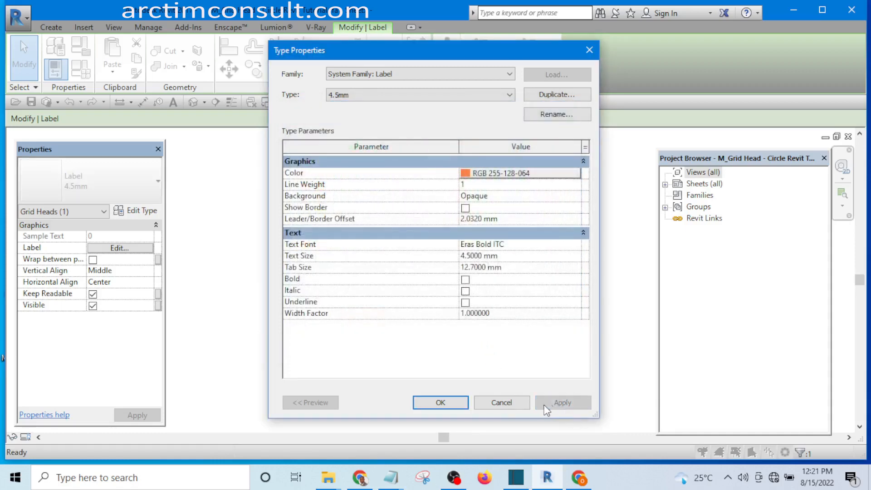
click(466, 280)
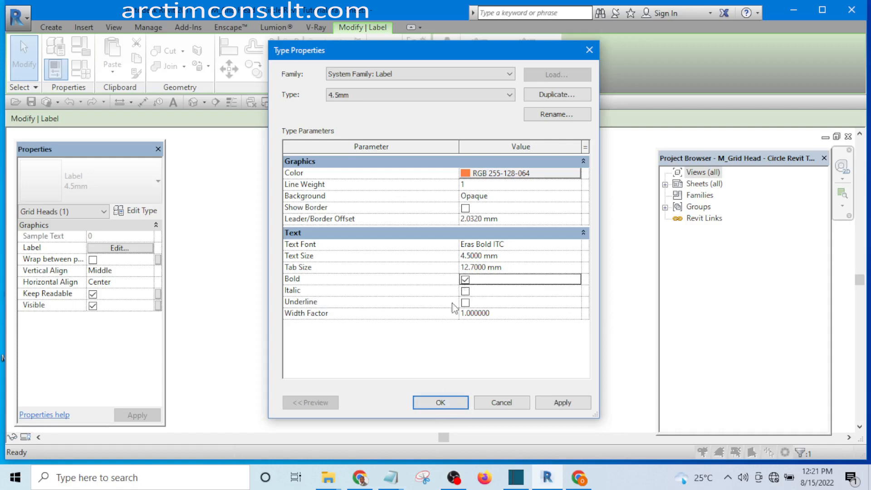
click(443, 402)
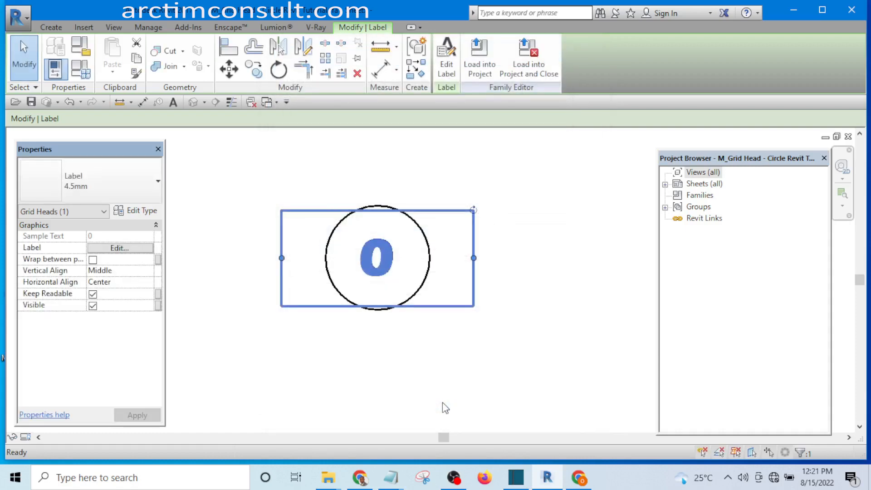
click(444, 405)
scroll(390, 273, up, 3)
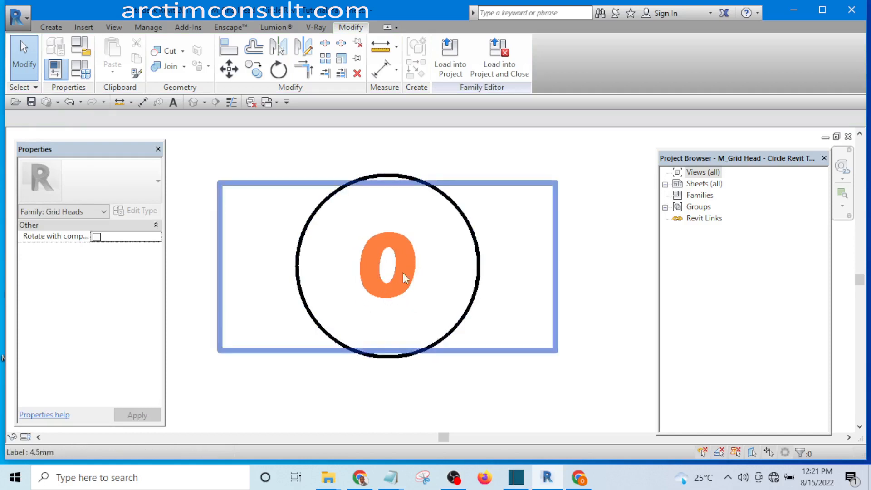
scroll(429, 323, down, 2)
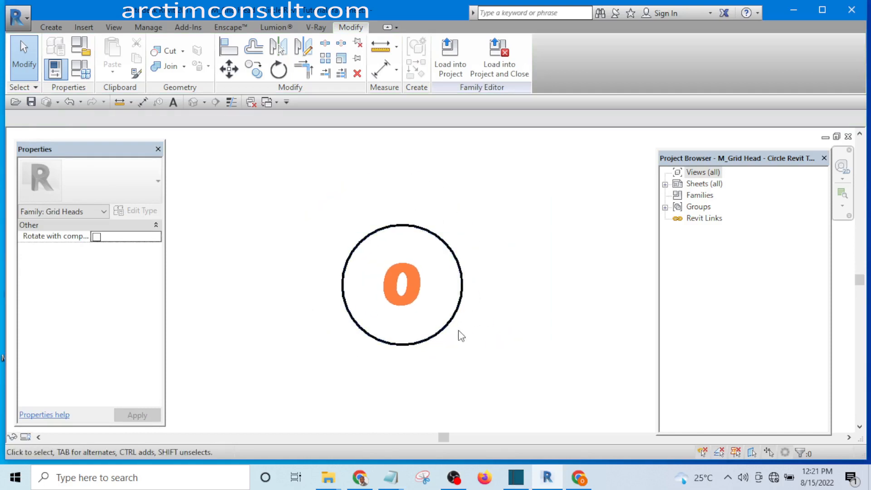
- Set the background of the grid head's 4.5mm label type to Transparent and apply the change
click(383, 321)
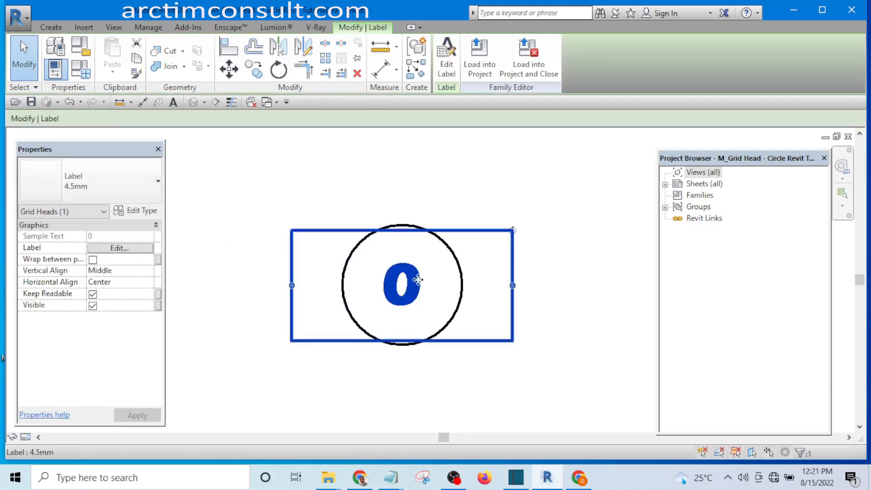
click(138, 211)
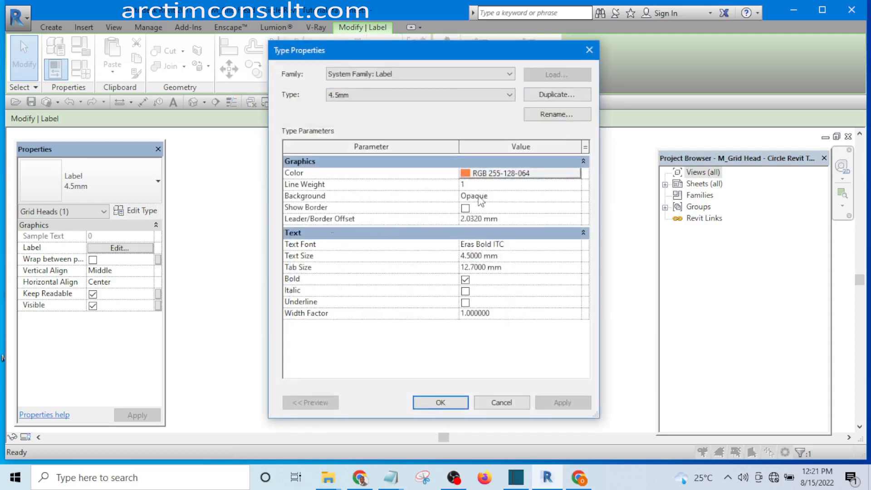
click(576, 197)
click(577, 197)
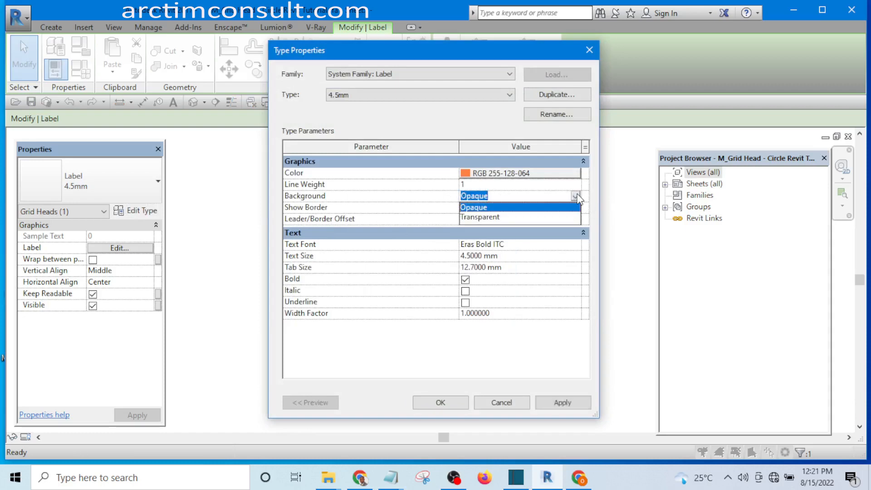
click(492, 218)
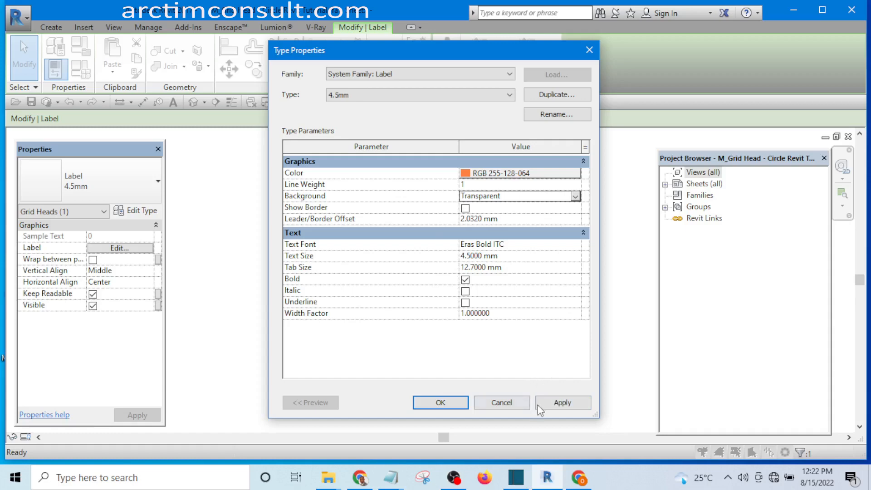
click(559, 404)
click(428, 403)
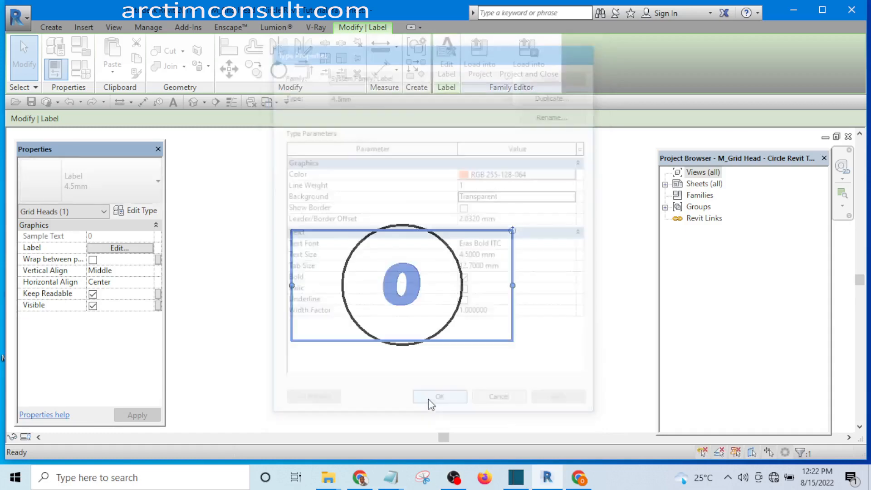
click(572, 320)
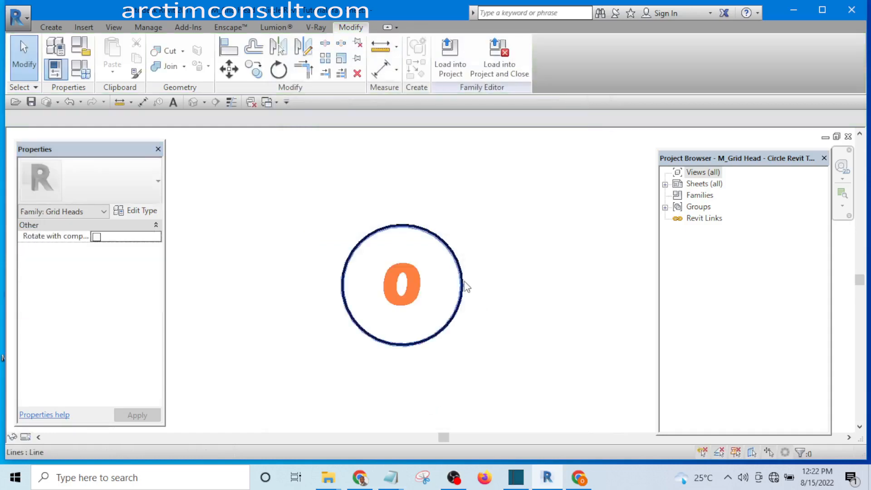
click(463, 283)
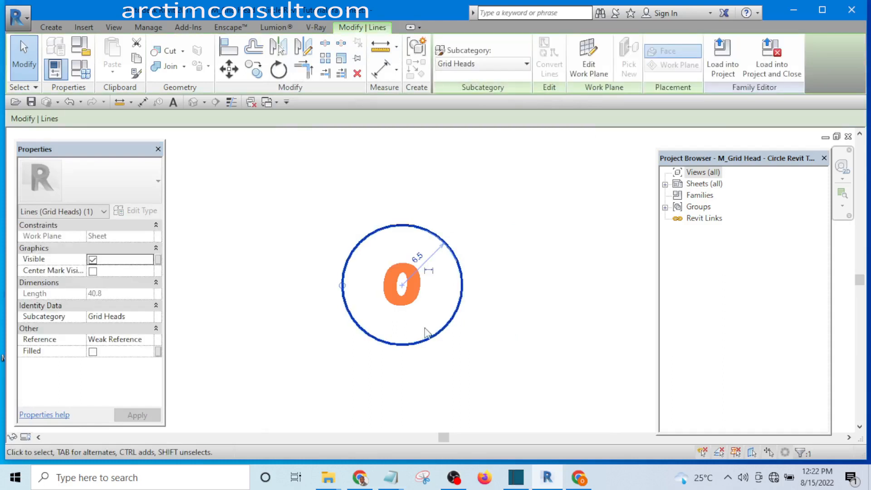
scroll(360, 293, up, 3)
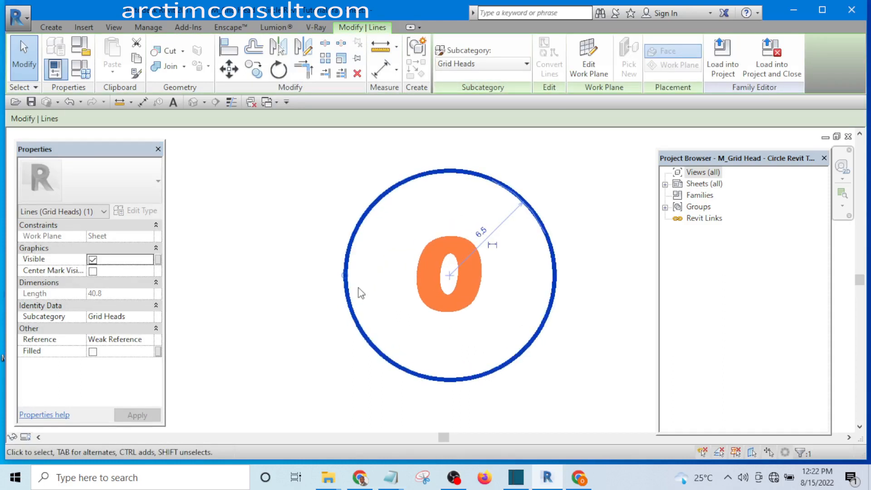
click(481, 232)
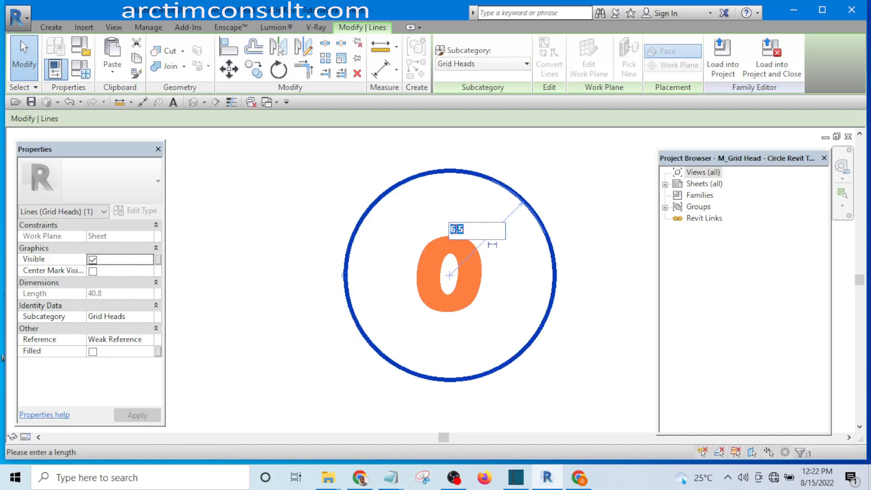
double_click(457, 229)
click(573, 251)
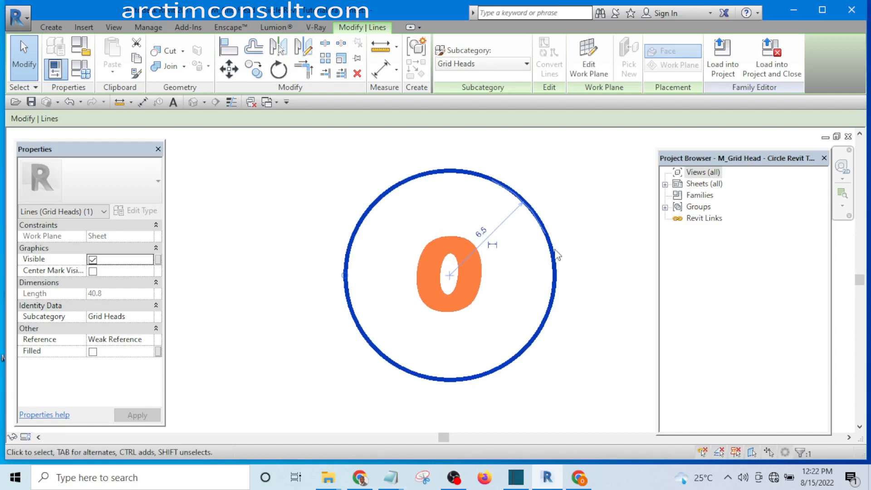
key(Escape)
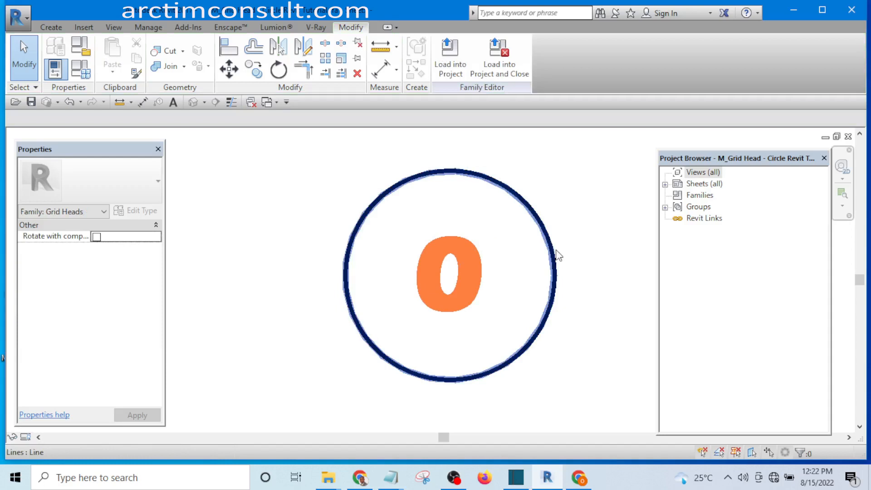
- Set the radius of the grid head's circle around the label to 3.5
click(552, 281)
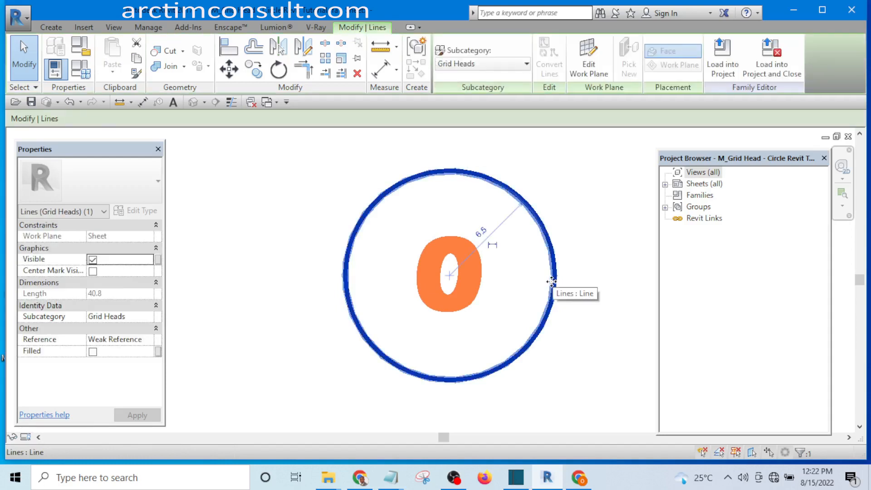
click(481, 232)
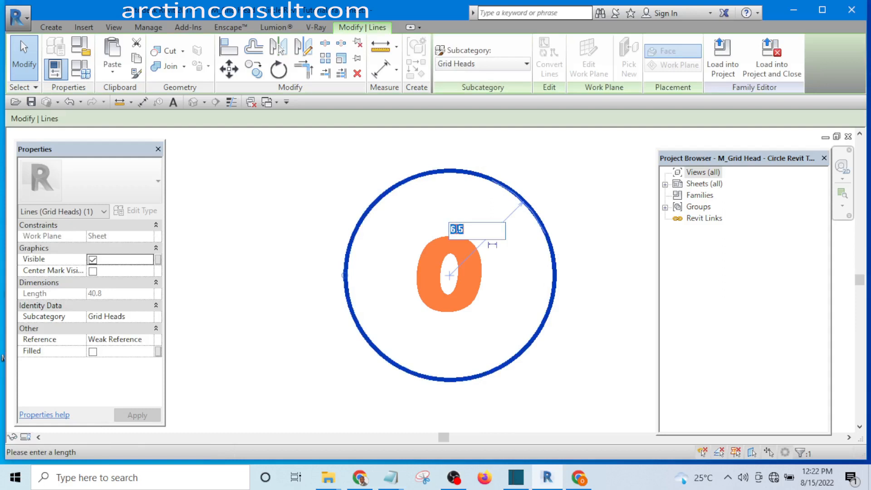
text(3.5)
key(Return)
click(590, 263)
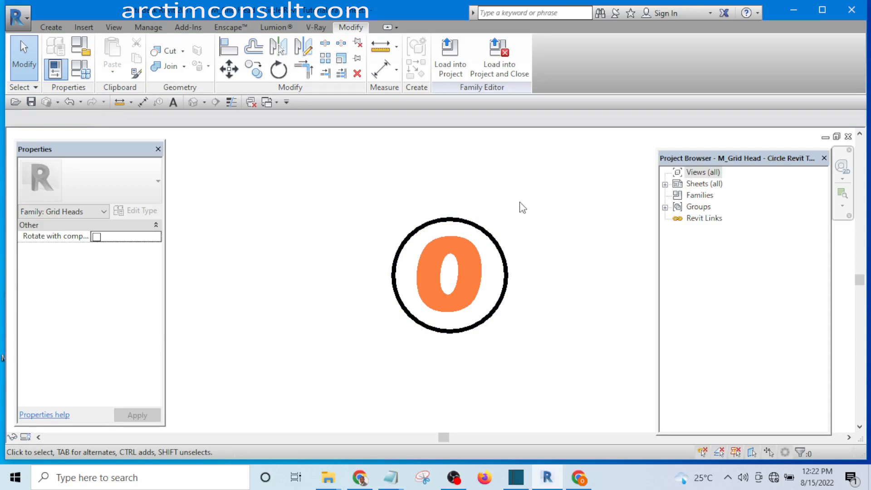
scroll(522, 209, down, 2)
scroll(526, 236, up, 4)
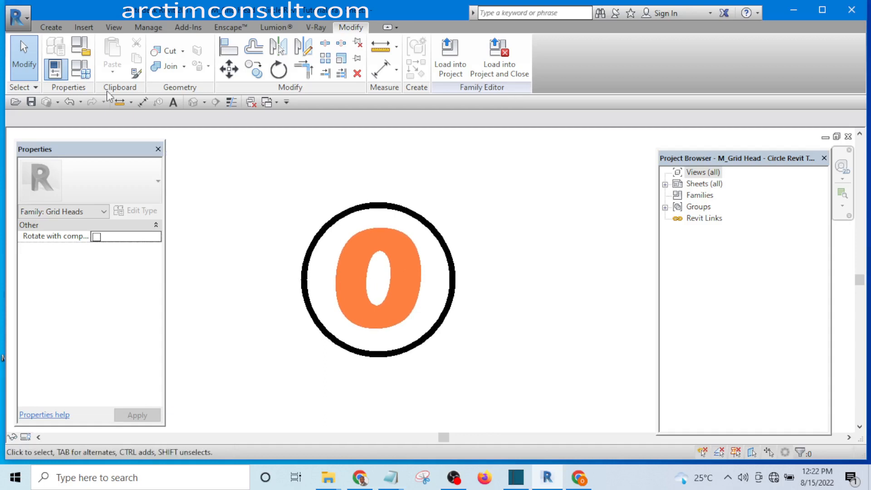
- Save the grid head family and load it into the Revit Tutorial Day 1.rvt project
click(31, 102)
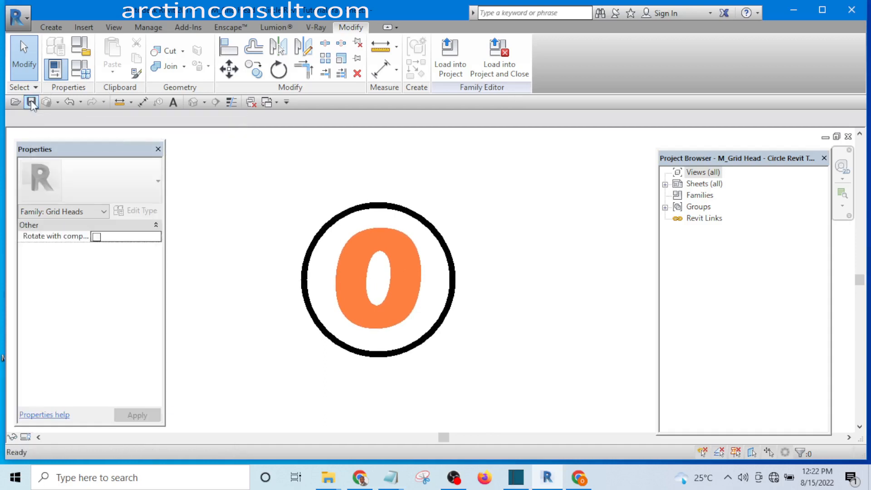
click(457, 58)
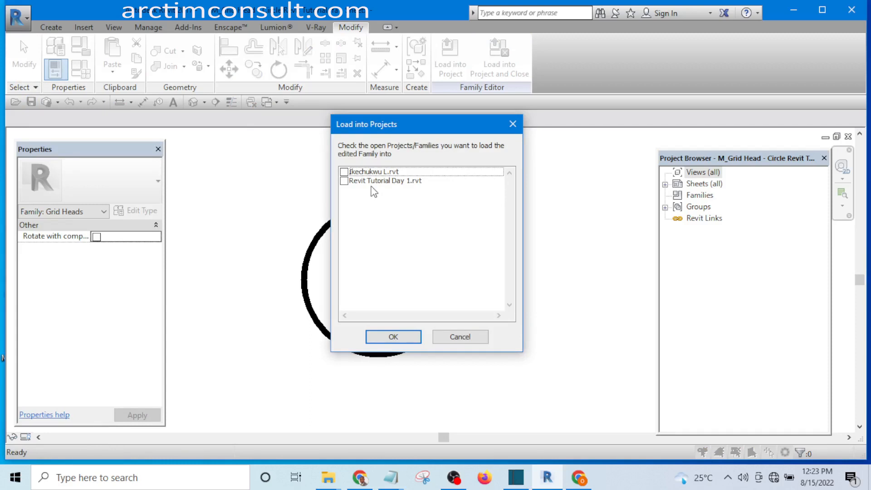
click(344, 180)
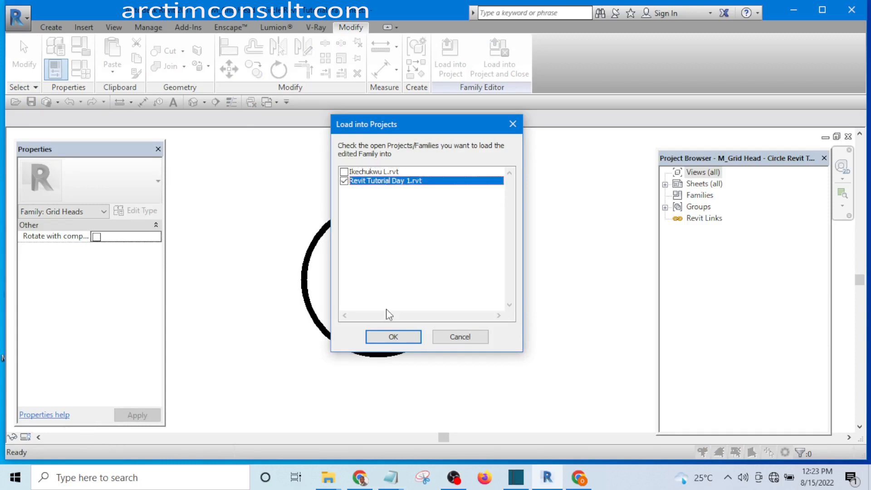
click(389, 337)
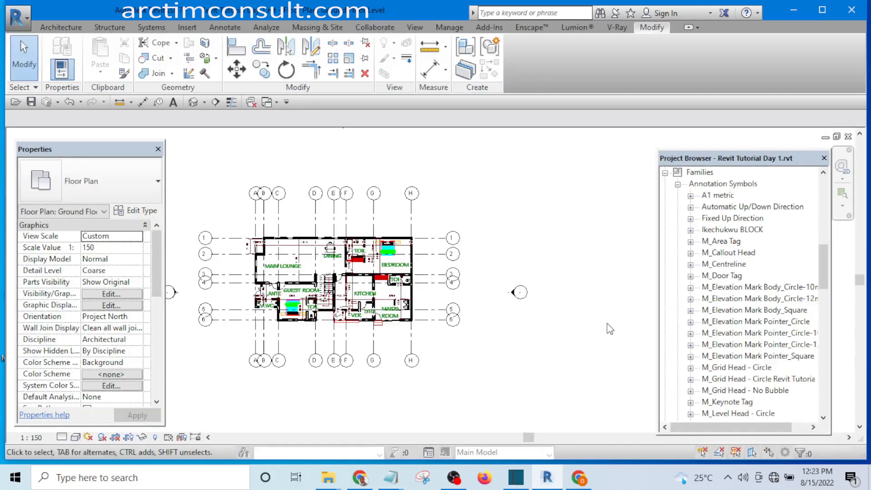
- Set the symbol of the 6.5mm Bubble grid type to M_Grid Head - Circle Revit Tutorial and apply it
scroll(512, 235, up, 3)
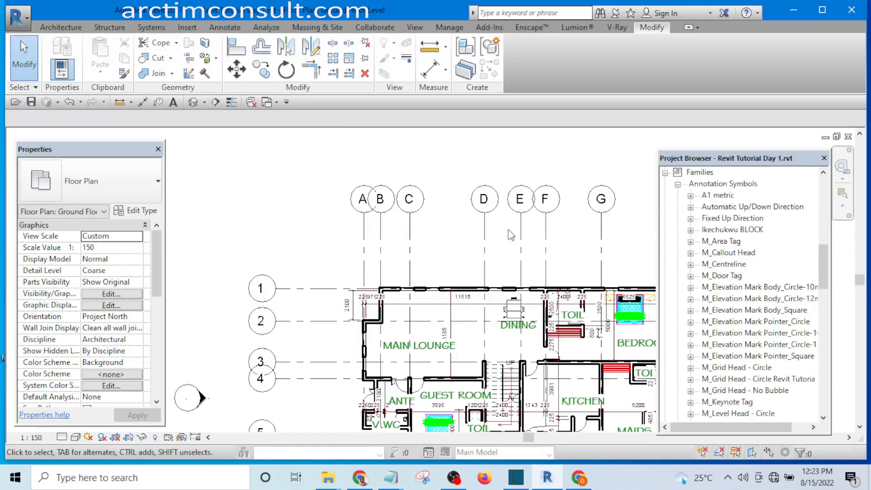
scroll(512, 234, down, 2)
middle_drag(511, 267, 489, 258)
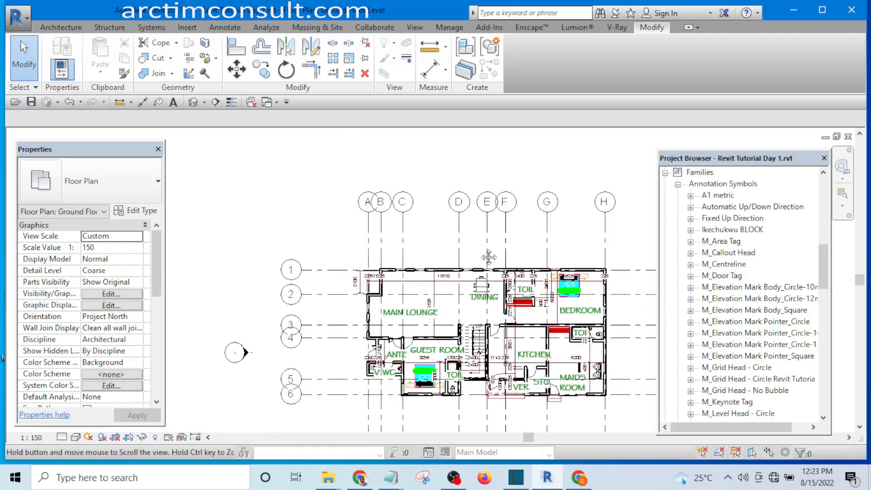
middle_drag(488, 258, 492, 262)
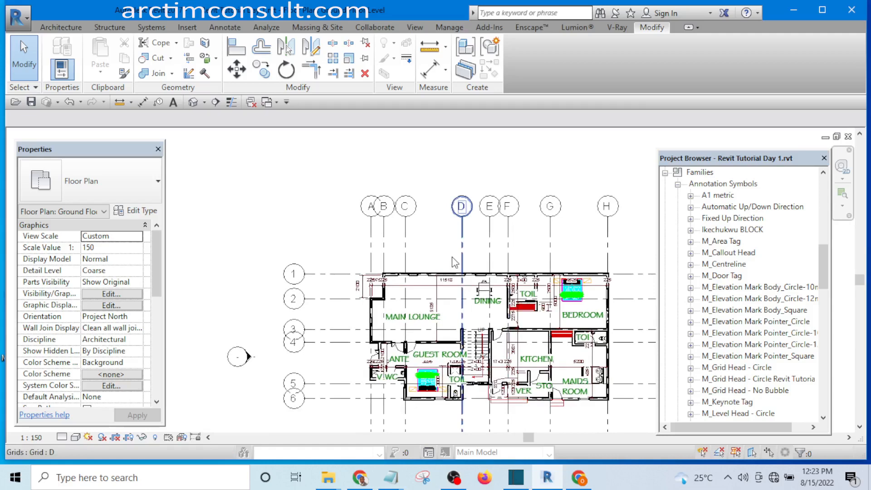
scroll(407, 232, up, 1)
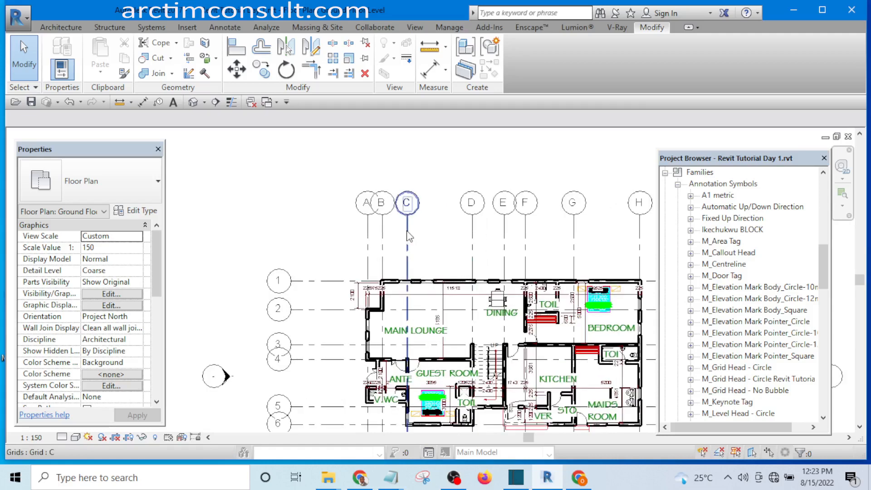
click(408, 236)
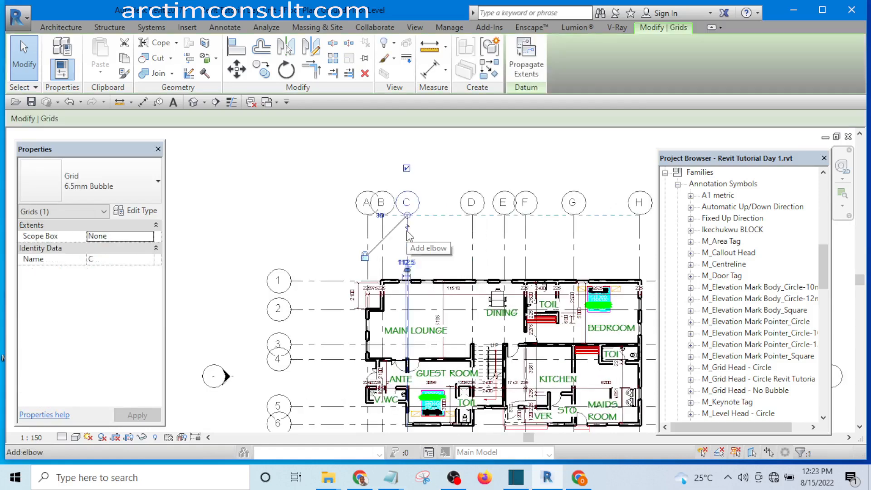
click(140, 212)
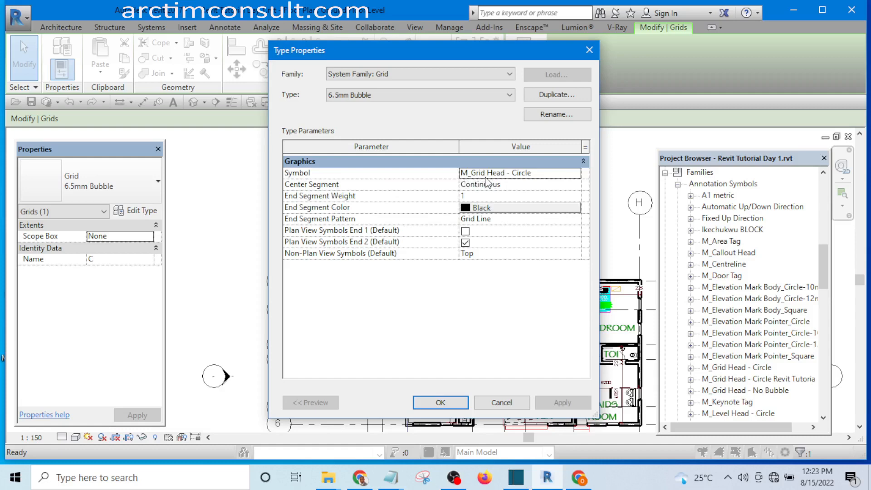
click(575, 175)
click(576, 175)
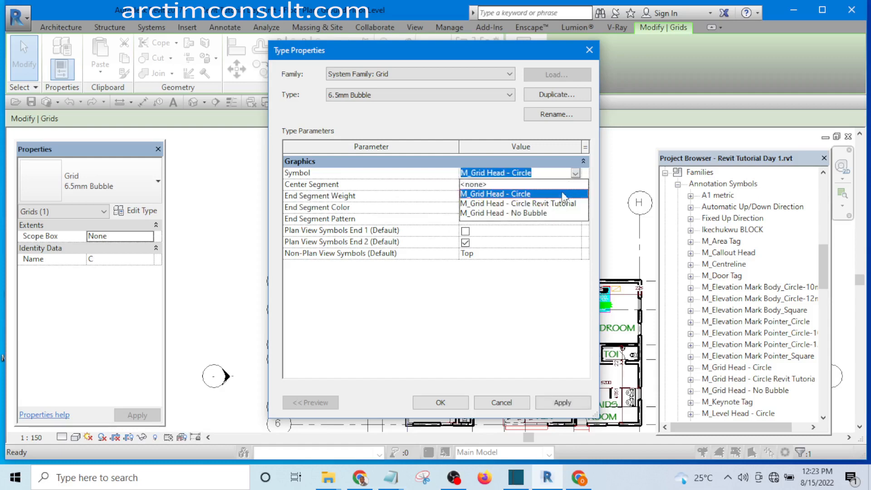
click(540, 204)
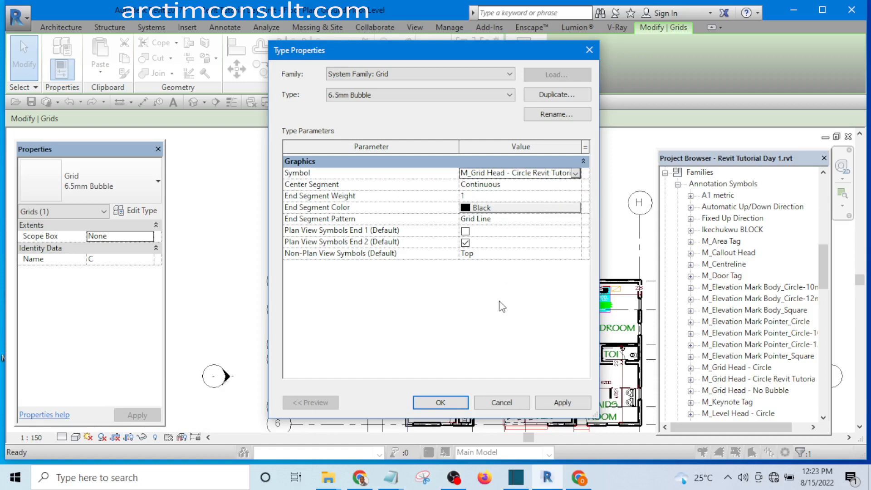
click(563, 404)
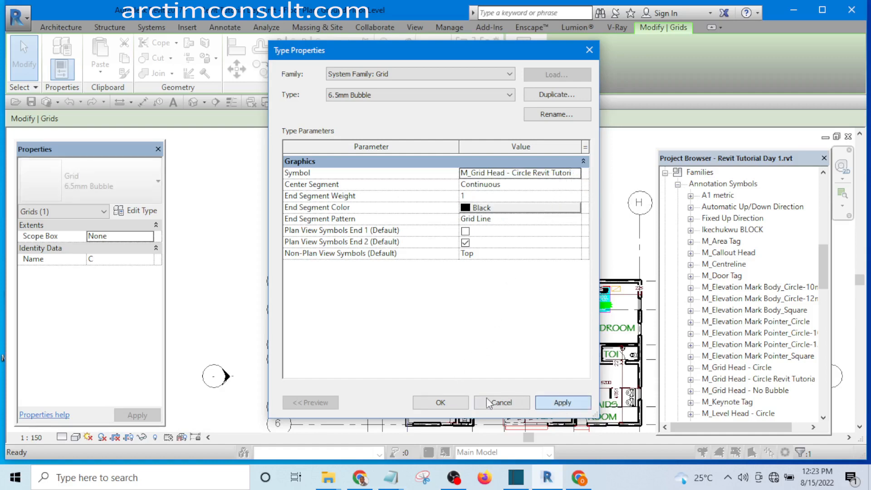
click(443, 403)
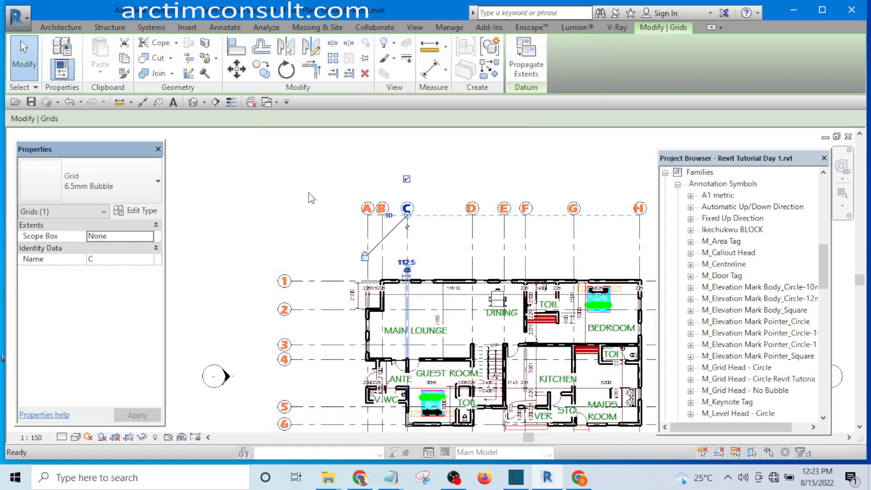
click(312, 197)
- Examine the restyled grid bubbles up close and around the whole ground floor plan
scroll(433, 220, up, 7)
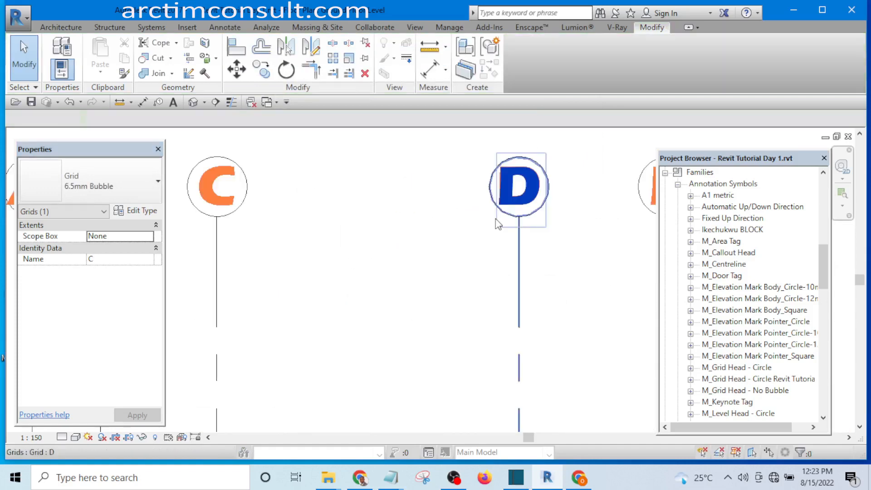
scroll(418, 238, down, 8)
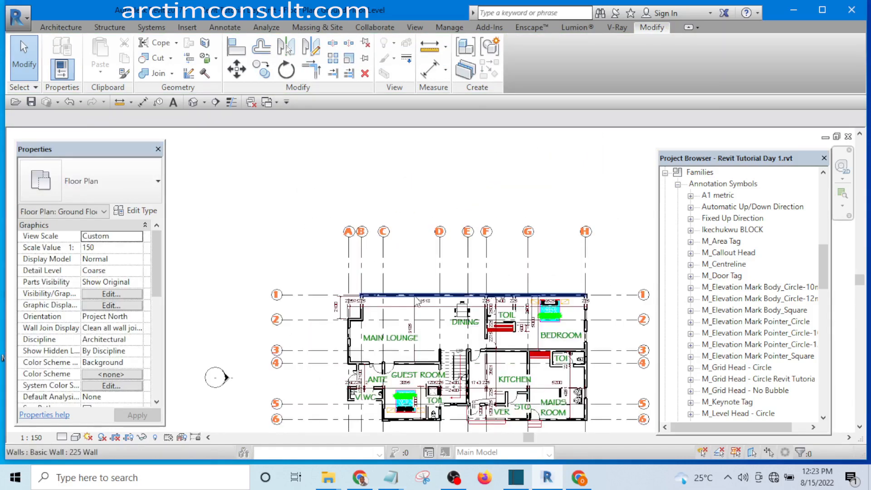
scroll(298, 295, up, 4)
scroll(298, 295, down, 2)
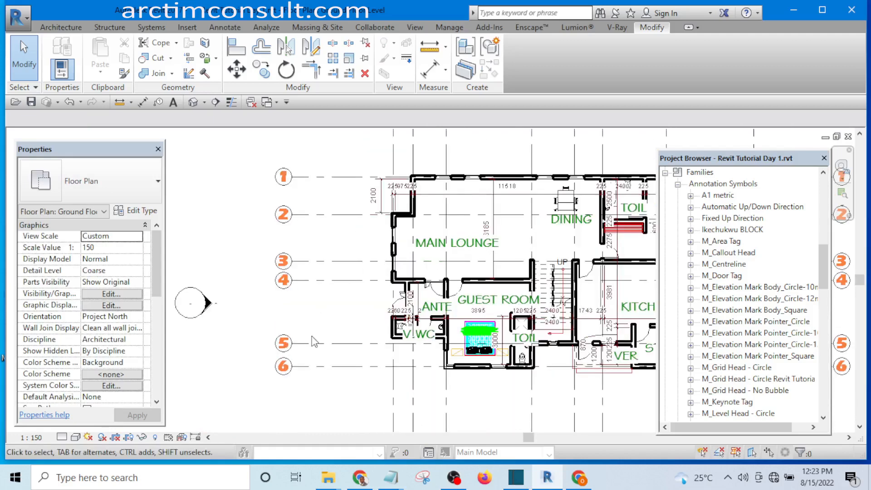
scroll(313, 342, down, 2)
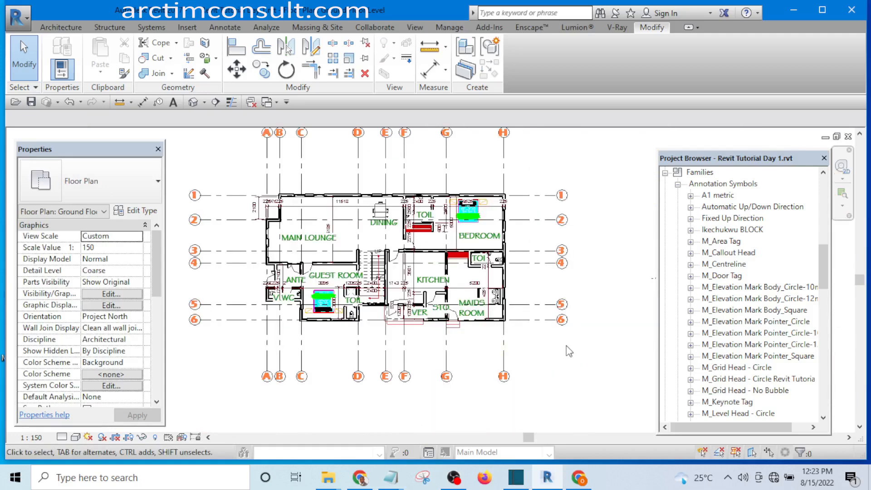
scroll(590, 356, up, 1)
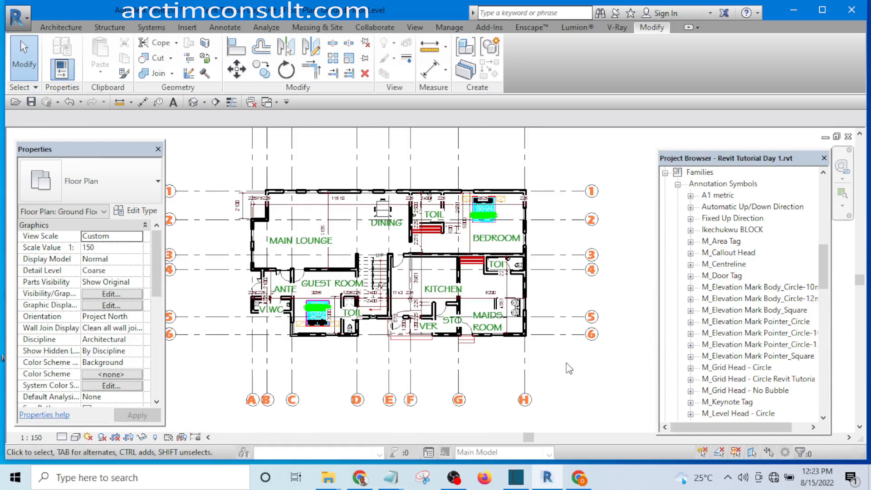
scroll(368, 324, up, 1)
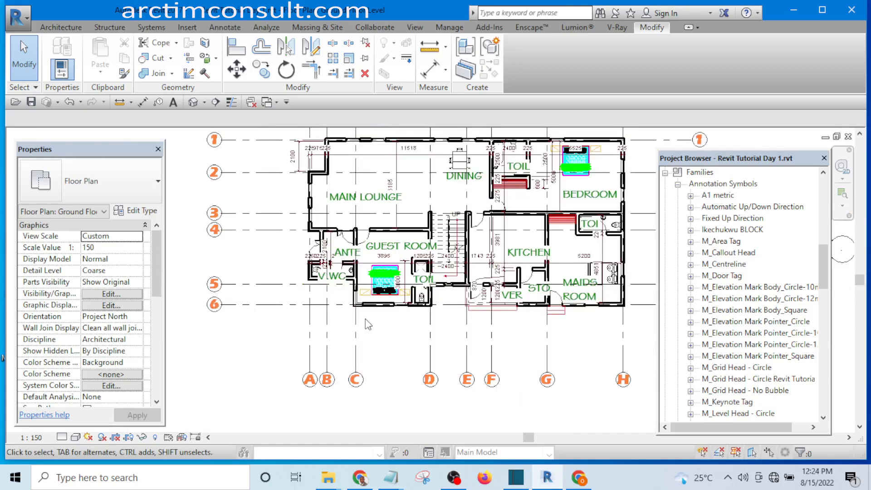
- Set the End Segment Color of grid A's 6.5mm Bubble type to green RGB 068-197-065 and confirm the type properties
scroll(367, 324, up, 5)
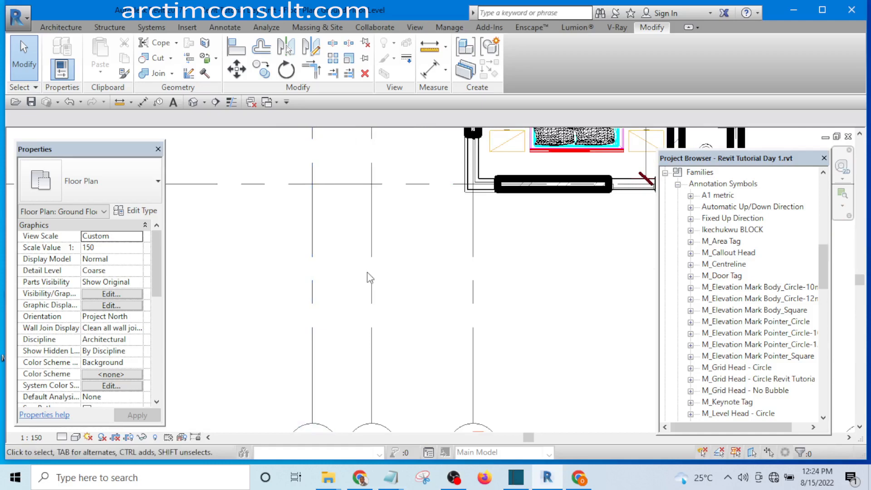
scroll(340, 308, up, 3)
scroll(308, 303, up, 1)
click(309, 303)
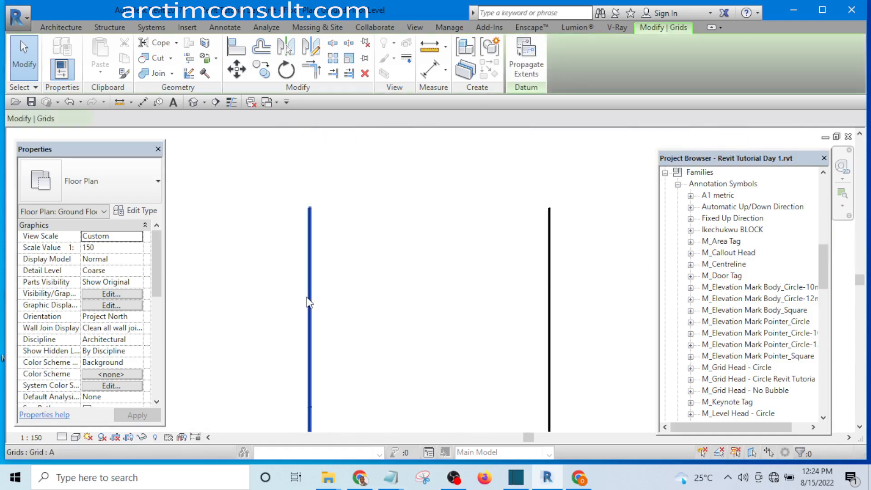
click(134, 211)
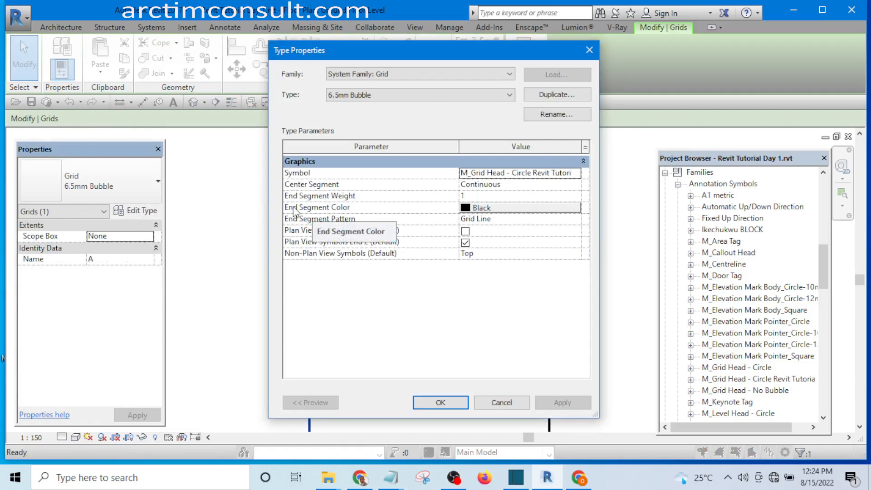
click(474, 207)
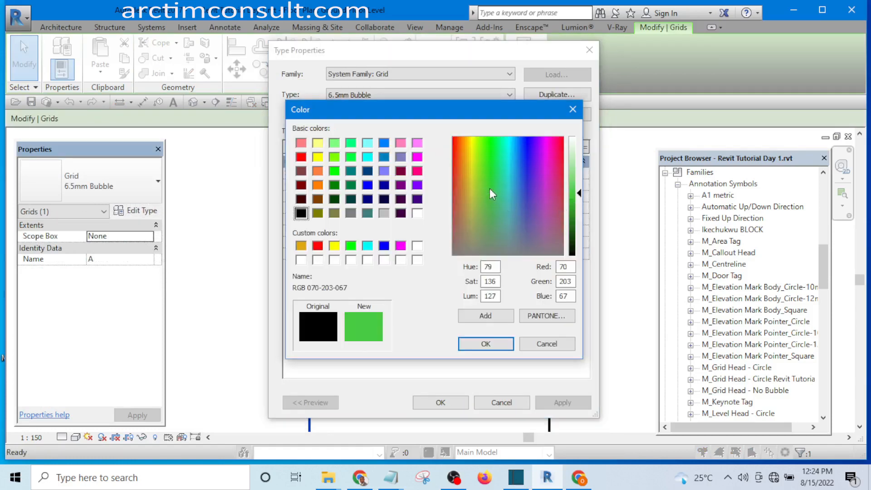
click(489, 193)
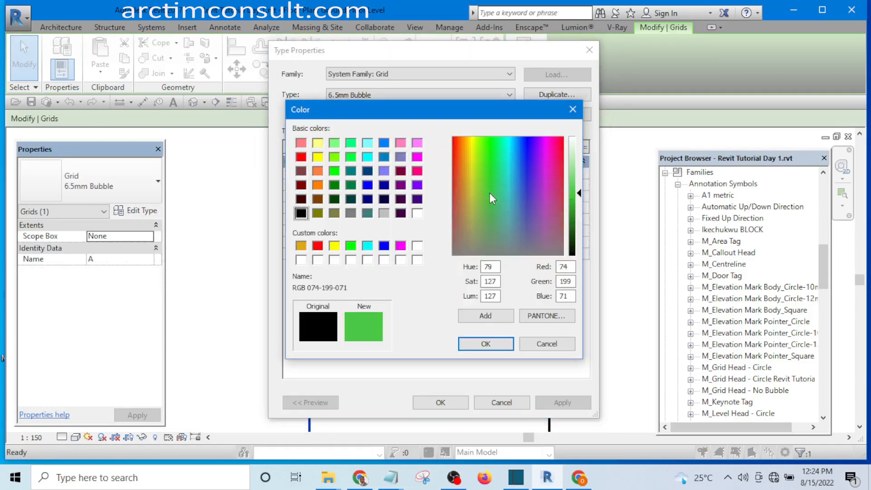
click(578, 195)
click(495, 343)
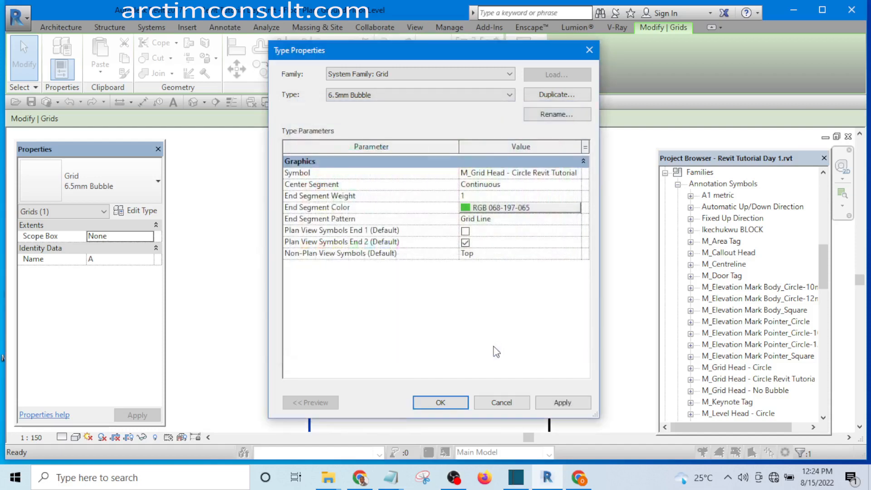
click(457, 400)
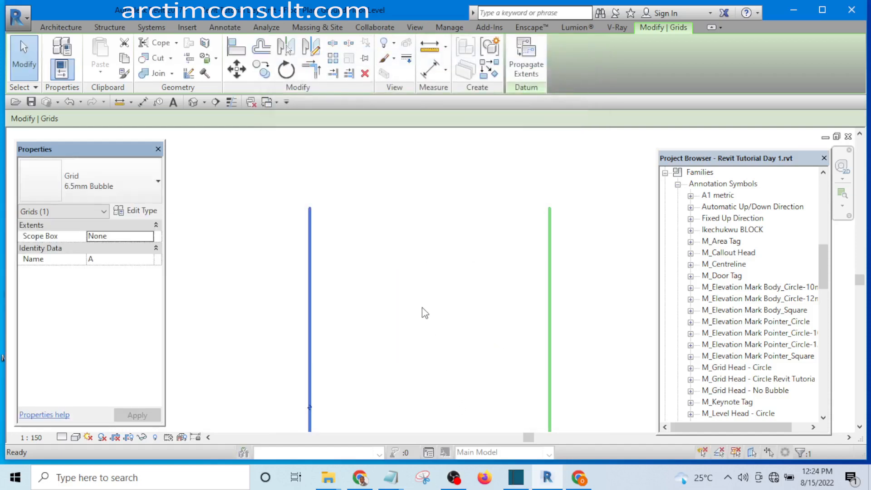
click(425, 313)
- Check the recoloured grid lines across the ground floor plan and near the maid's room
scroll(422, 311, down, 6)
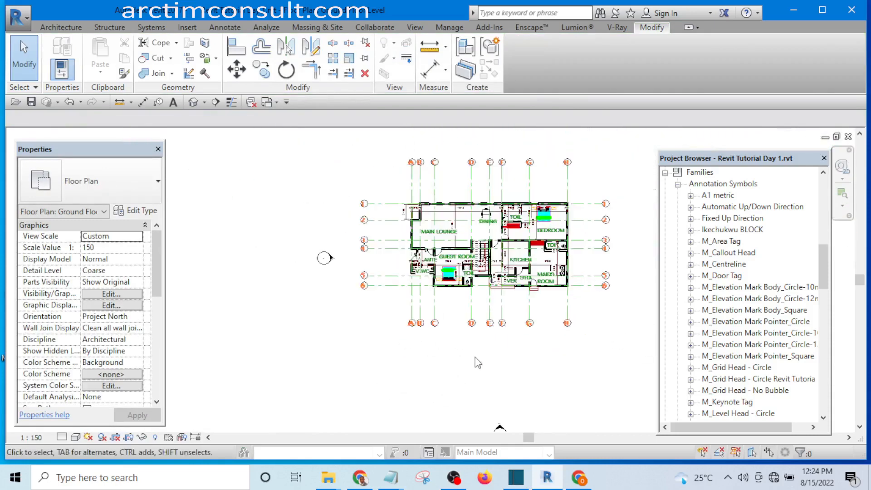
scroll(561, 299, up, 5)
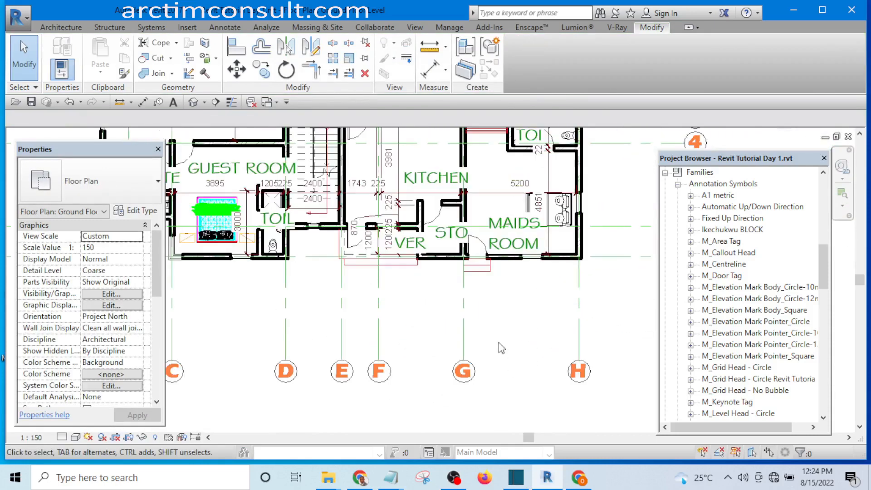
scroll(483, 331, down, 4)
scroll(529, 363, up, 3)
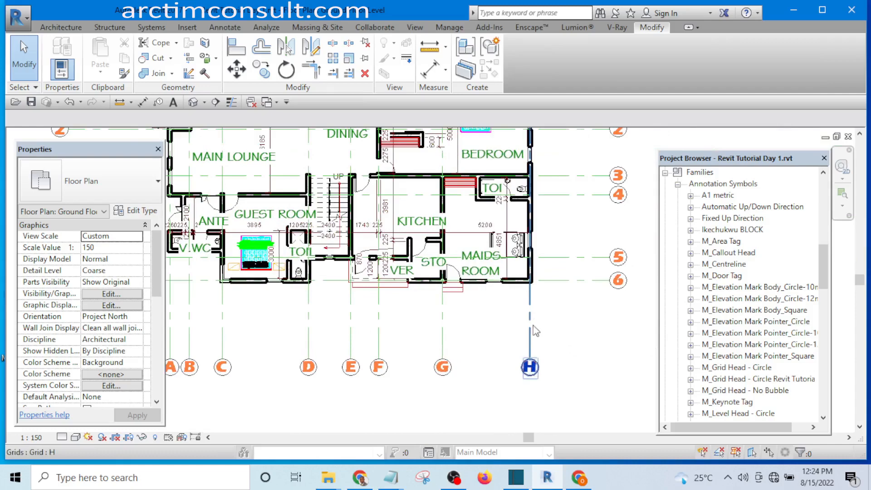
scroll(415, 334, up, 4)
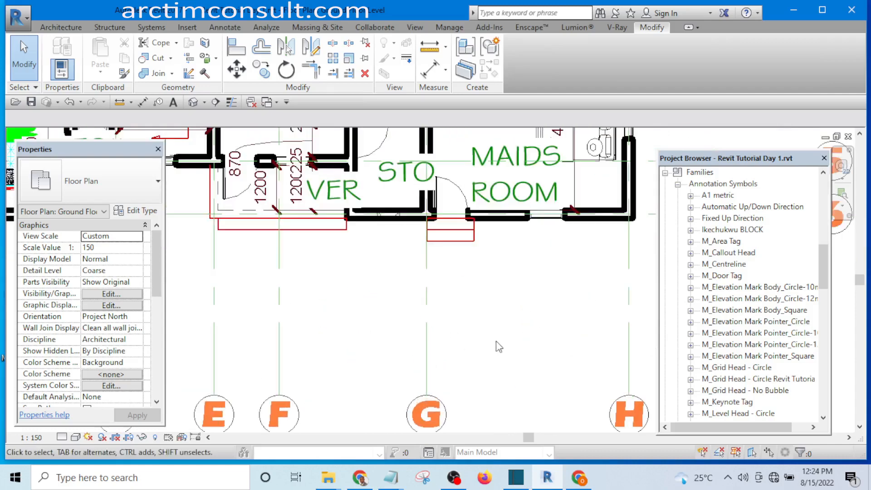
scroll(497, 347, down, 2)
scroll(318, 331, down, 1)
- Set the End Segment Color of grid D's 6.5mm Bubble type to pink RGB 255-128-255 and confirm the type properties
scroll(321, 349, up, 4)
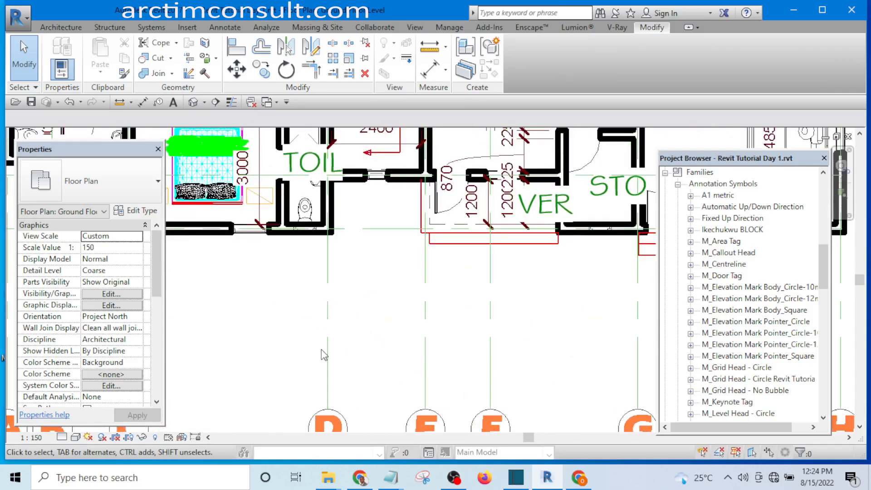
click(328, 356)
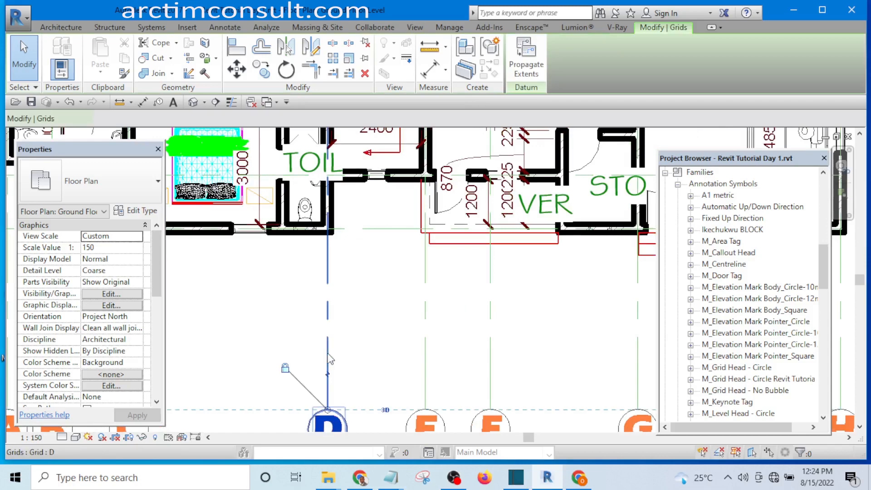
click(142, 212)
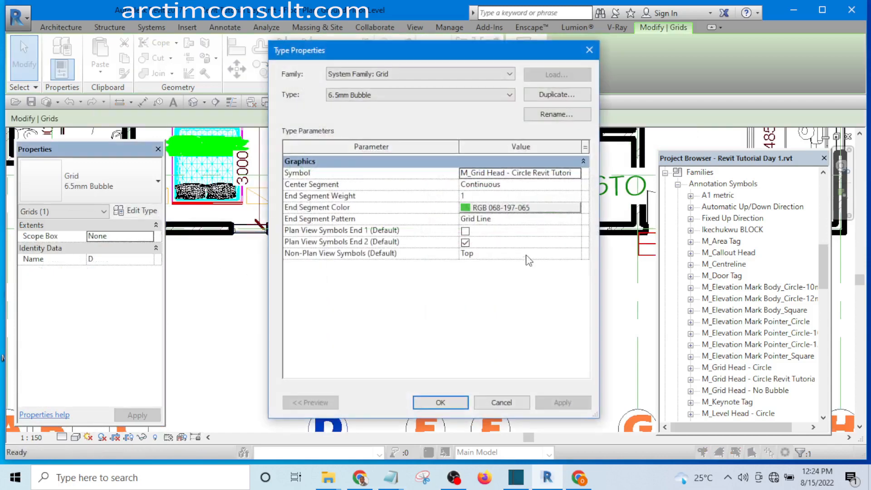
click(466, 208)
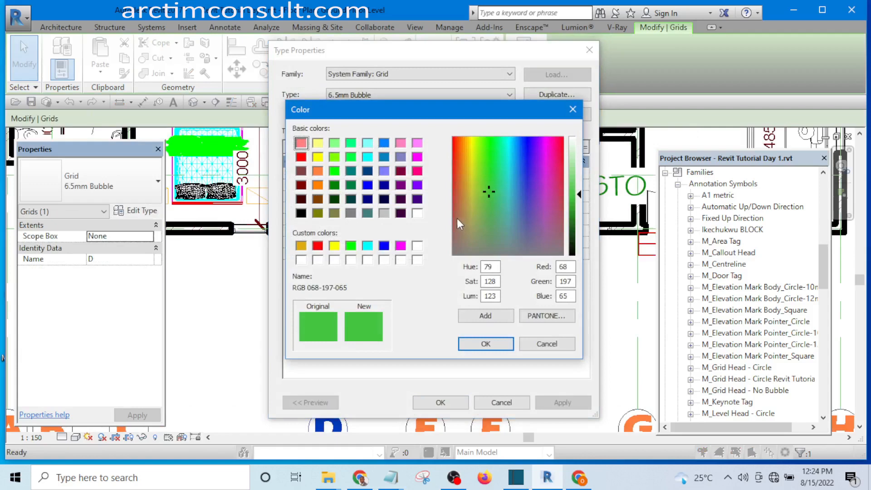
click(417, 143)
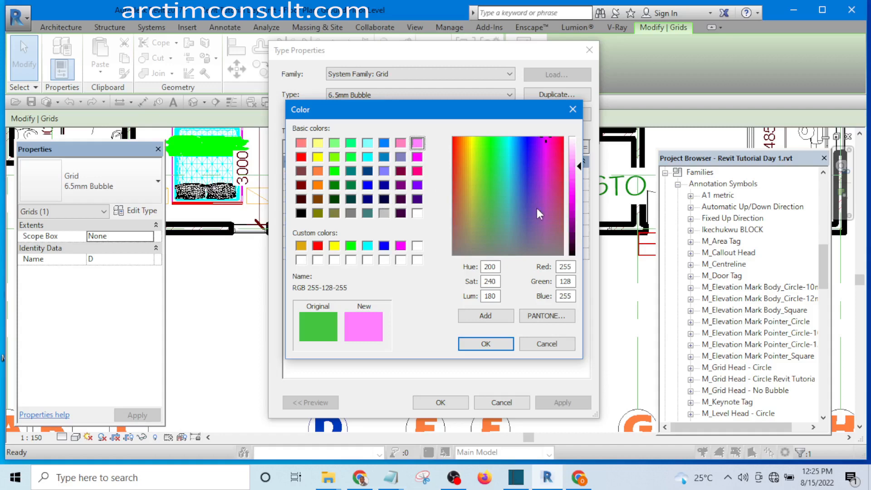
click(492, 346)
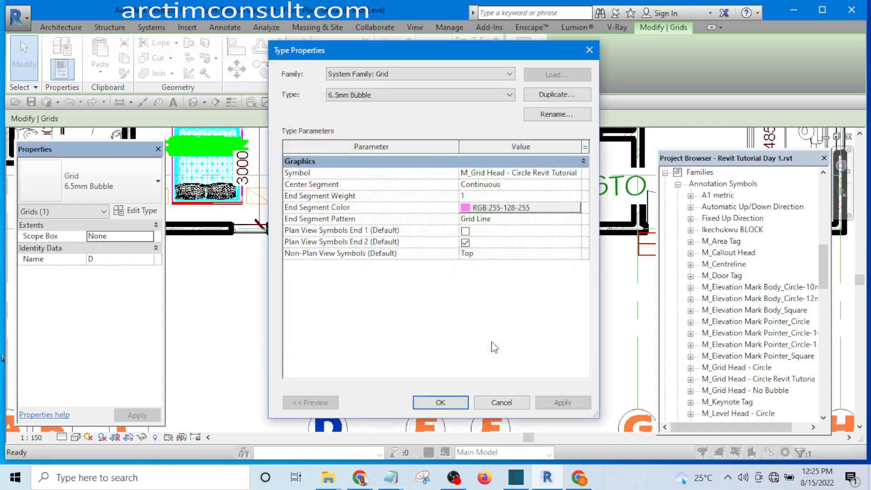
click(450, 400)
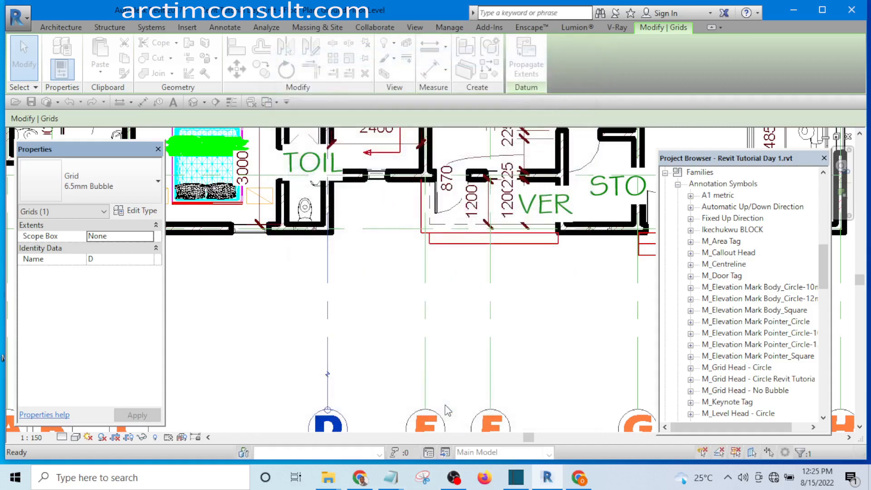
scroll(382, 313, down, 5)
key(Escape)
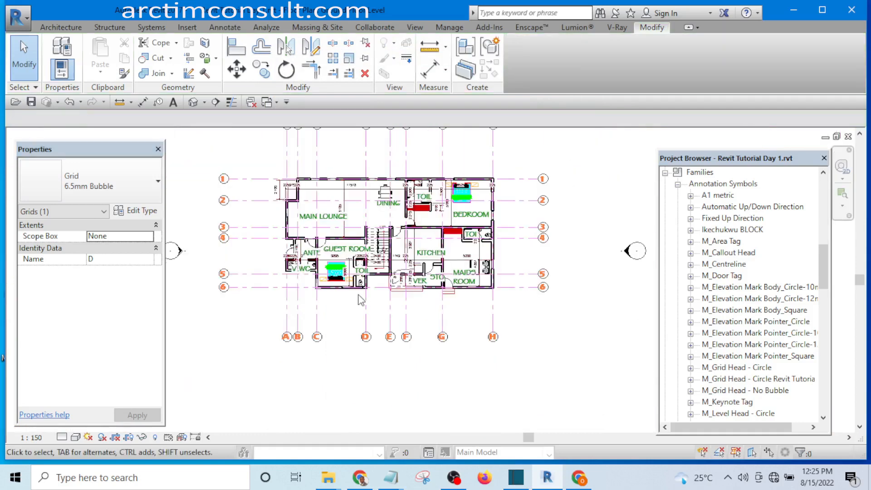
- Check the recoloured grid lines around the guest room and main lounge on the ground floor plan
scroll(361, 301, up, 5)
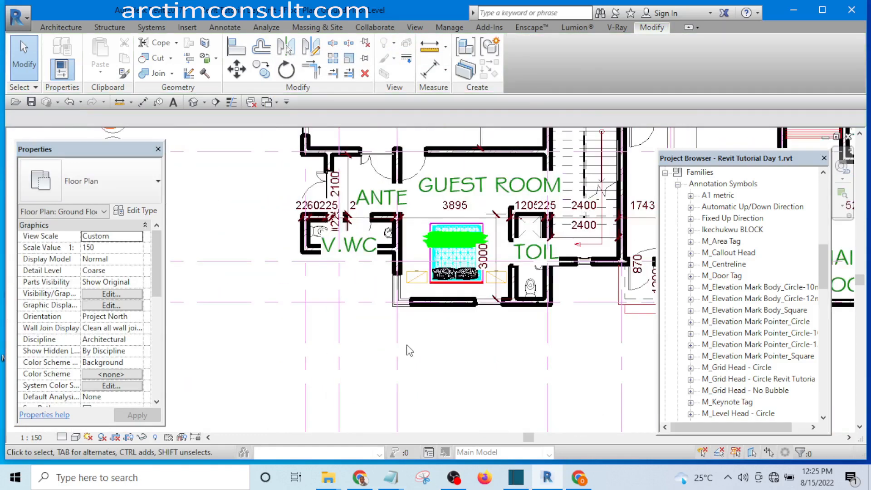
scroll(408, 345, down, 4)
scroll(307, 176, up, 3)
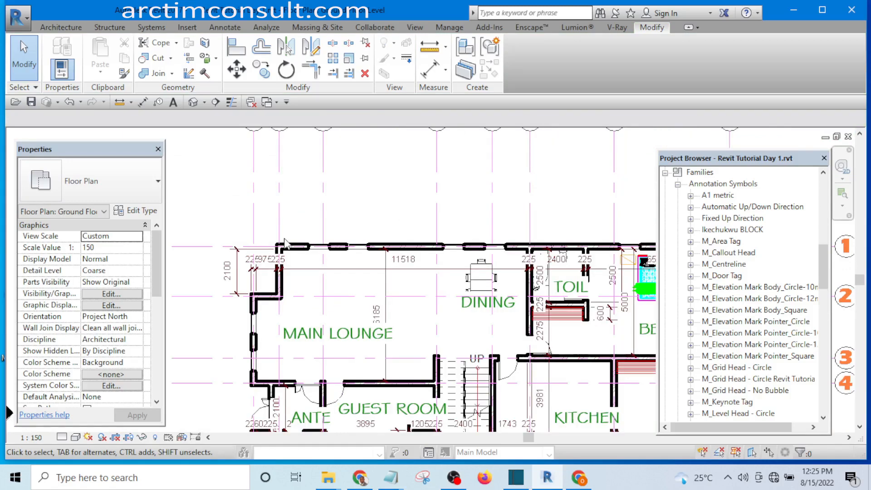
scroll(379, 165, down, 3)
- Compare the grid bubbles on the First Floor Level plan with those on the Ground Floor Level plan, checking the latter's view scale
drag(822, 261, 821, 176)
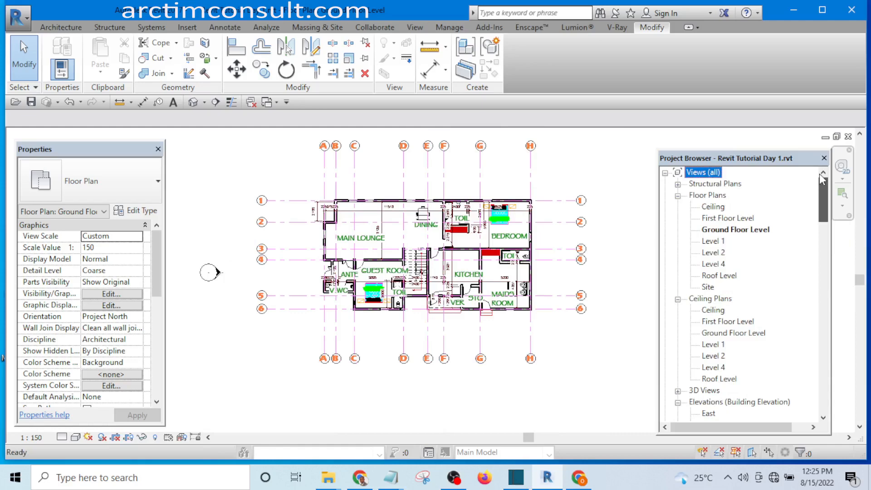
drag(319, 158, 291, 336)
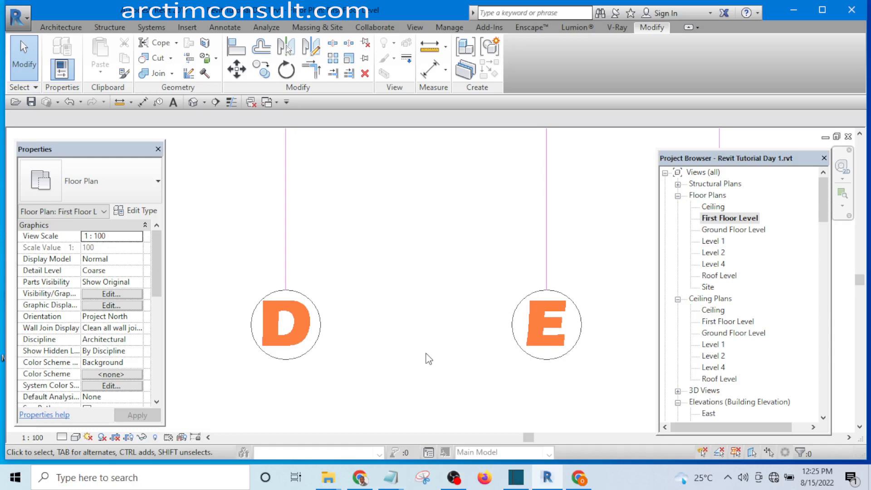
key(ctrl+Tab)
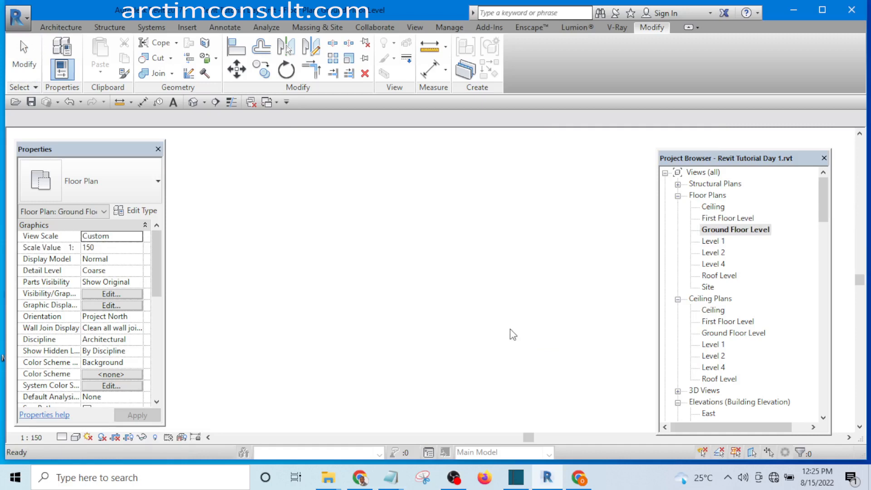
click(35, 436)
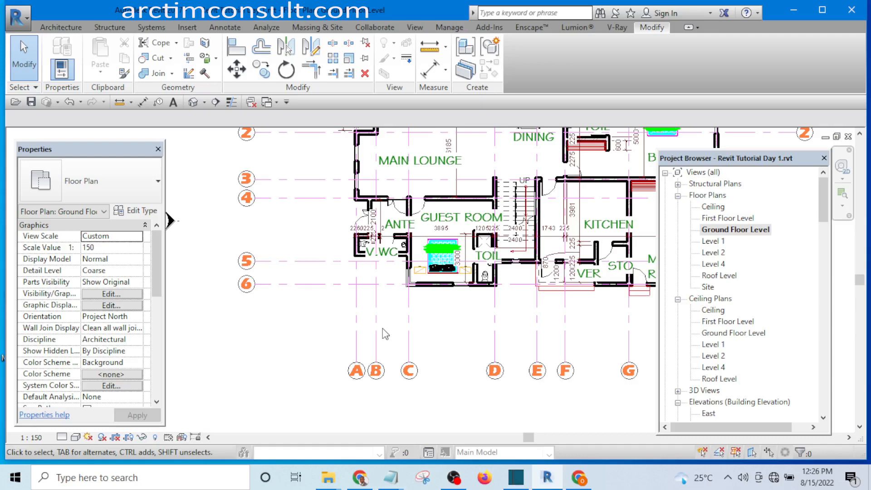
scroll(329, 397, down, 2)
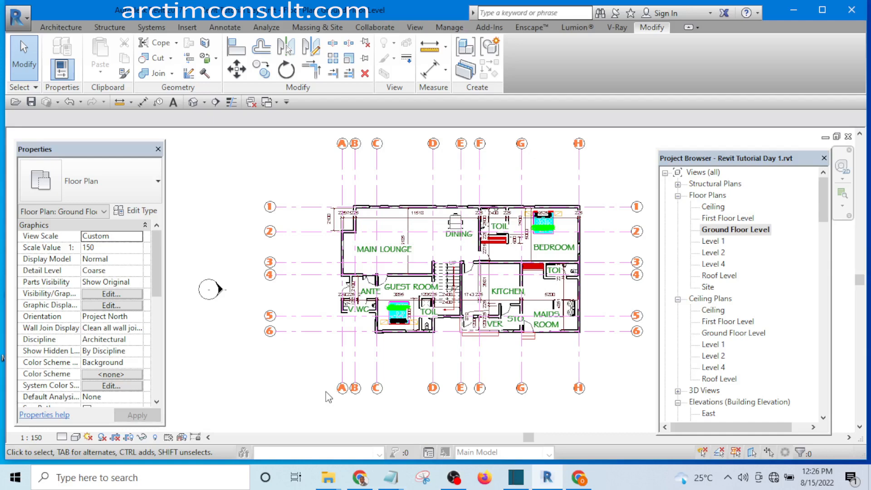
scroll(345, 301, up, 5)
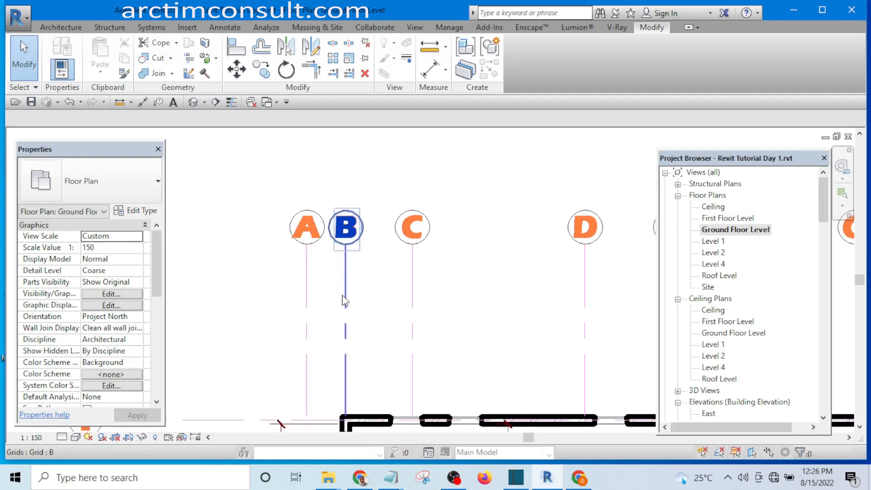